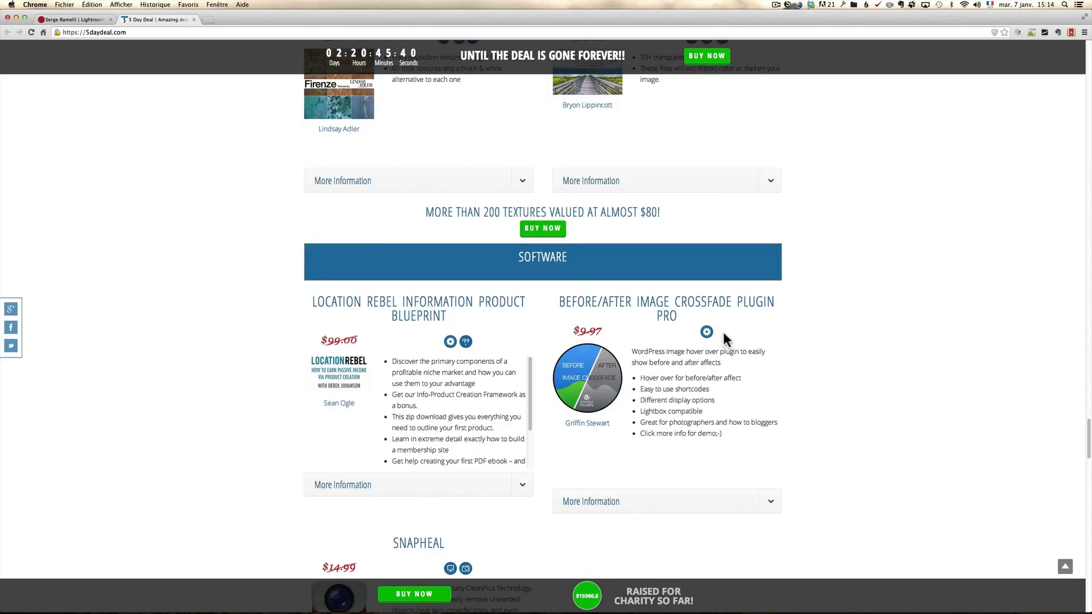
- Look over the software section of the 5 Day Deal page and open the sign-up page on photoserge.com
scroll(771, 341, down, 4)
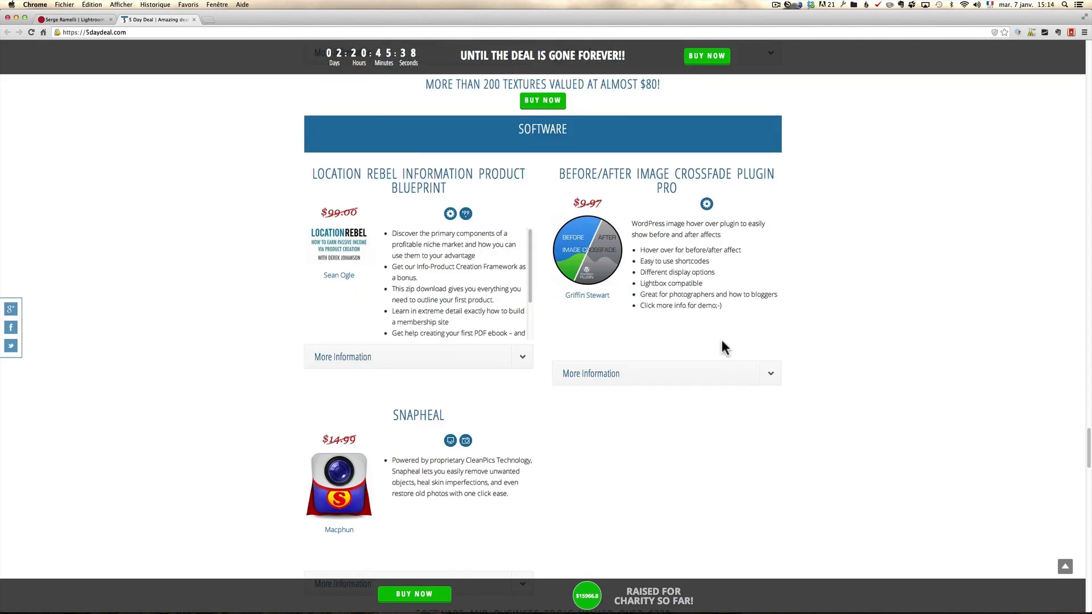
scroll(721, 344, down, 2)
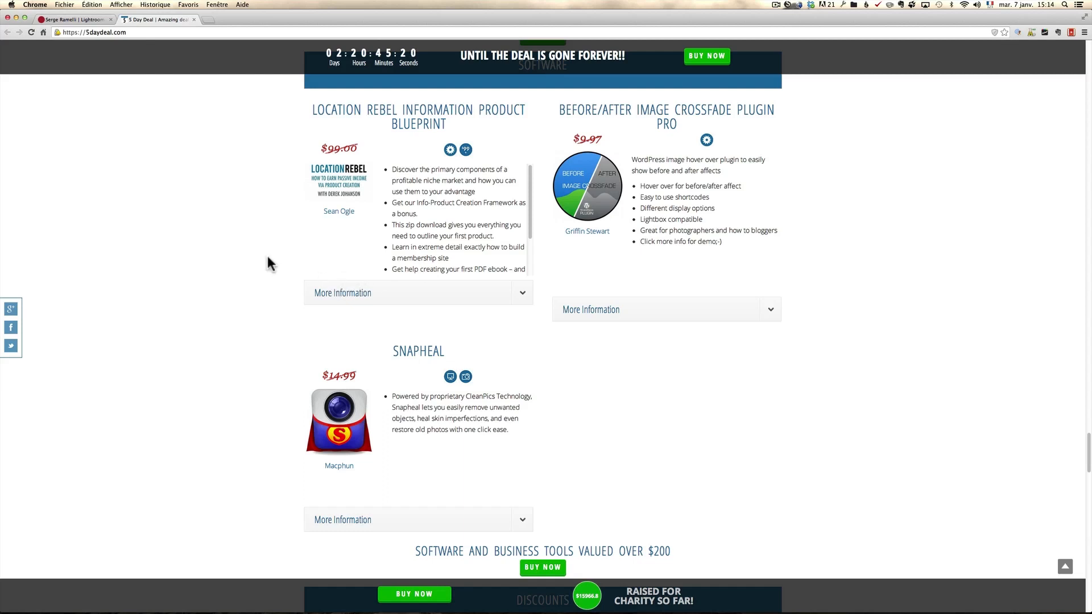
click(94, 19)
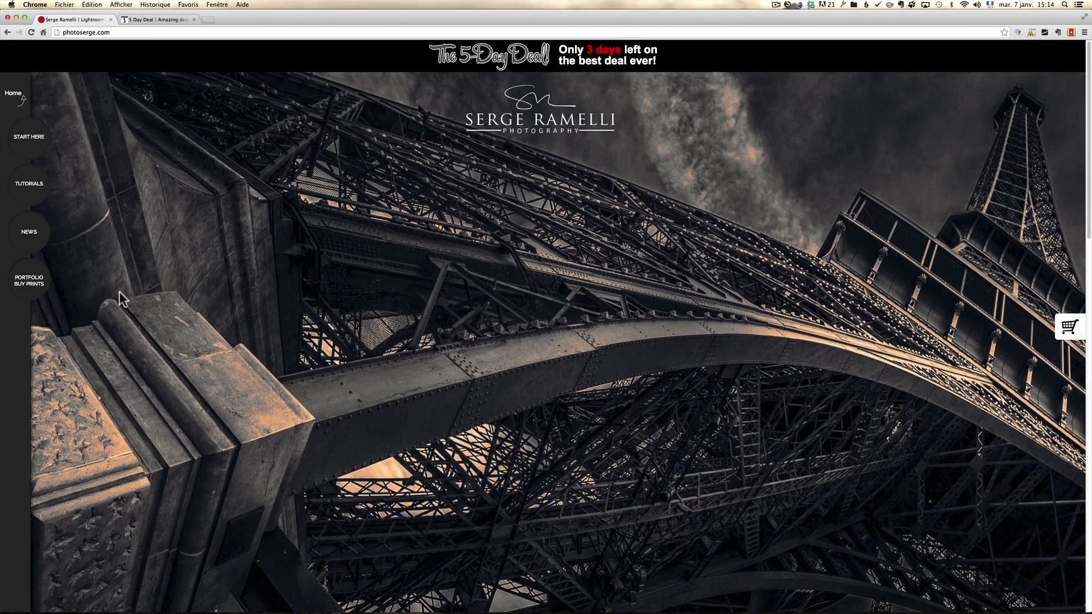
mouse_move(26, 239)
click(76, 253)
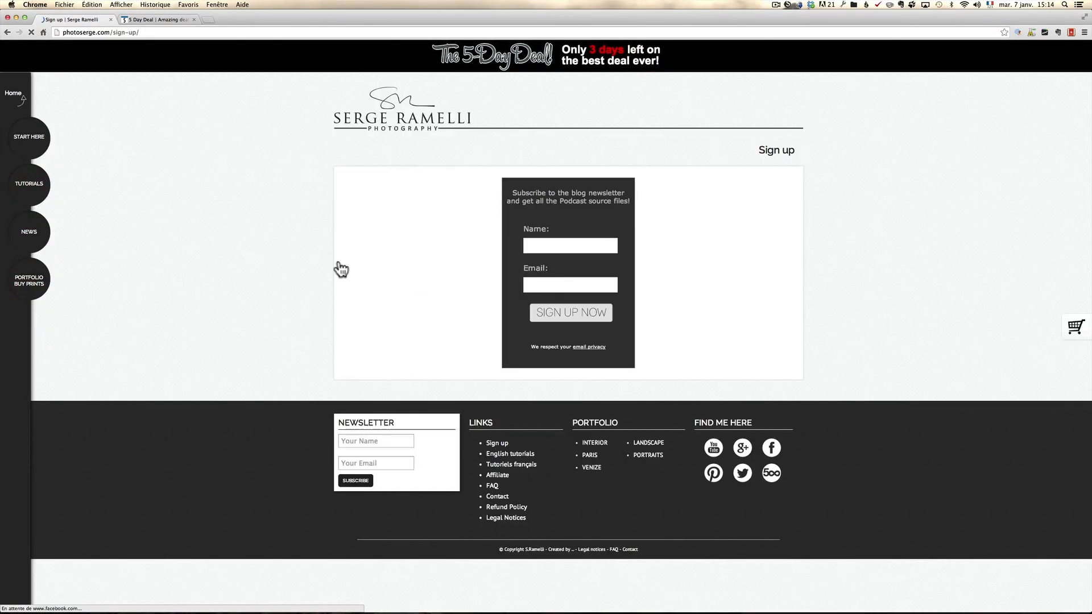
- Switch to Lightroom and set the Mont Saint-Michel photo's Highlights to -100 and Shadows to +100
key(super+Tab)
key(Tab)
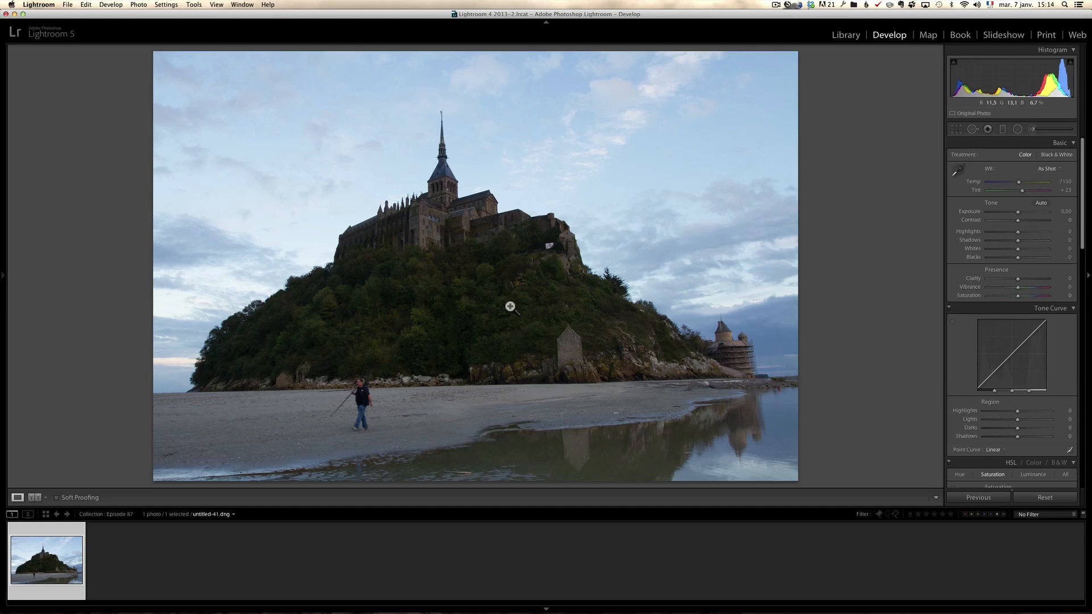
click(364, 390)
click(345, 386)
click(1082, 235)
drag(1017, 241, 976, 233)
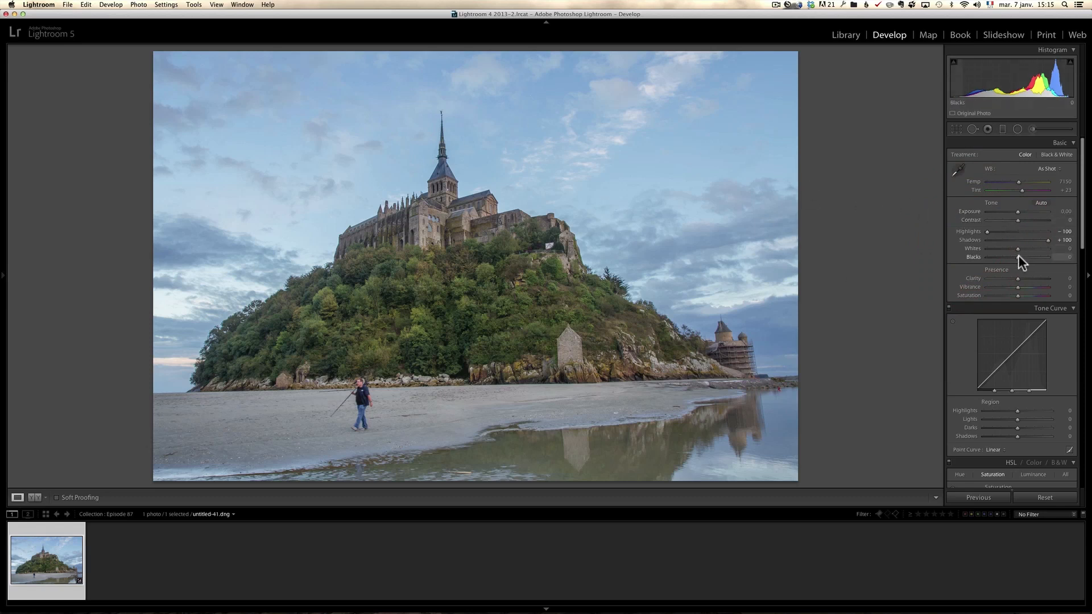
- Set the photo's Blacks to -71 and Whites to +26 using the clipping preview
key(alt)
drag(1018, 258, 996, 258)
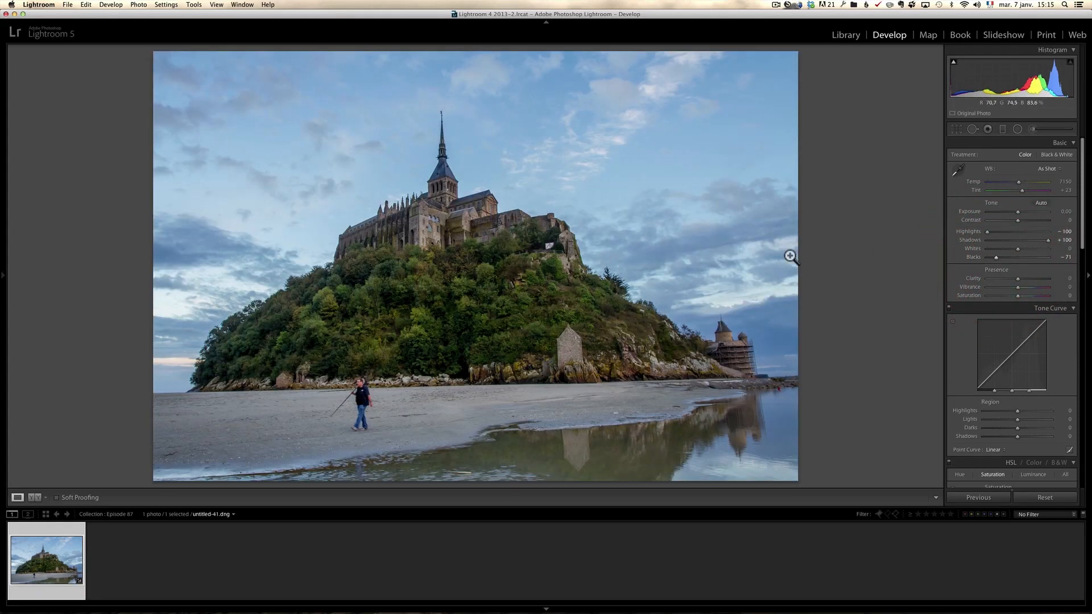
key(alt)
drag(1019, 249, 1027, 250)
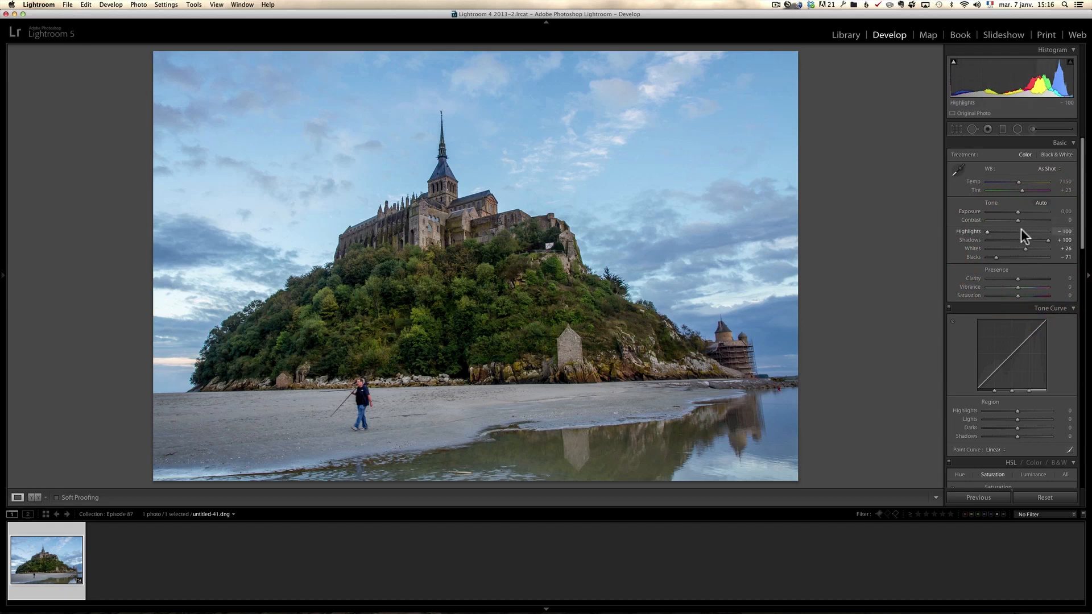
- Lower the photo's overall Exposure to -0.45 and raise Clarity to +36
drag(1018, 213, 1015, 213)
click(1015, 212)
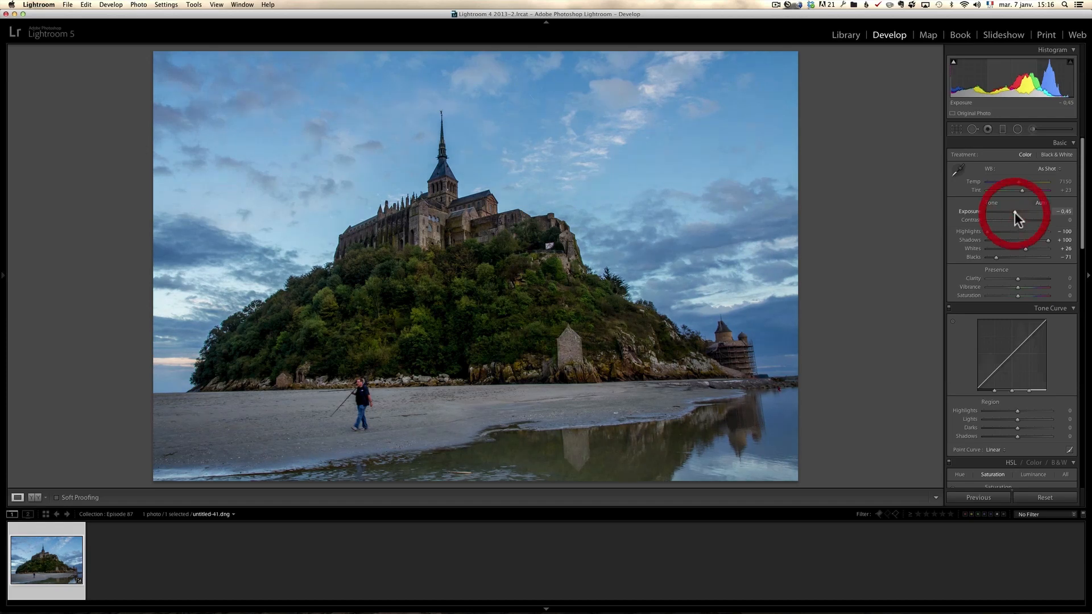
drag(1022, 276, 1028, 278)
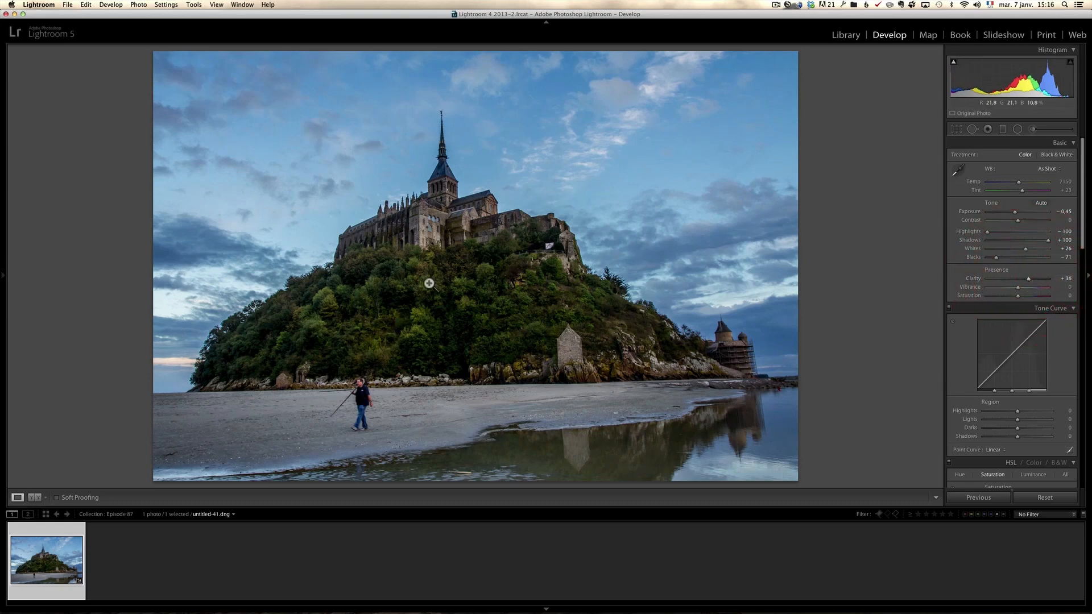
- Apply the Shade white balance and fine-tune it to Temp 8408 and Tint +53
click(1046, 168)
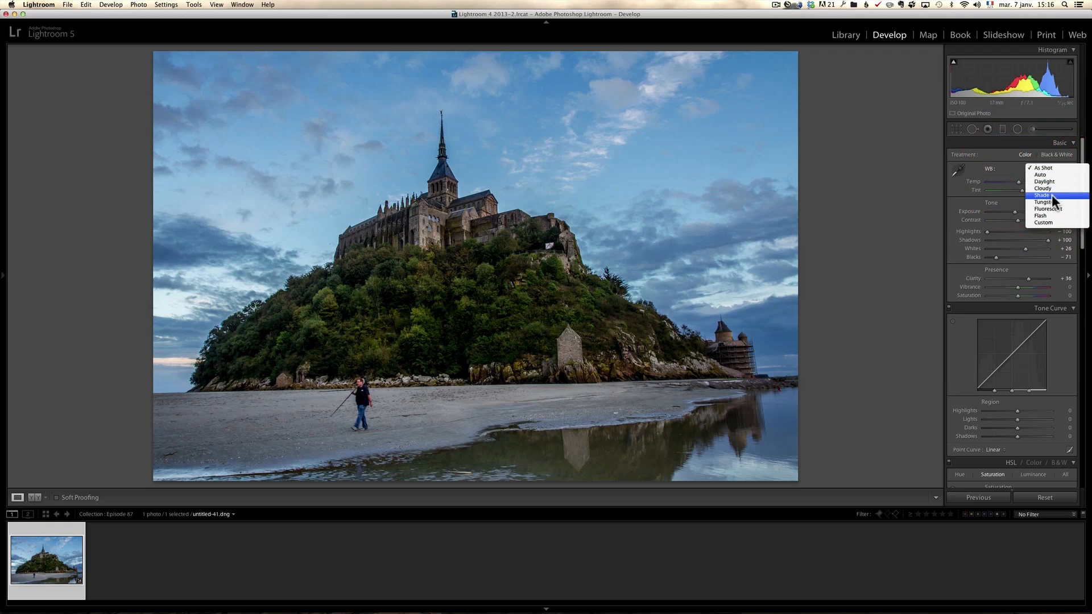
click(1051, 195)
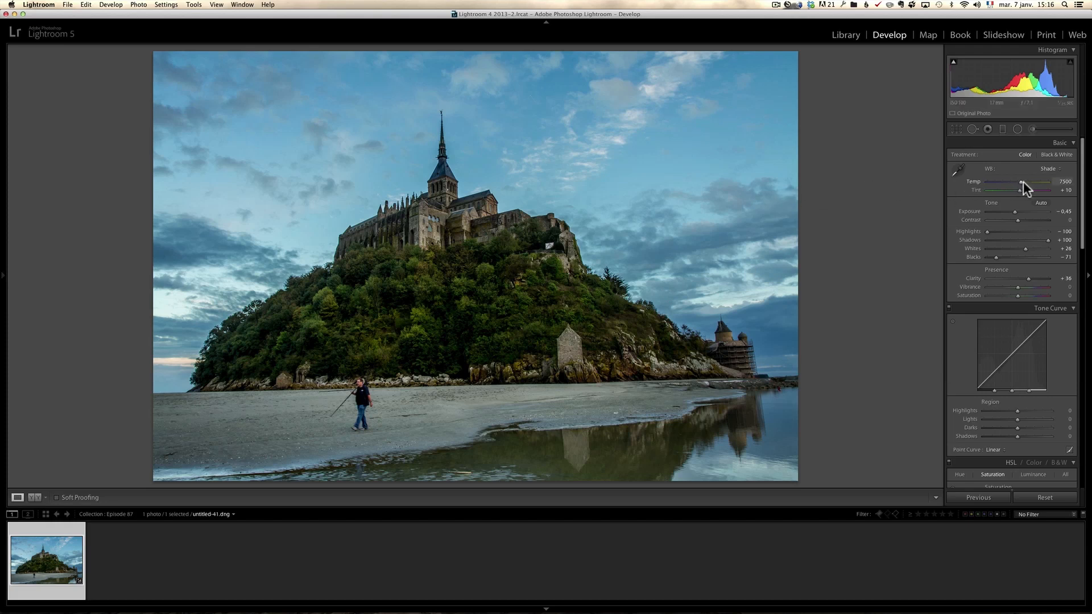
drag(1022, 182, 1024, 183)
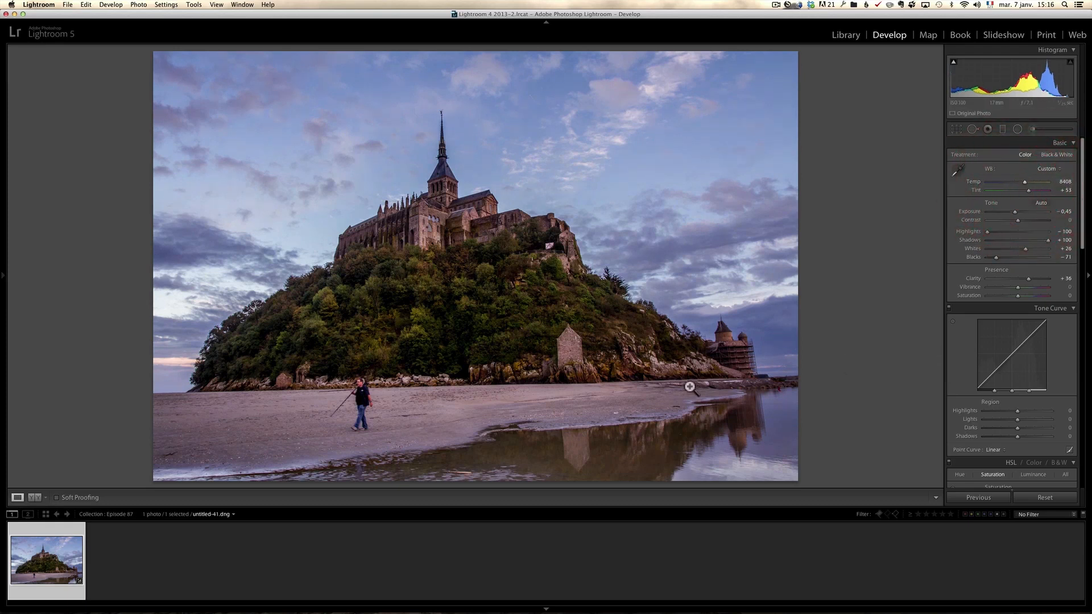
- Set Luminance noise reduction to 20, with sharpening Amount at 81 and Masking at 66
click(575, 341)
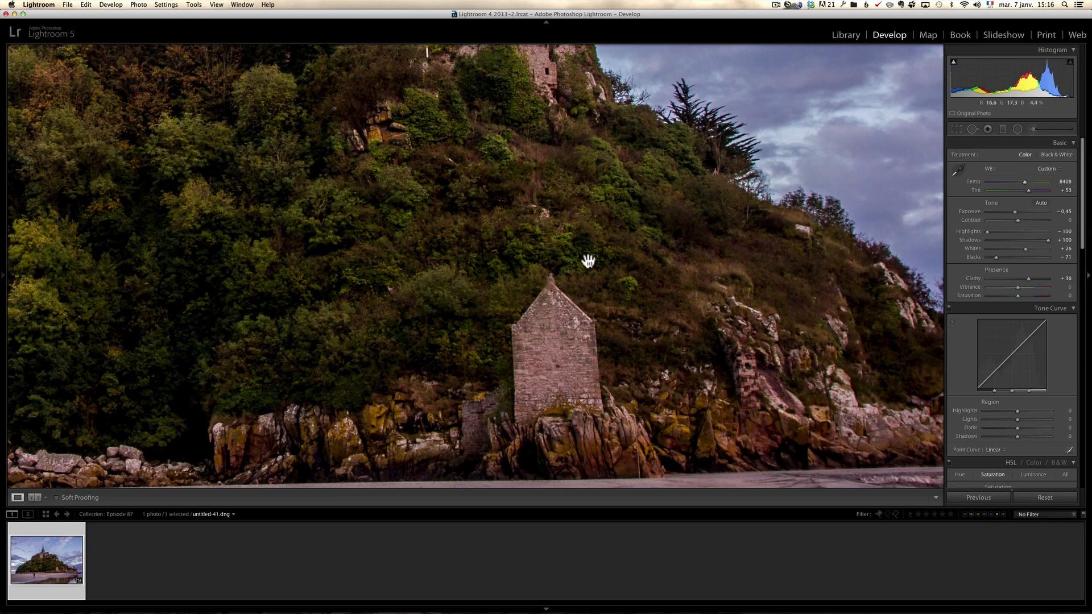
drag(1084, 245, 1090, 411)
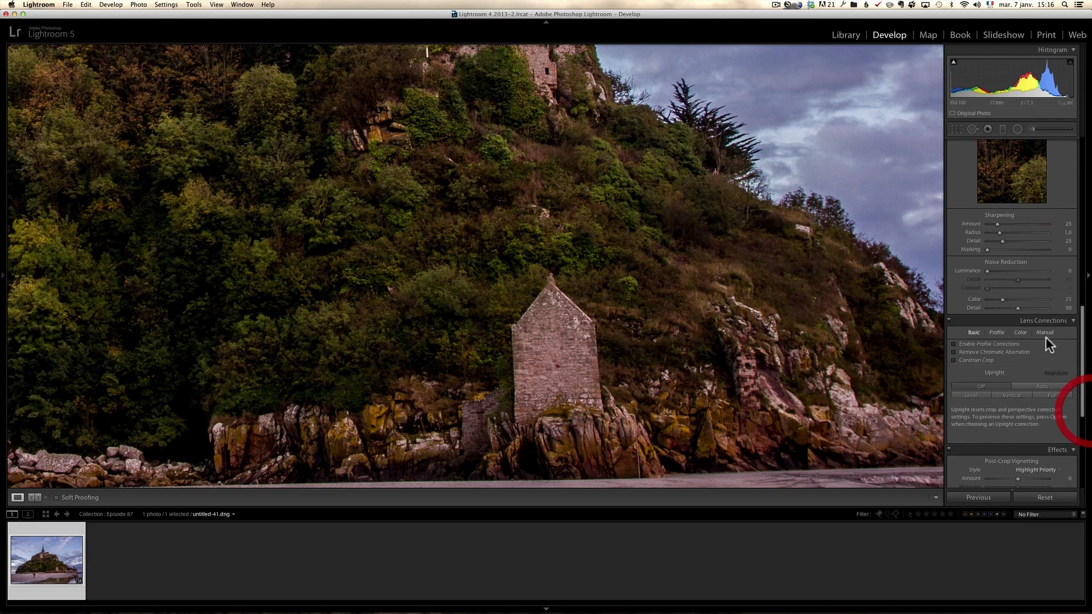
drag(987, 272, 999, 272)
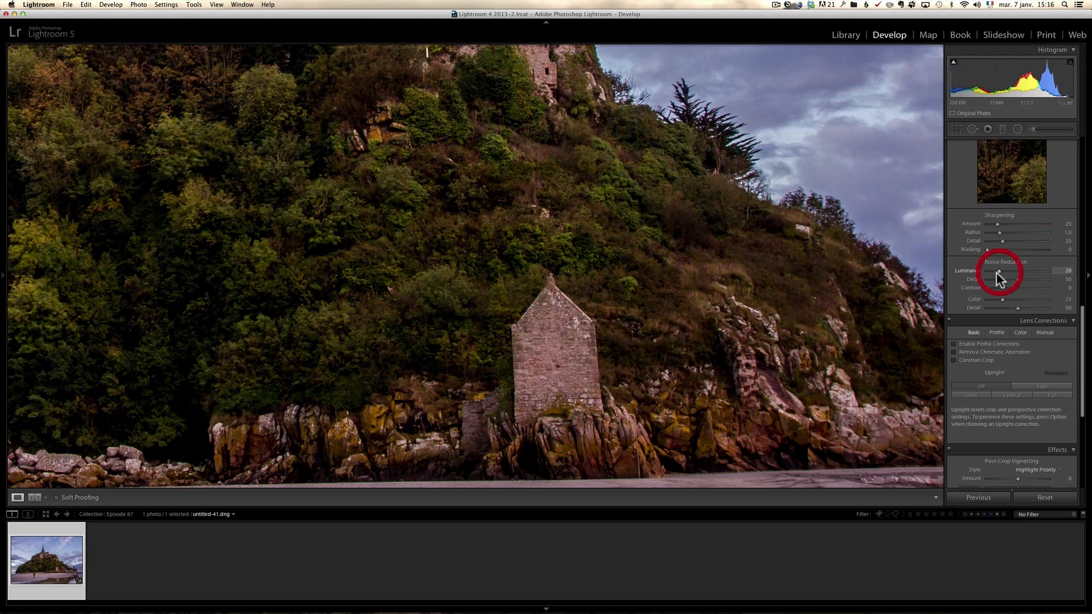
click(1019, 224)
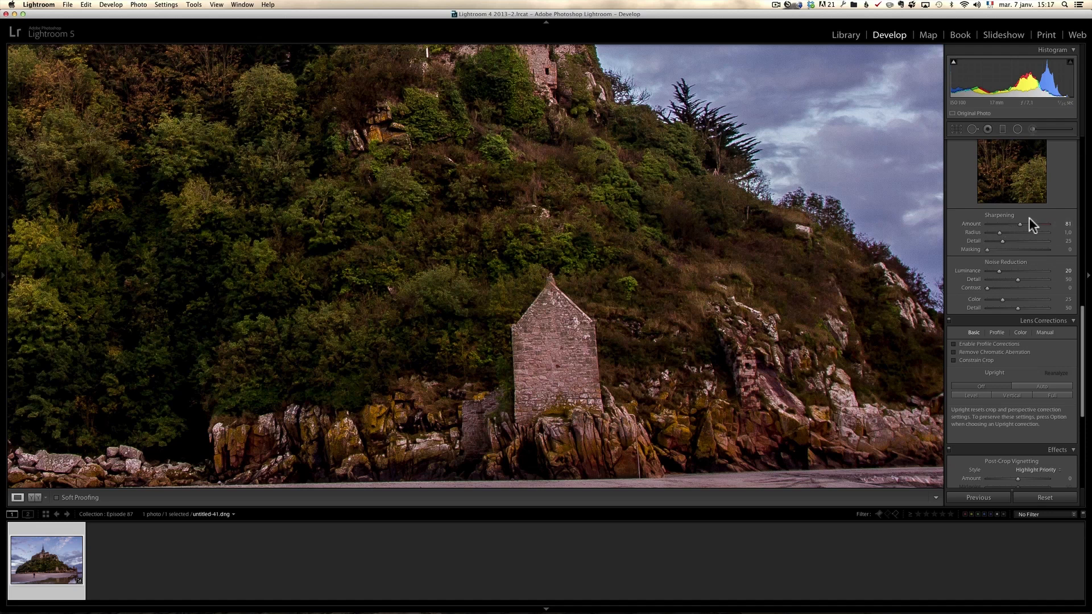
click(664, 150)
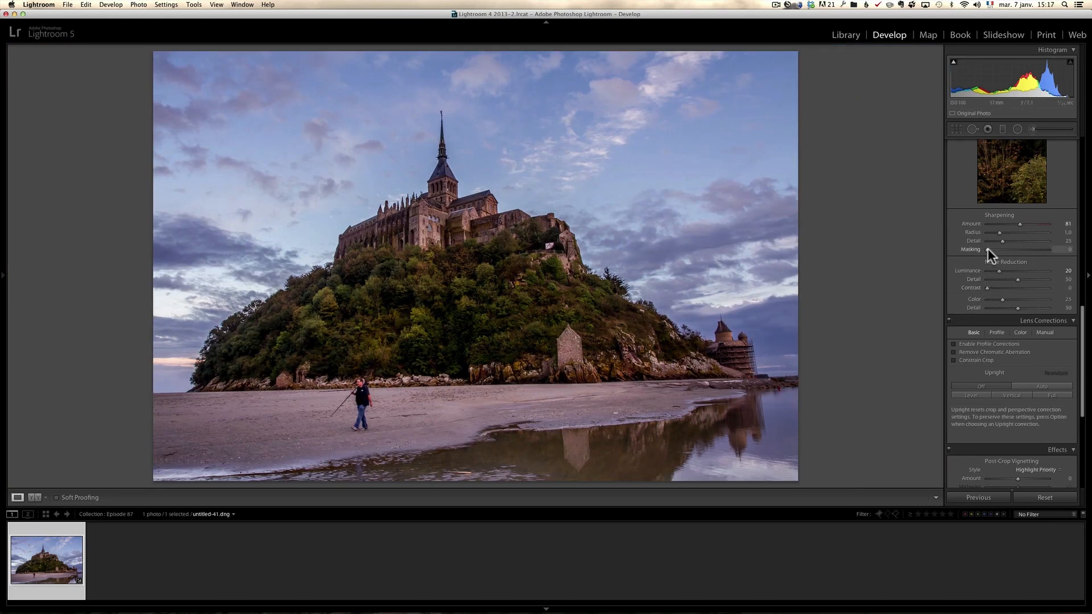
drag(987, 250, 1026, 251)
- Enable lens profile corrections and chromatic aberration removal, comparing the edges near the tower with and without the aberration removal
click(971, 343)
click(979, 352)
click(666, 332)
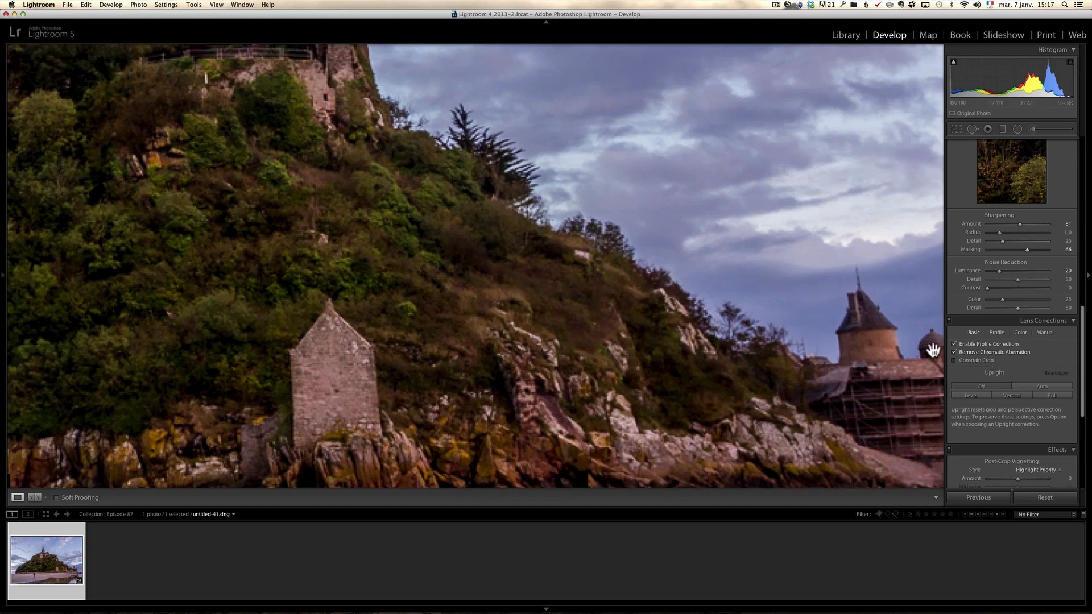
click(969, 352)
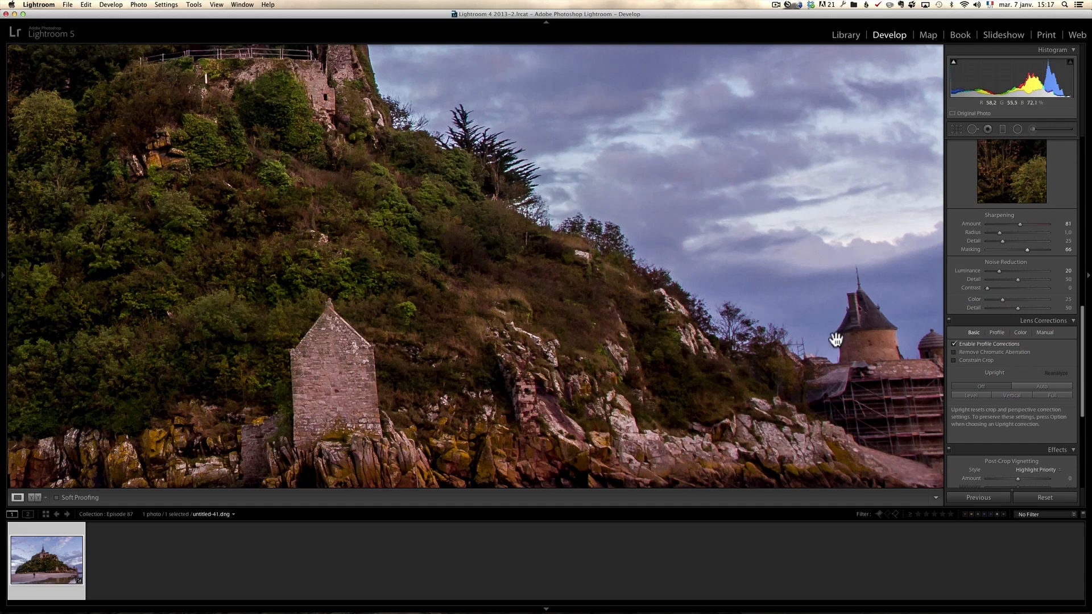
click(970, 357)
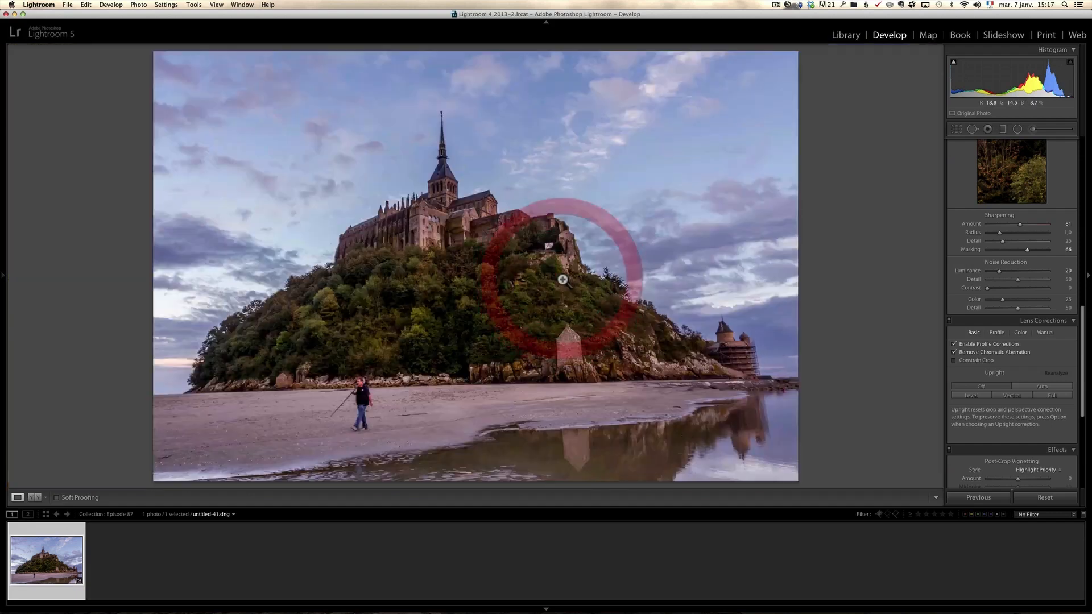
click(560, 272)
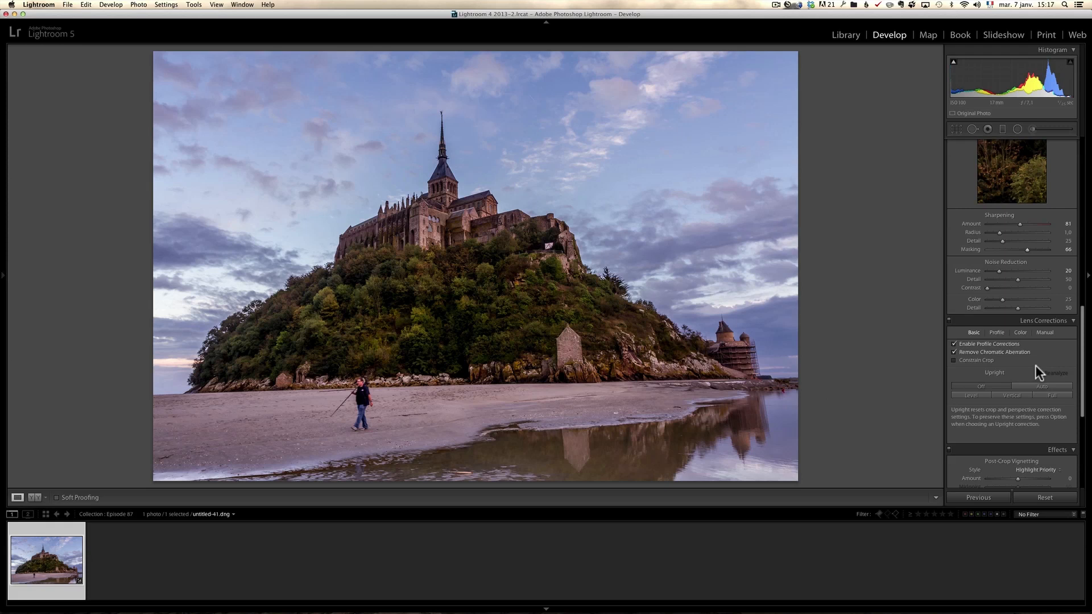
- Apply the Auto Upright perspective correction, comparing it with Upright off
click(1040, 385)
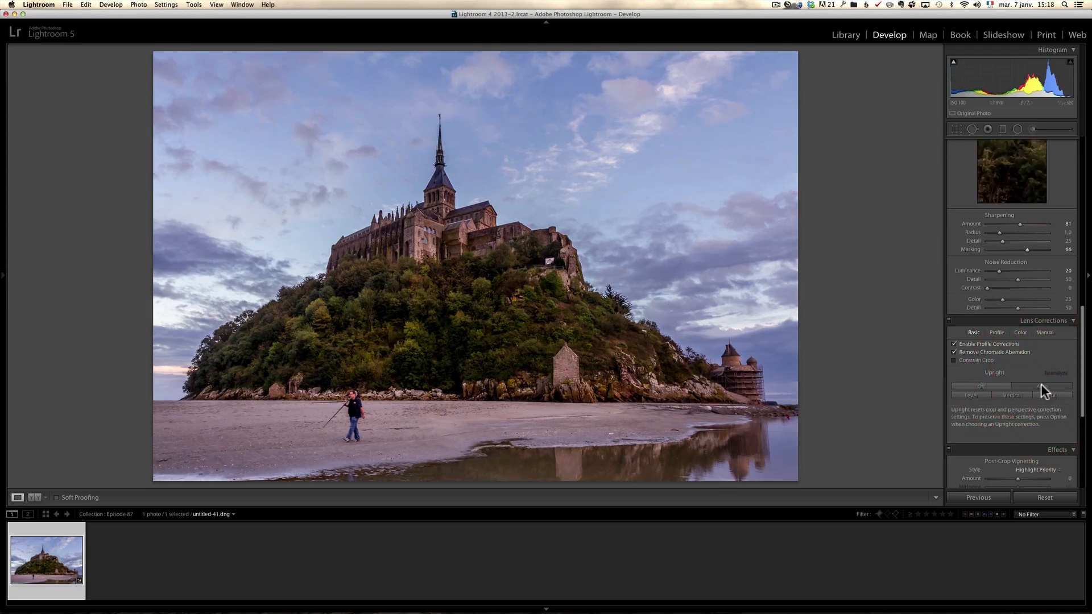
click(1000, 385)
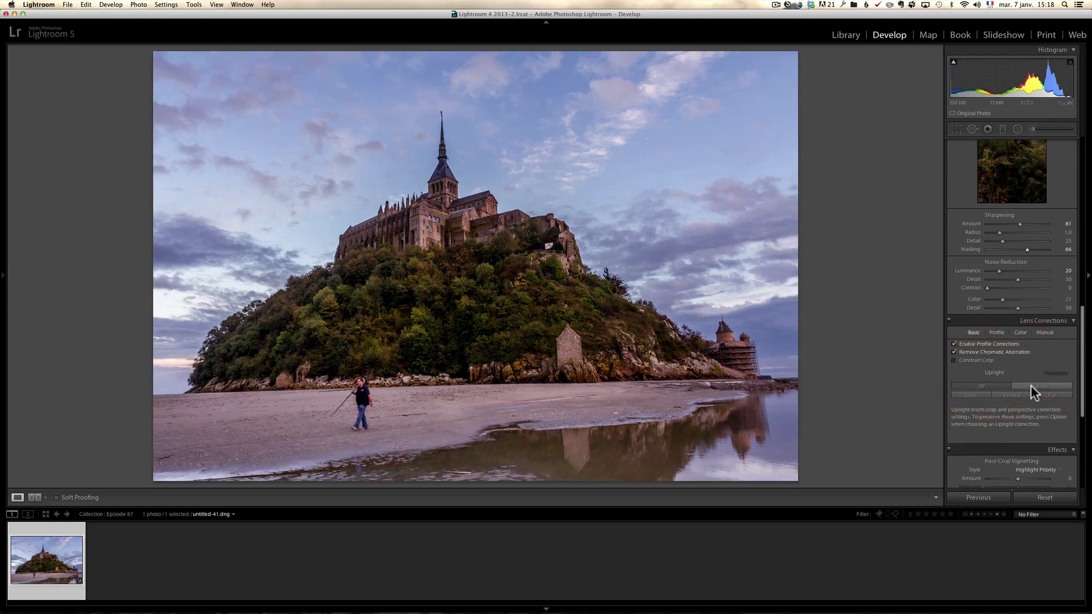
click(1042, 386)
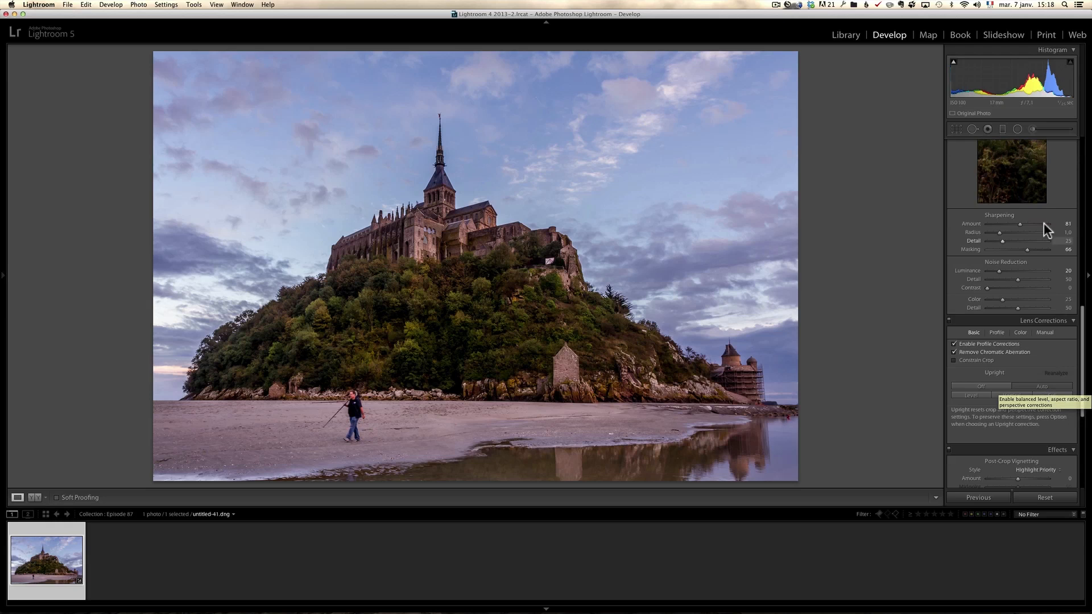
- Add a graduated filter darkening the sky at Exposure -1.23 and raise it so its centre sits at the abbey's level
click(1083, 267)
drag(1083, 267, 1077, 205)
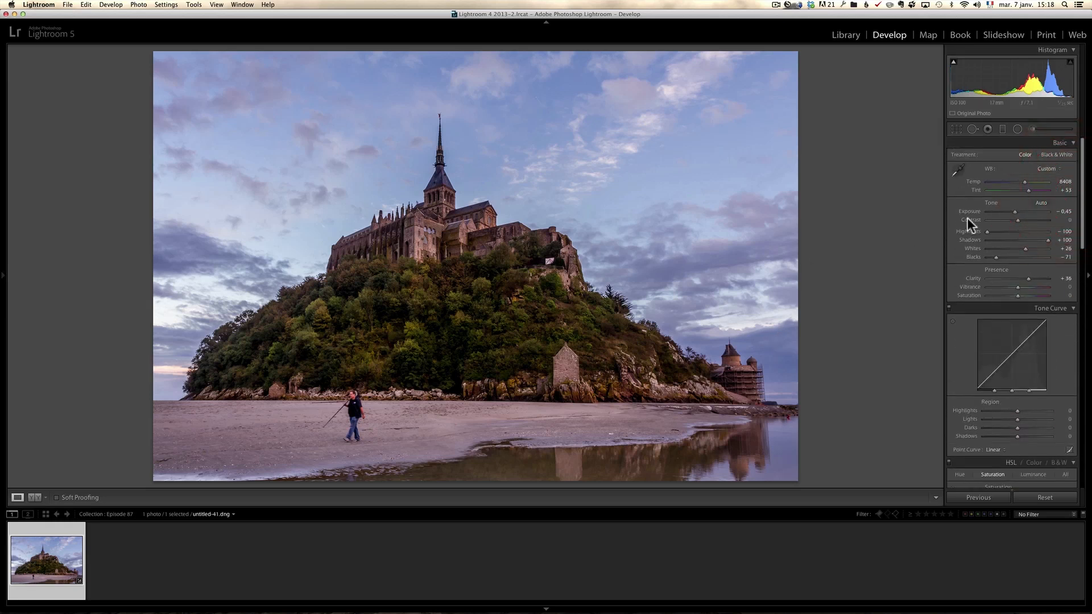
click(1003, 131)
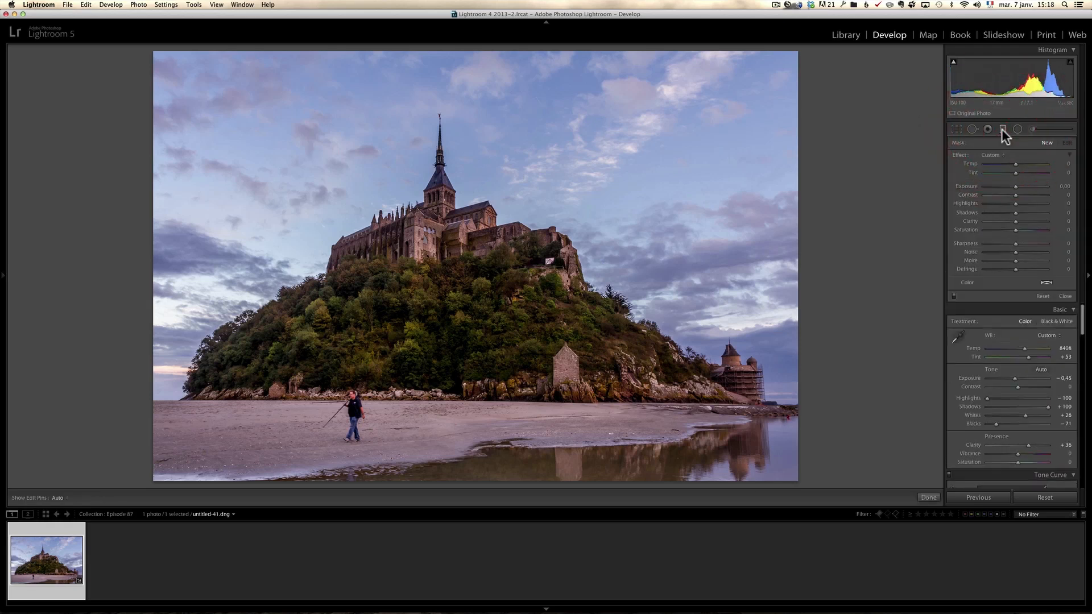
drag(580, 190, 580, 397)
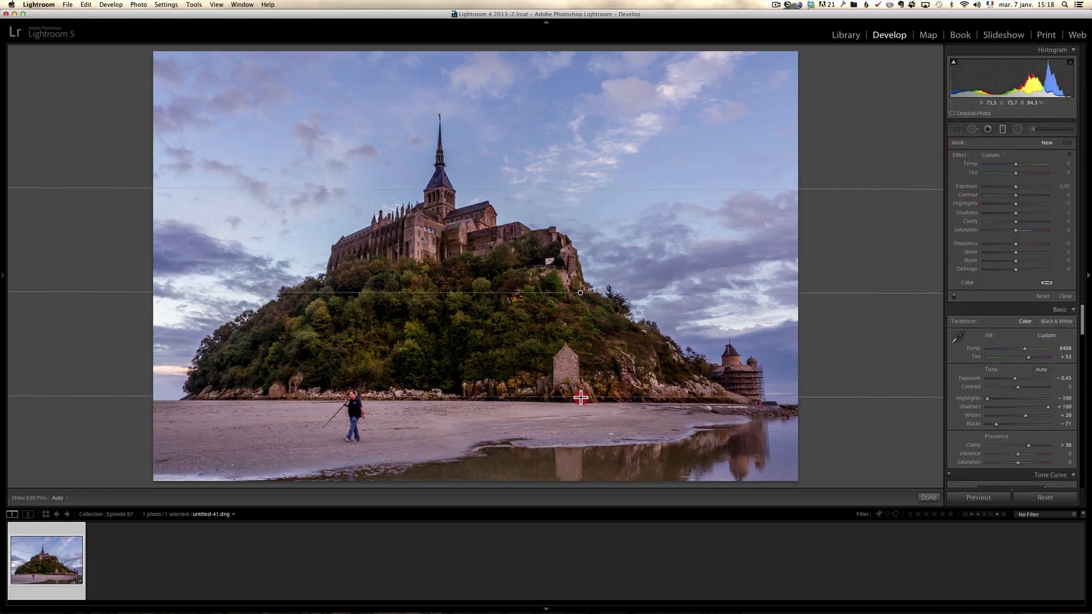
drag(1016, 187, 1006, 186)
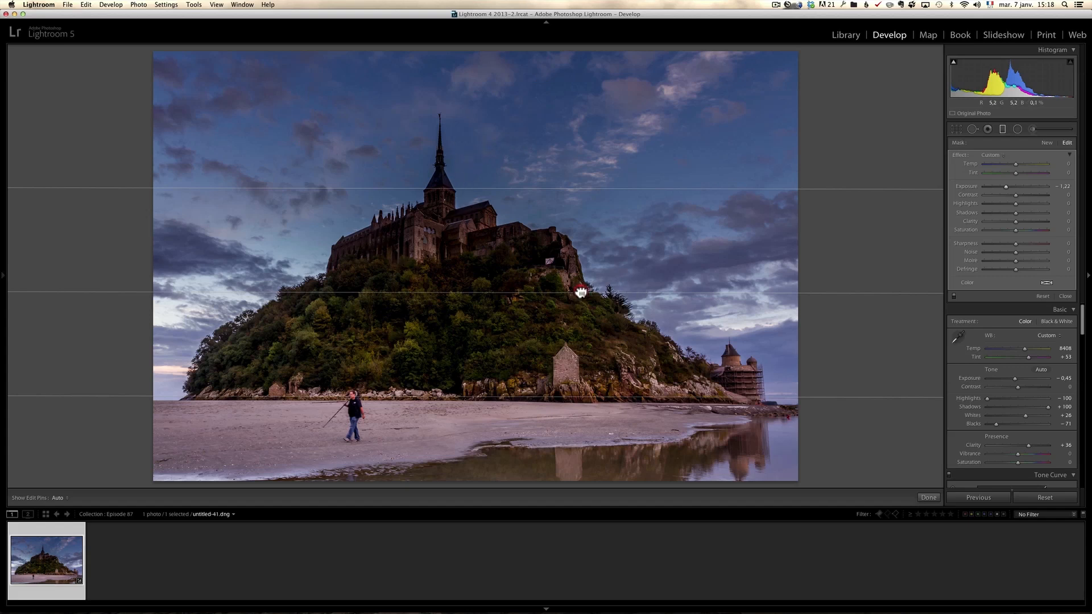
drag(581, 274, 582, 223)
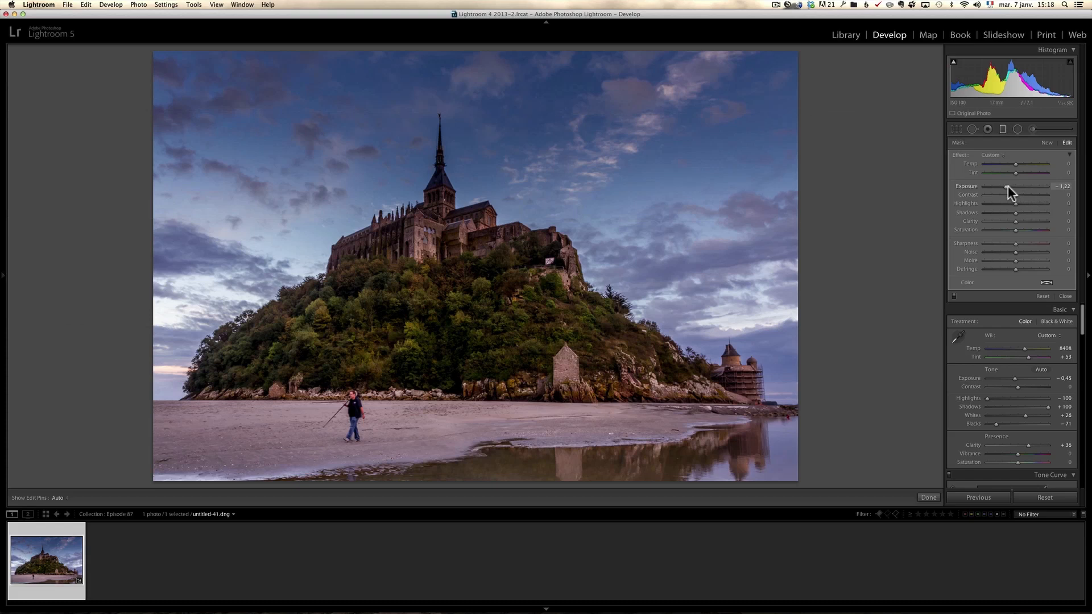
- Set the sky graduated filter's Exposure to -1.86 and Shadows to 100, and close the filter
drag(1005, 185, 1004, 186)
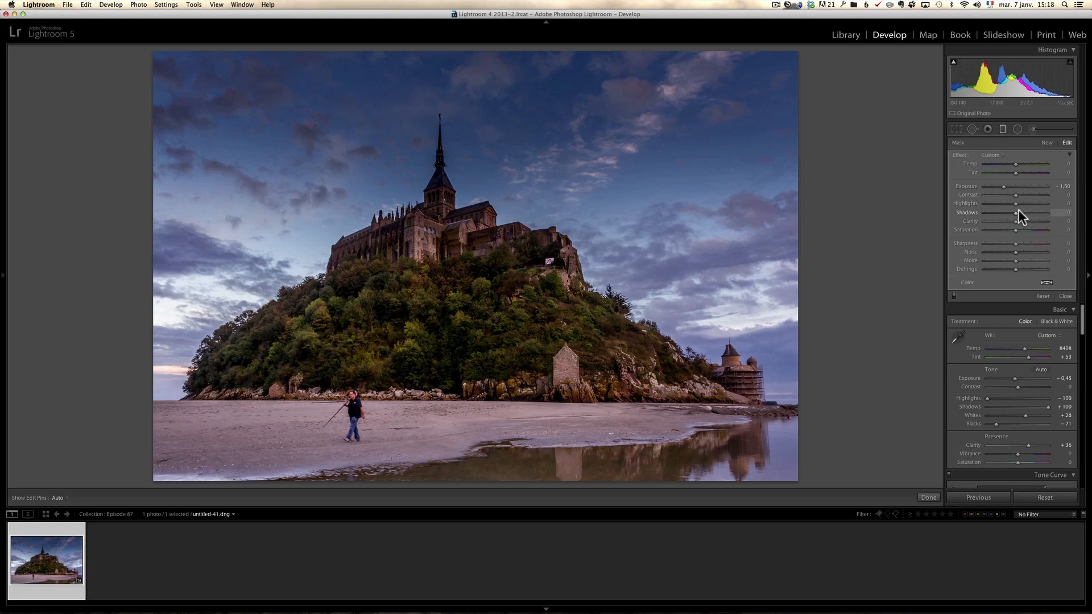
drag(1016, 212, 1085, 216)
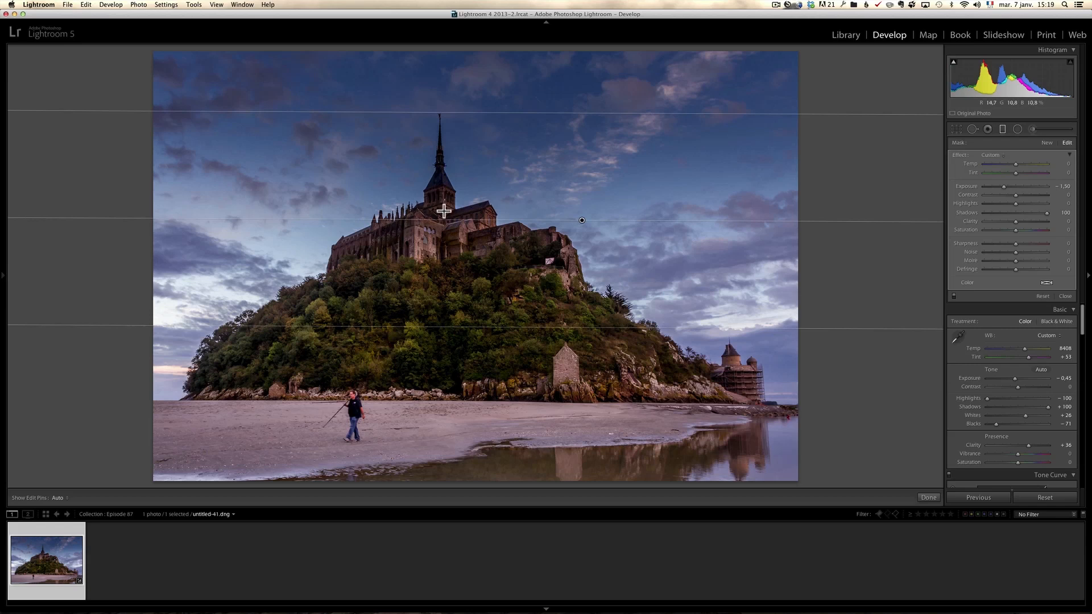
click(1015, 211)
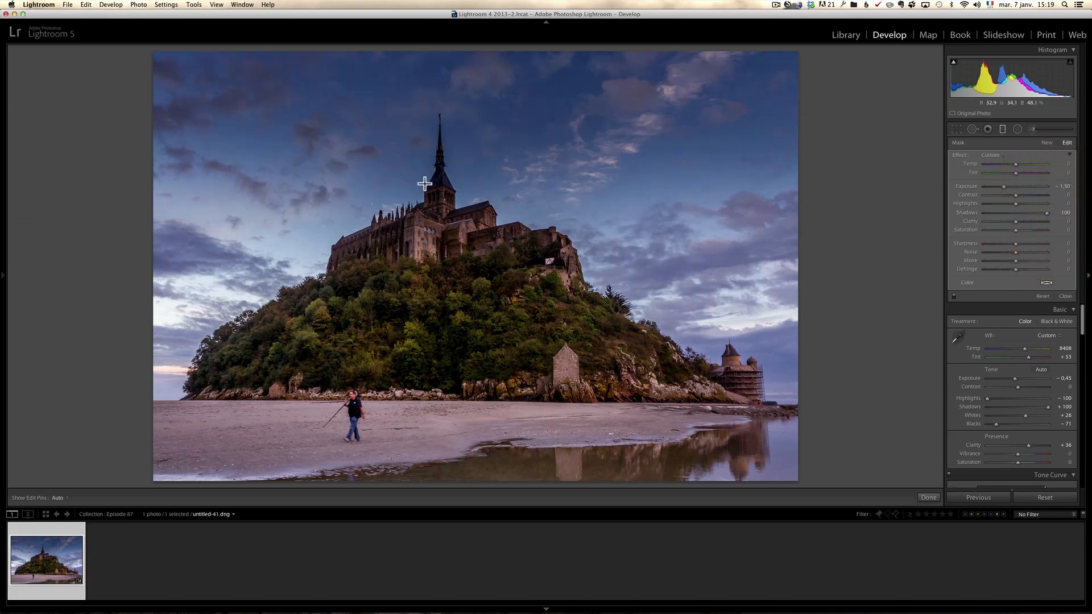
click(1006, 188)
drag(1006, 192, 1004, 189)
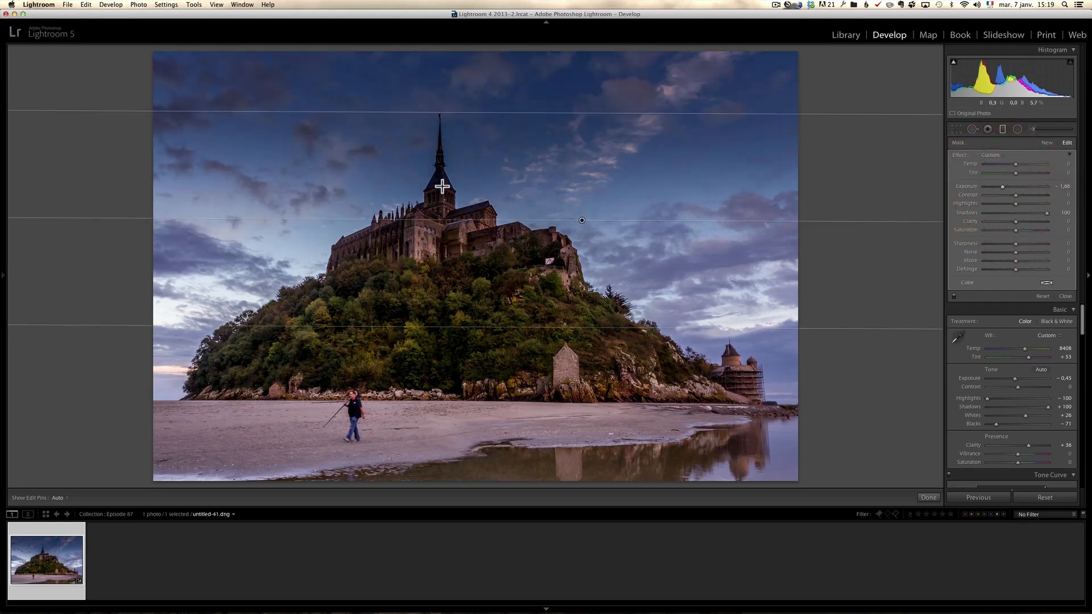
click(1065, 296)
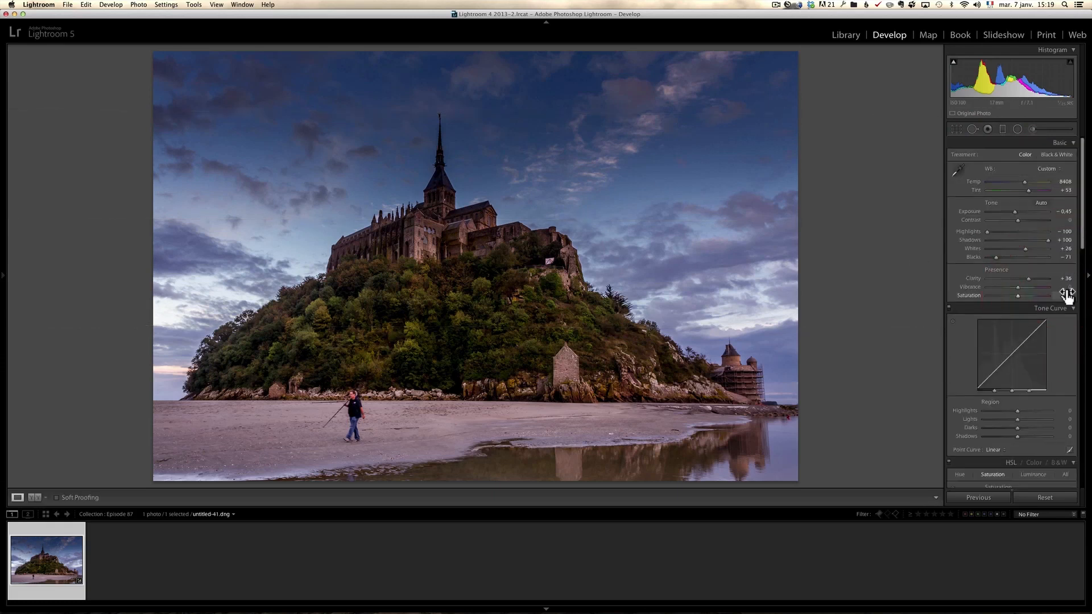
- Take up the Adjustment Brush with its effects reset, set Exposure to 1.12, and frame the abbey's spire up close
click(1033, 129)
key(alt)
alt+click(961, 159)
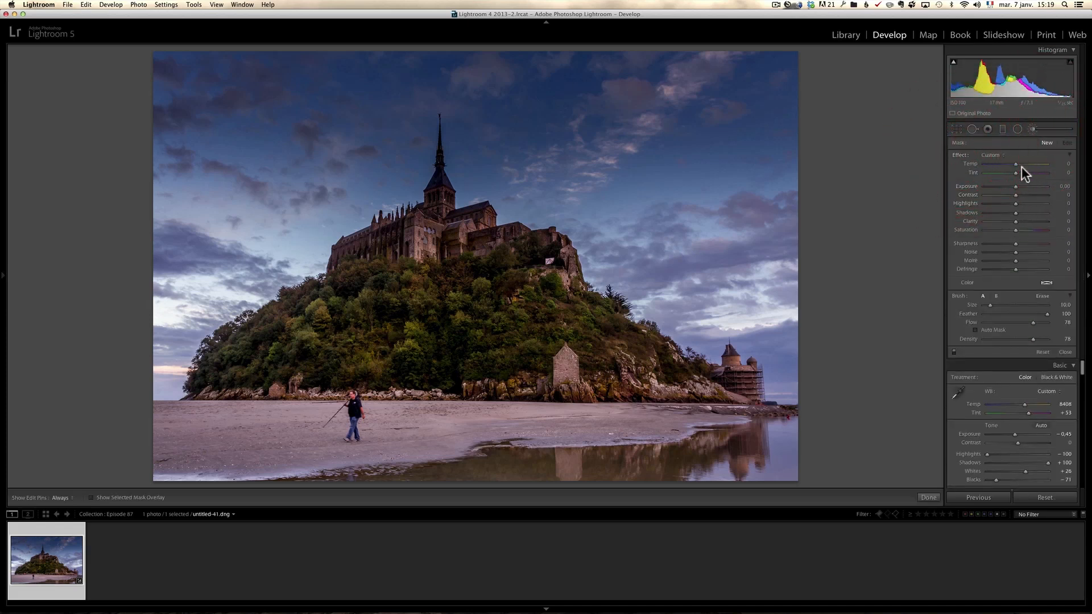
key(z)
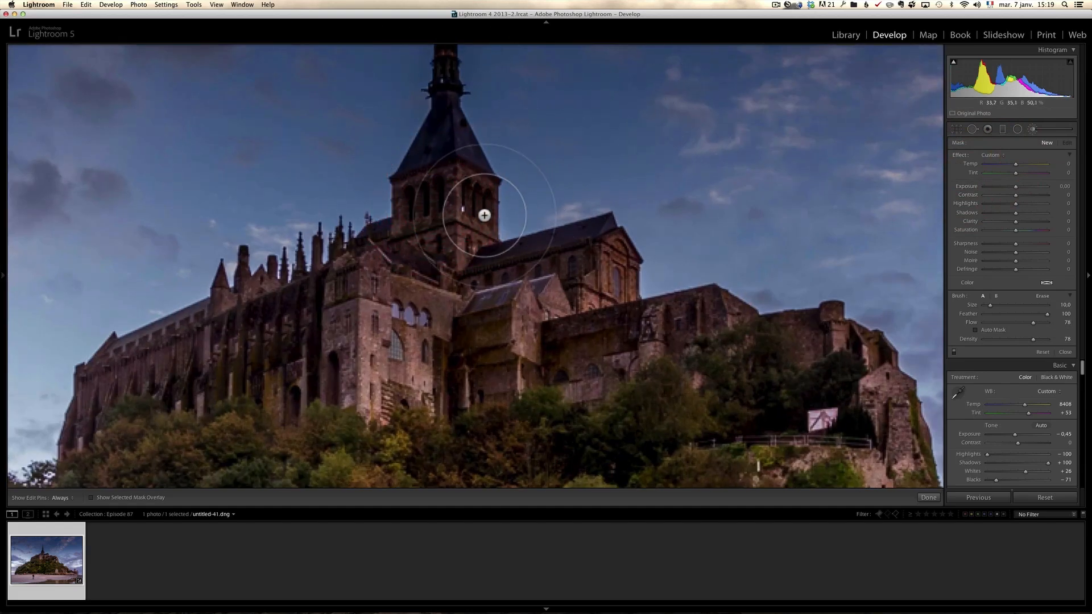
click(463, 272)
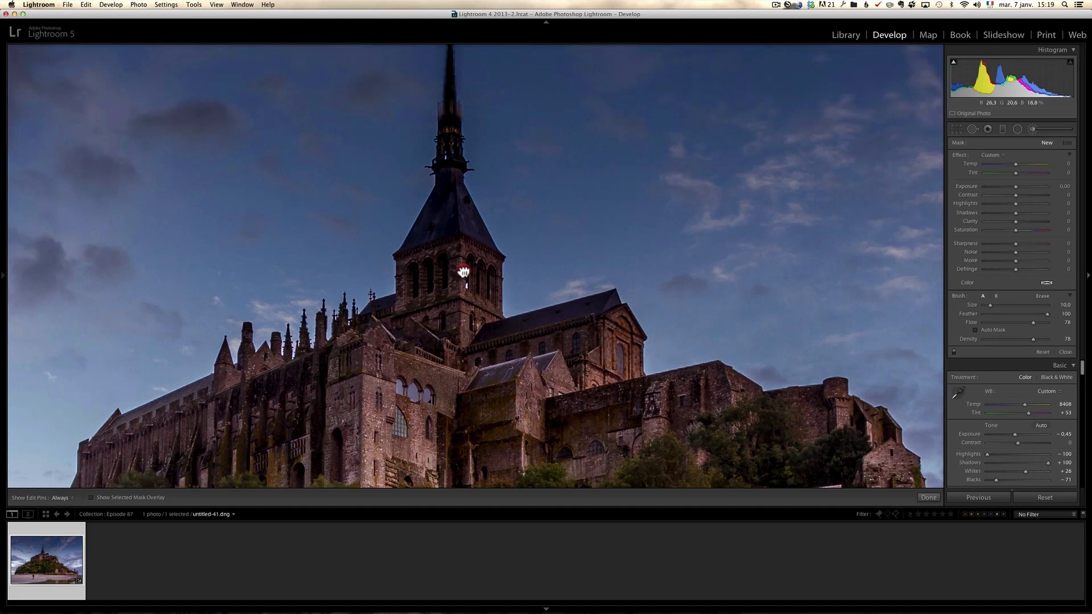
click(469, 348)
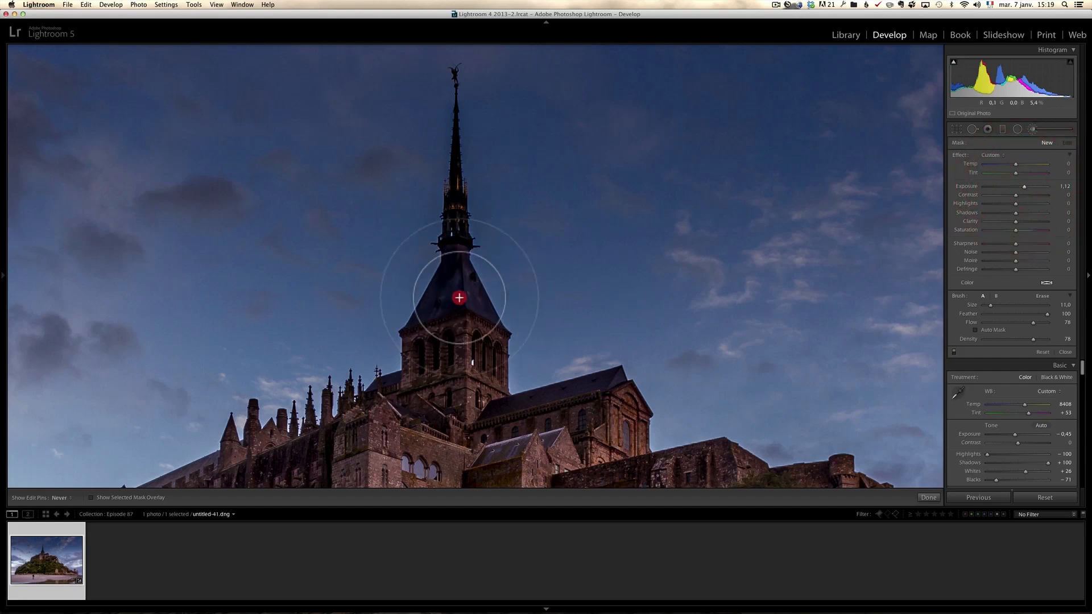
- Try brightening the spire's roof with the brush and erasing the spill onto the sky, and delete that adjustment
mouse_move(474, 251)
mouse_down()
mouse_move(499, 347)
mouse_move(512, 260)
mouse_move(474, 191)
mouse_move(429, 274)
mouse_move(426, 321)
mouse_move(443, 242)
mouse_move(457, 216)
mouse_move(398, 367)
mouse_up()
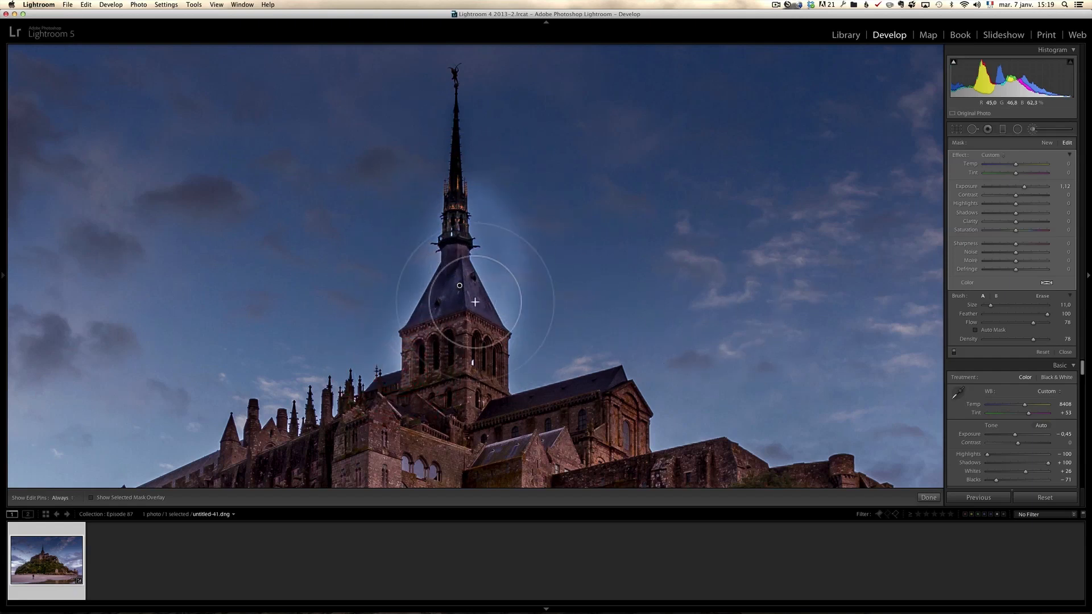
key(alt)
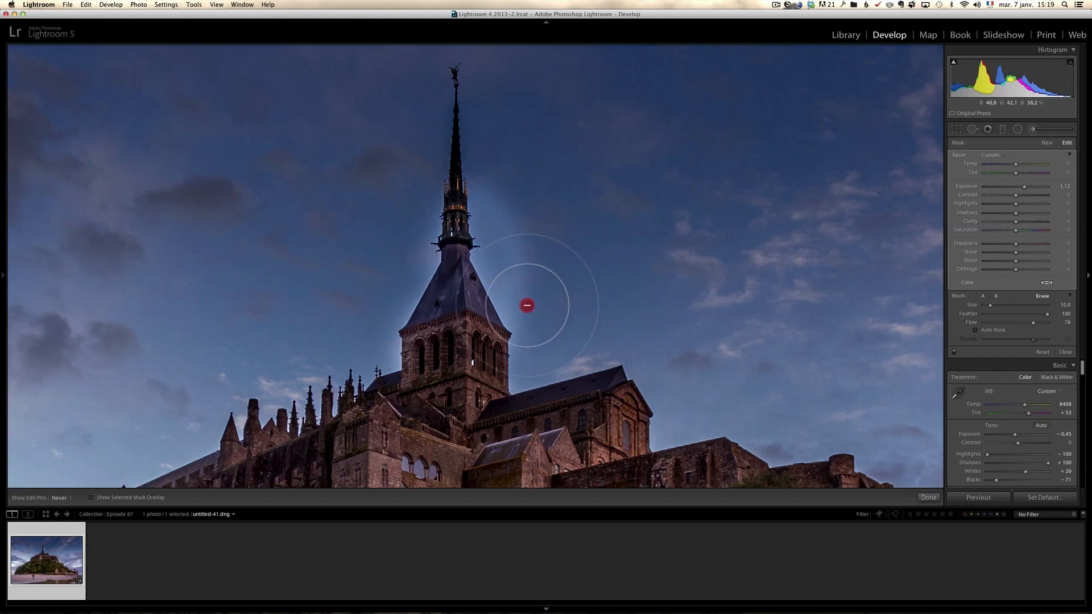
mouse_move(506, 234)
mouse_down()
mouse_move(488, 177)
mouse_move(506, 290)
mouse_move(485, 192)
mouse_move(484, 234)
mouse_up()
mouse_move(510, 298)
mouse_down()
mouse_move(508, 204)
mouse_move(523, 275)
mouse_move(500, 238)
mouse_up()
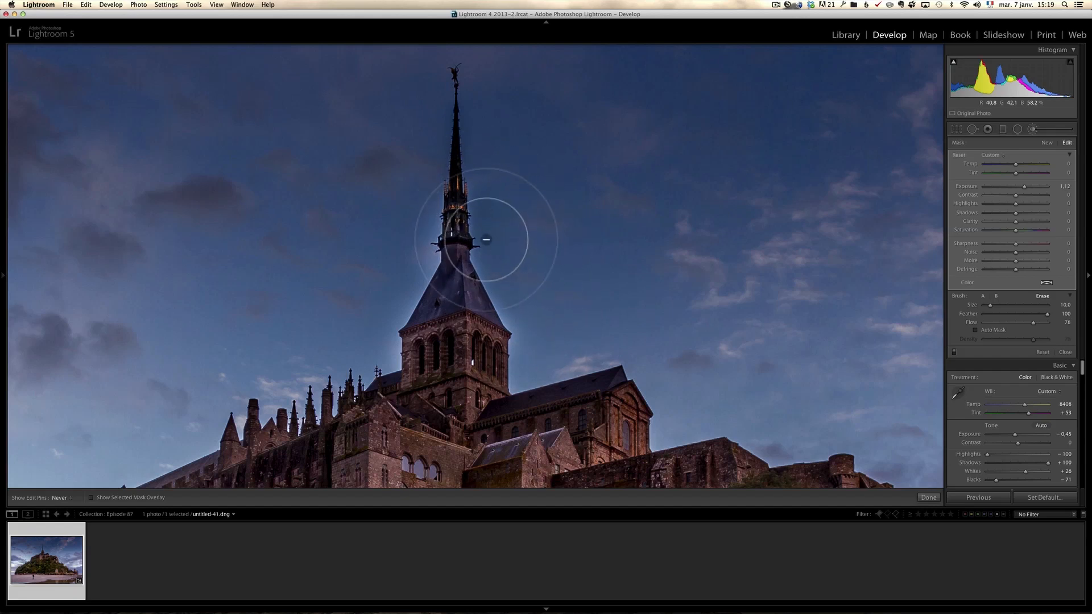
click(500, 202)
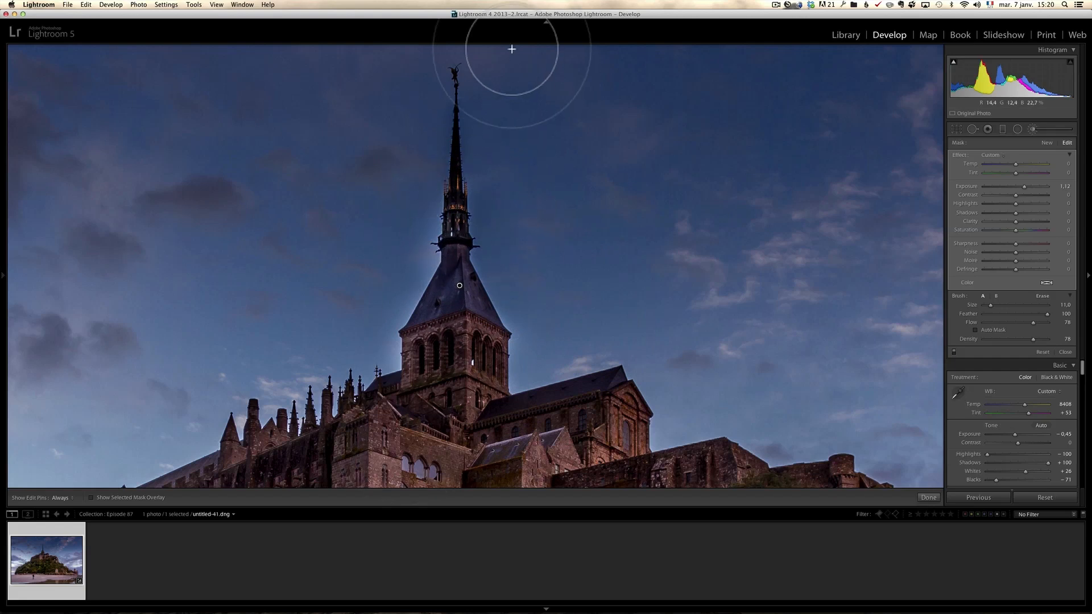
key(Delete)
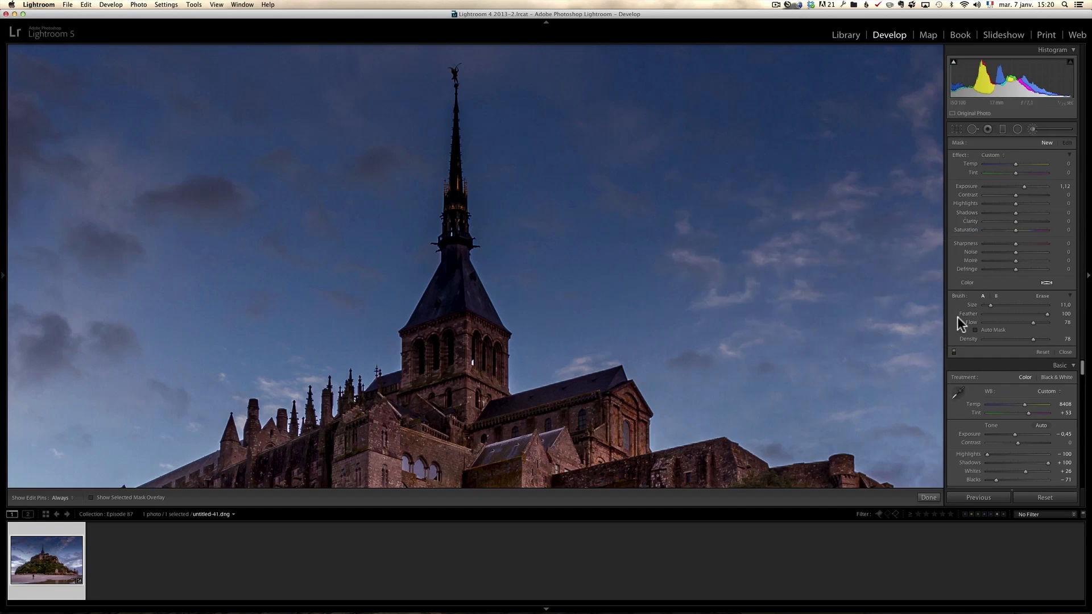
- Enable Auto Mask and brighten the spire's sloping roof with the brush at Exposure 1.12
click(994, 330)
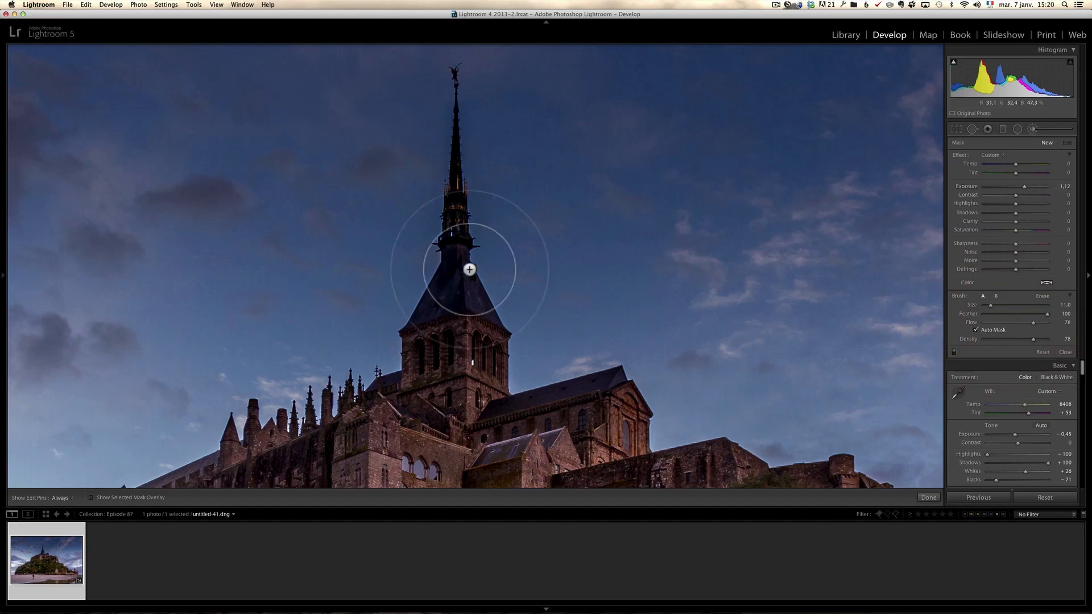
scroll(451, 273, up, 2)
scroll(455, 273, down, 2)
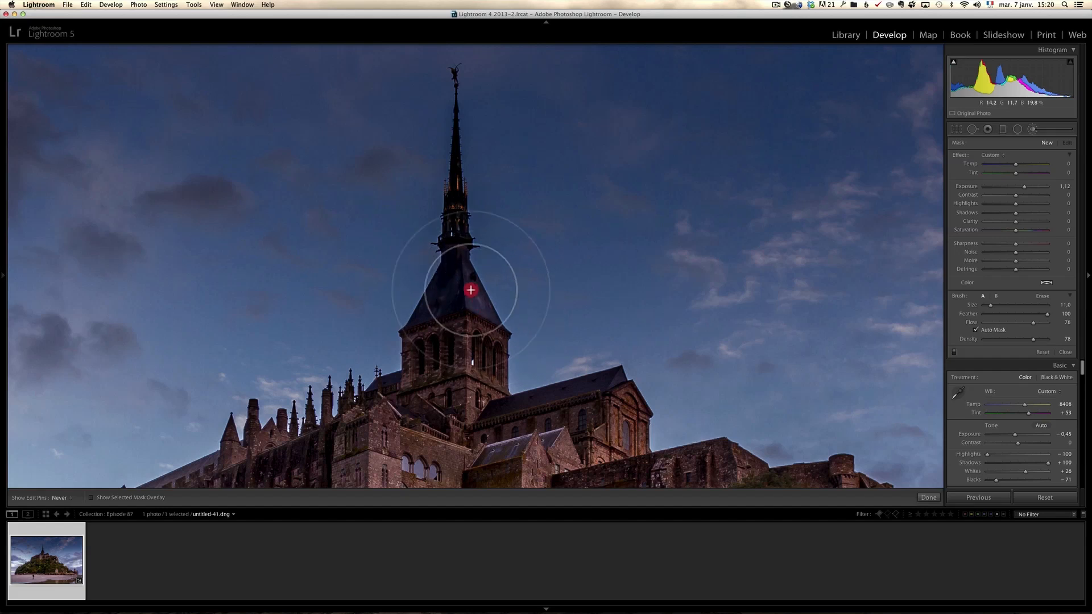
click(467, 283)
mouse_move(415, 318)
mouse_down()
mouse_move(432, 301)
mouse_move(428, 310)
mouse_up()
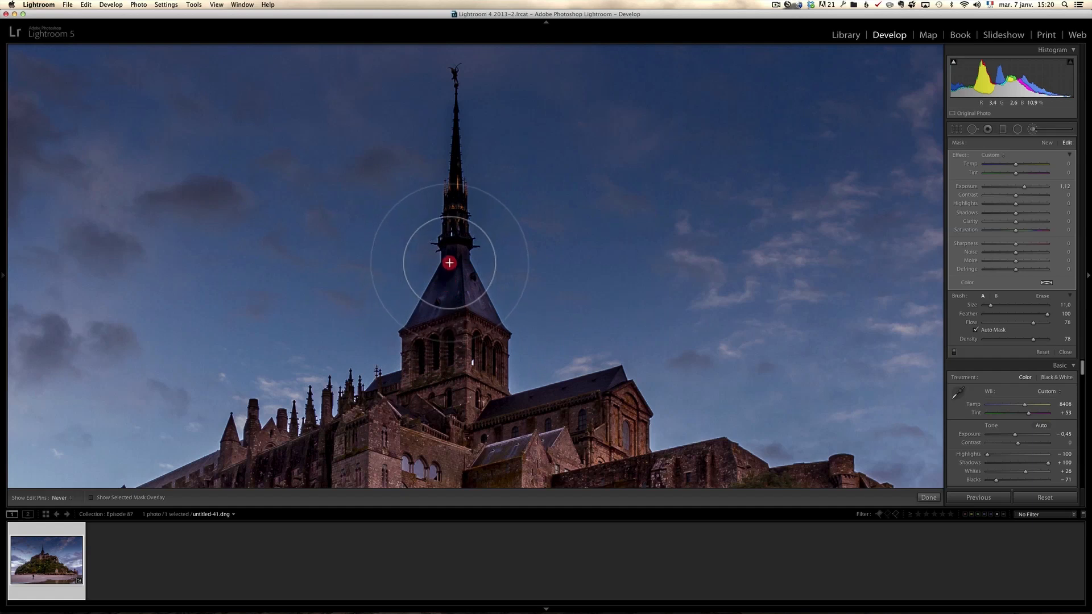
- Extend the brightening up the spire and down over the bell tower, and compare the image with the brush off
drag(455, 250, 455, 148)
key(h)
drag(457, 207, 456, 149)
mouse_move(456, 195)
mouse_down()
mouse_move(452, 275)
mouse_move(424, 342)
mouse_move(428, 358)
mouse_move(515, 344)
mouse_up()
key(h)
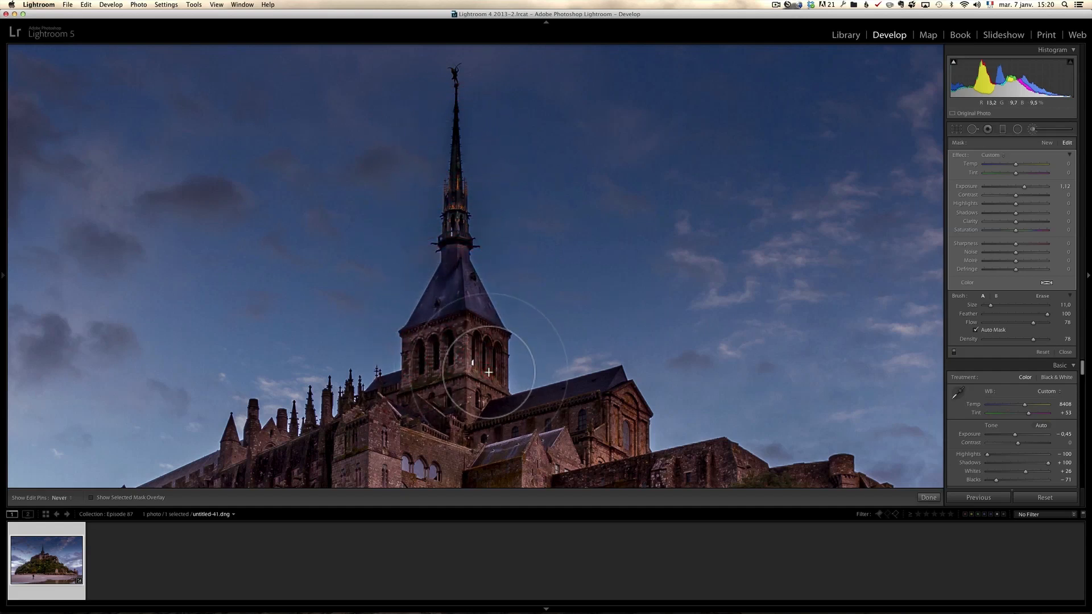
click(954, 351)
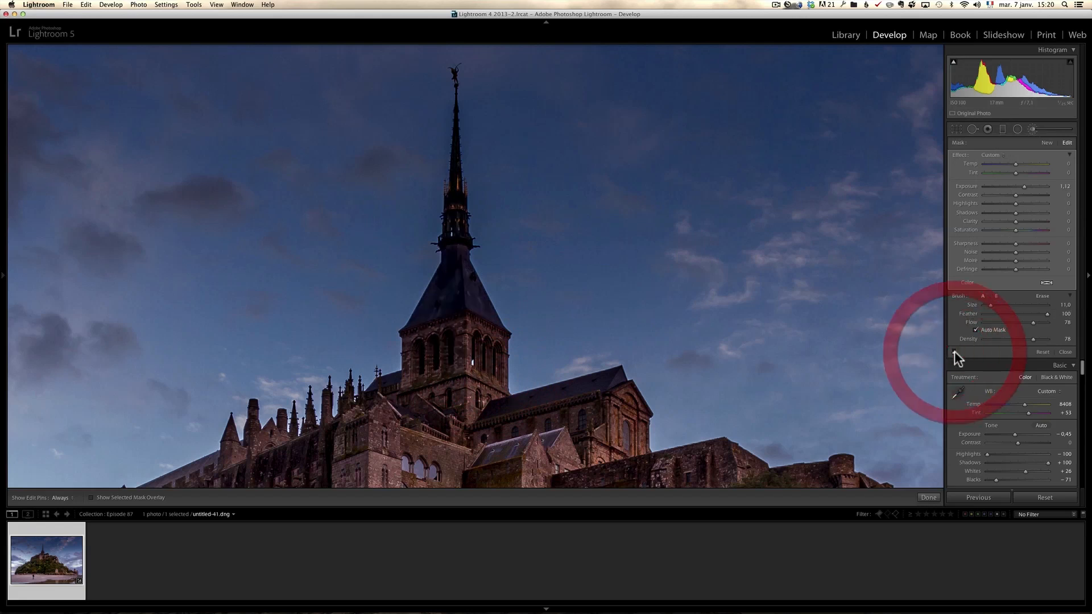
click(954, 351)
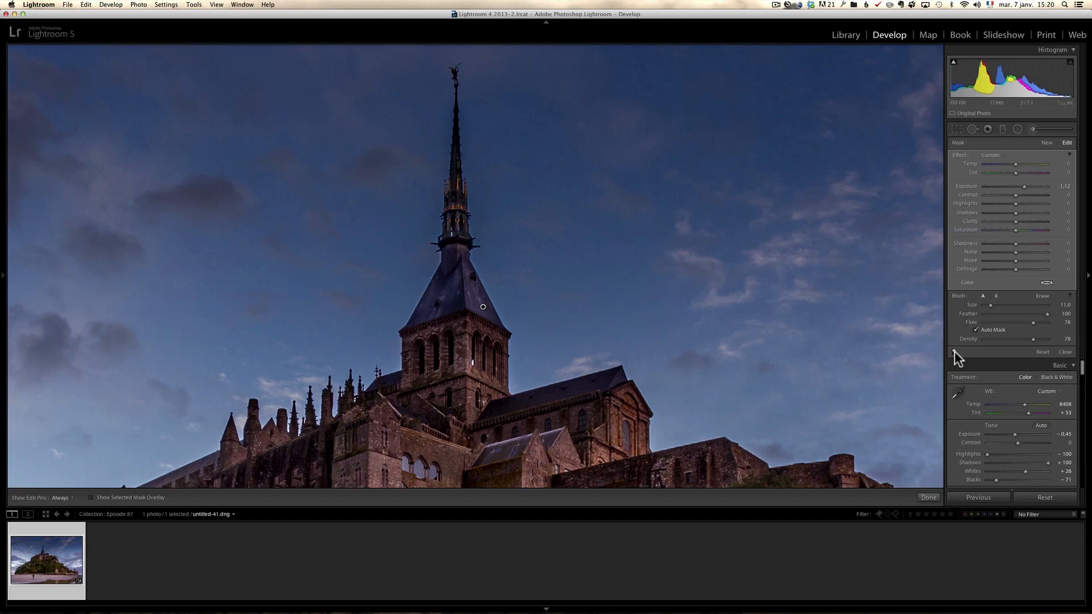
- Paint a new brush adjustment at size 15 over the abbey's sunlit stone walls with Exposure 0.68
mouse_move(499, 51)
mouse_down()
mouse_move(501, 40)
mouse_move(483, 90)
mouse_move(482, 244)
mouse_up()
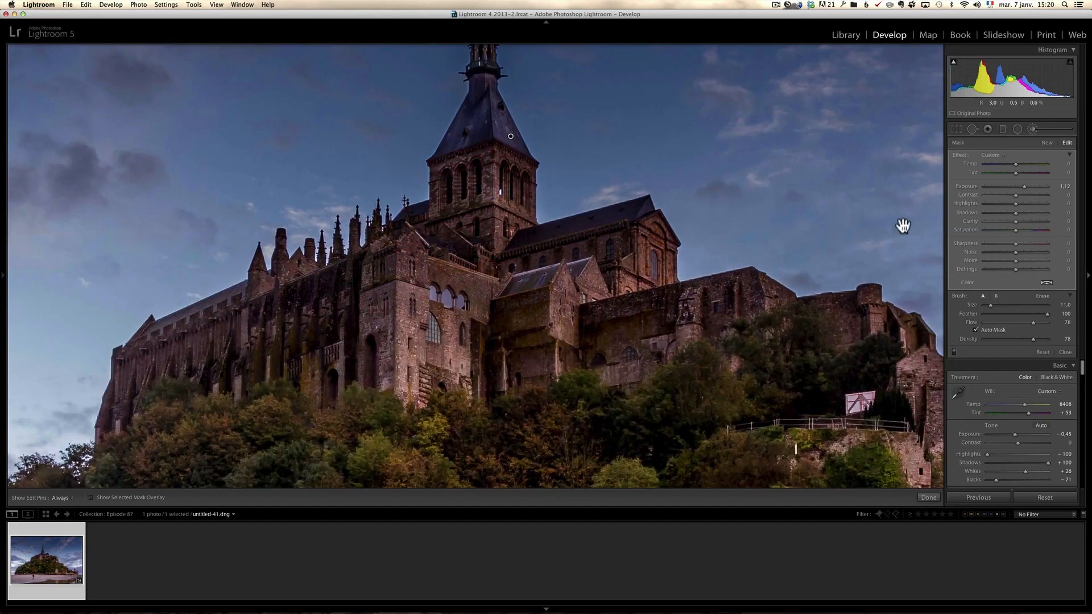
click(1046, 143)
scroll(390, 292, up, 4)
mouse_move(434, 293)
mouse_down()
mouse_move(442, 354)
mouse_move(466, 316)
mouse_move(439, 310)
mouse_move(441, 375)
mouse_up()
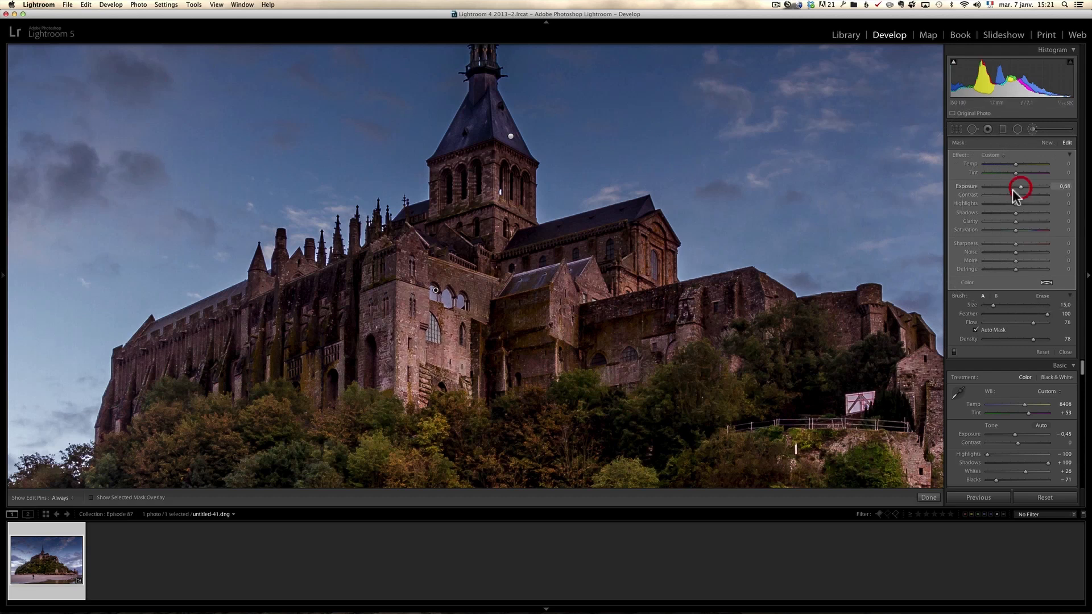
mouse_move(629, 344)
mouse_down()
mouse_move(619, 366)
mouse_move(632, 377)
mouse_move(704, 329)
mouse_move(756, 330)
mouse_move(761, 358)
mouse_move(702, 304)
mouse_up()
click(703, 303)
key(h)
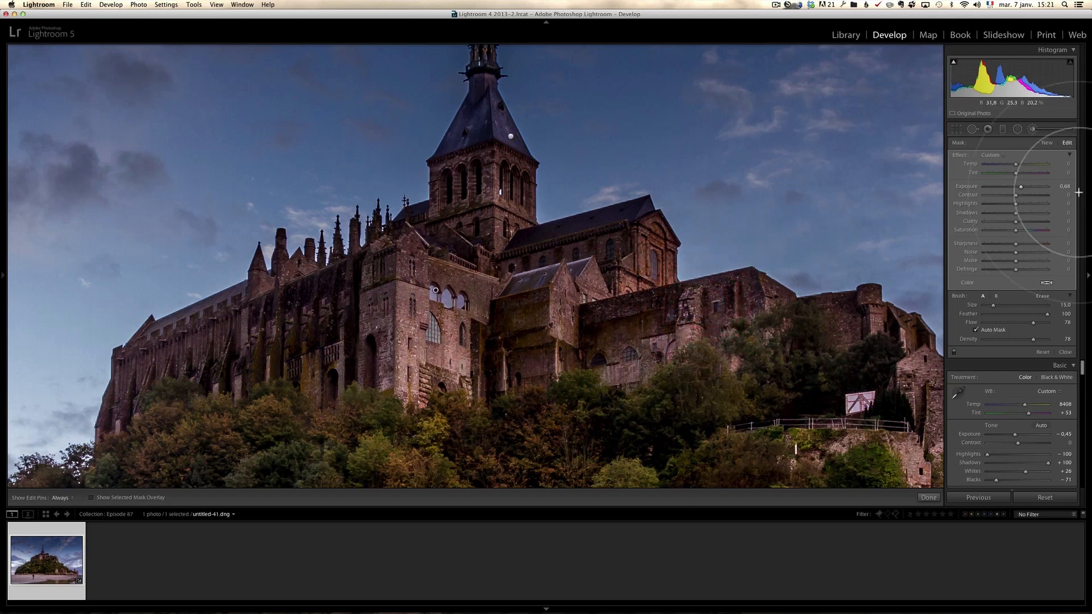
mouse_move(633, 370)
mouse_down()
mouse_move(692, 329)
mouse_move(760, 378)
mouse_up()
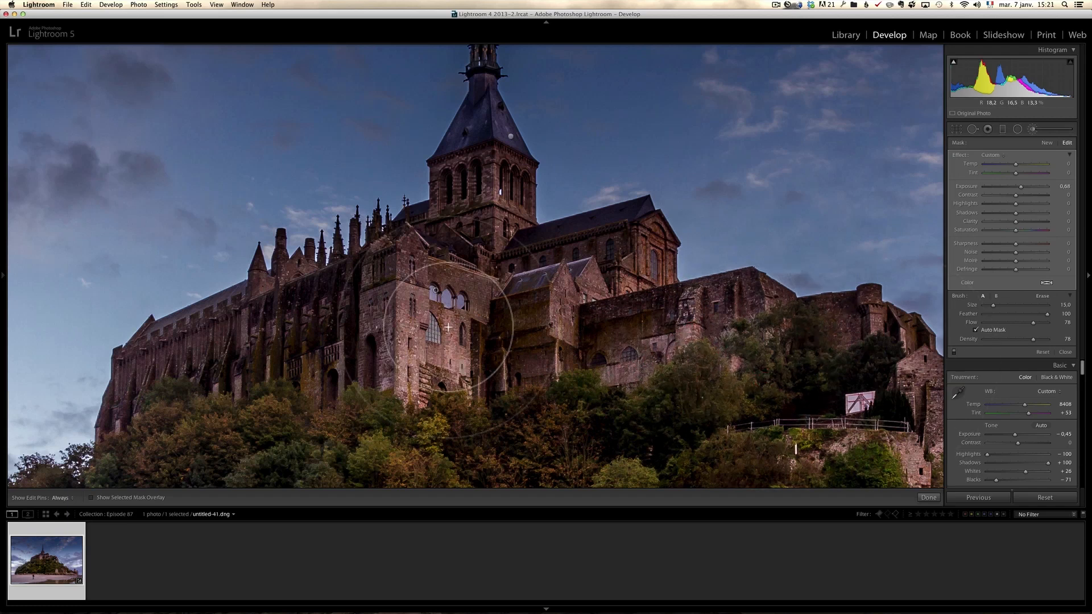
- Start another brush adjustment at Exposure 1.12 and paint it over the trees in the middle and right of the hill
drag(541, 327, 557, 165)
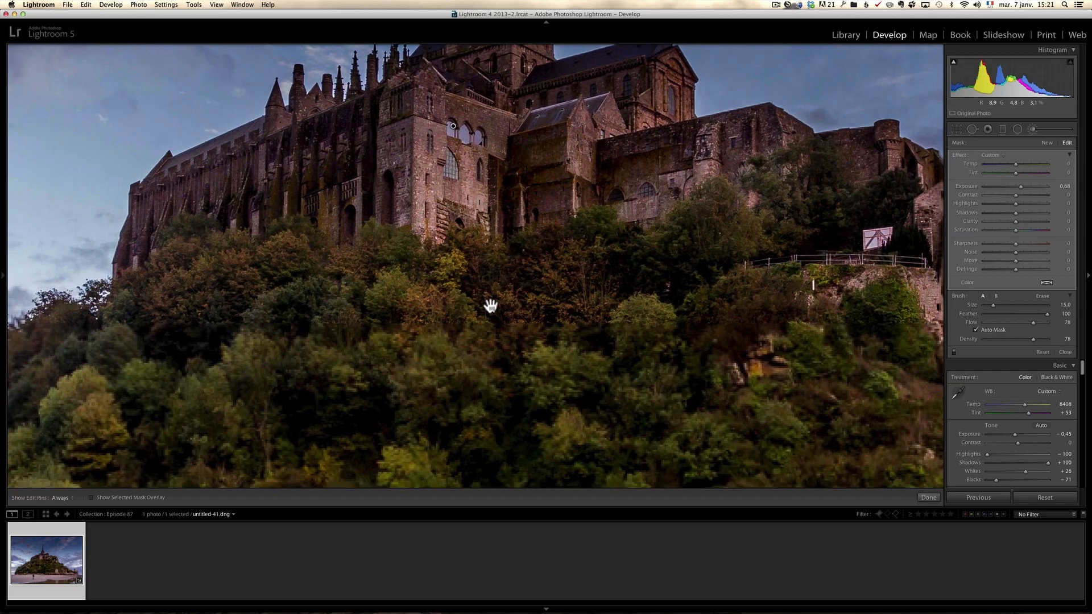
key(z)
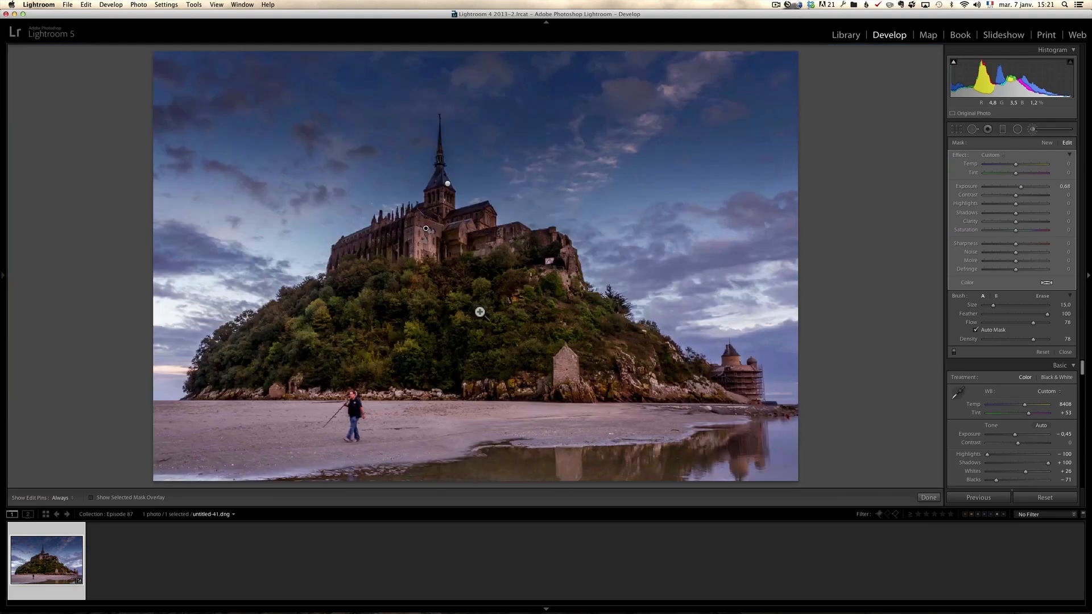
click(1034, 130)
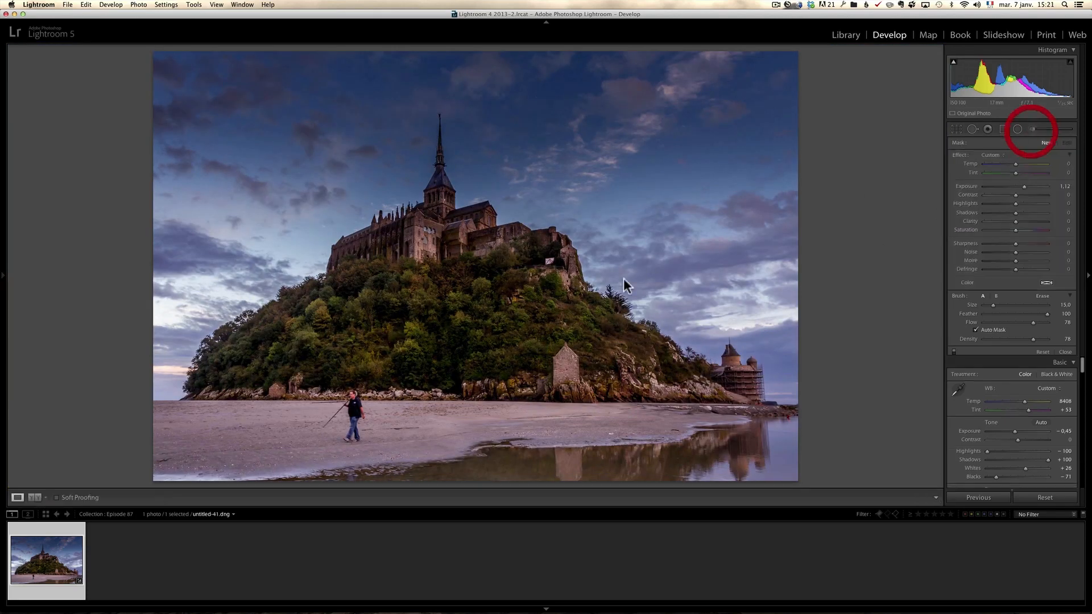
click(1030, 130)
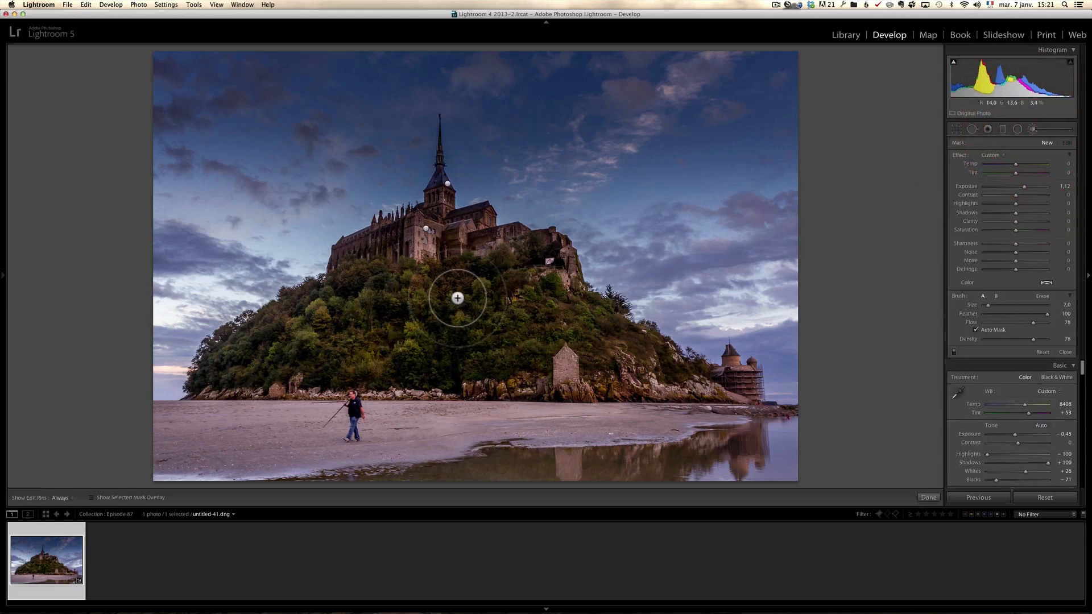
drag(476, 296, 493, 326)
key(h)
scroll(579, 315, up, 2)
click(587, 314)
drag(587, 314, 665, 382)
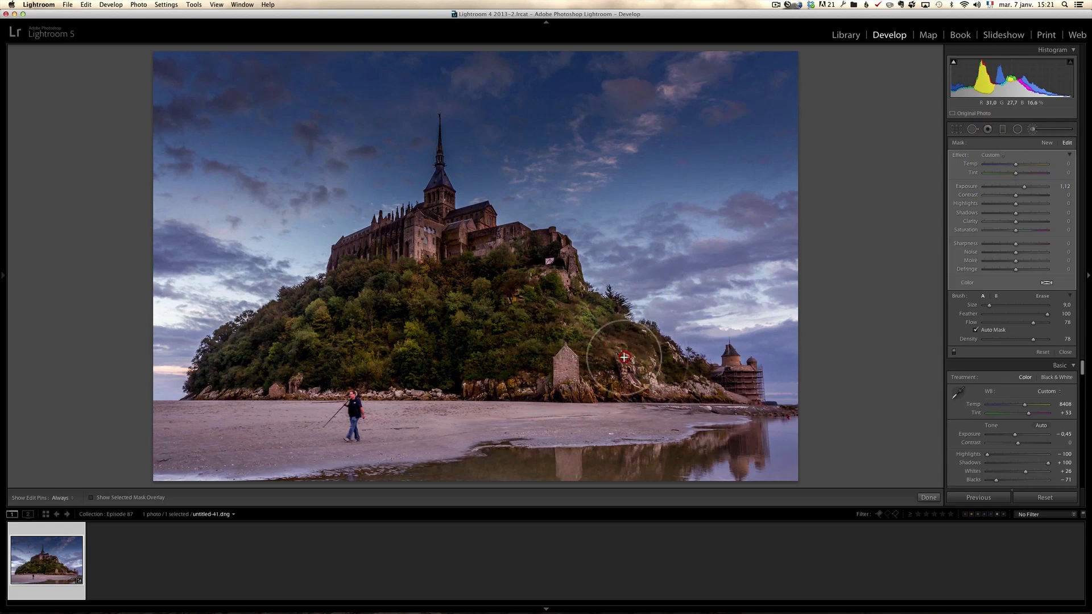
key(h)
- Extend the brightening over the upper trees, the left slope and the rocks at the base, comparing before and after, and close the brush
drag(481, 235, 546, 268)
mouse_move(316, 316)
mouse_down()
mouse_move(378, 356)
mouse_move(403, 335)
mouse_move(366, 344)
mouse_up()
drag(288, 336, 288, 336)
drag(506, 375, 707, 390)
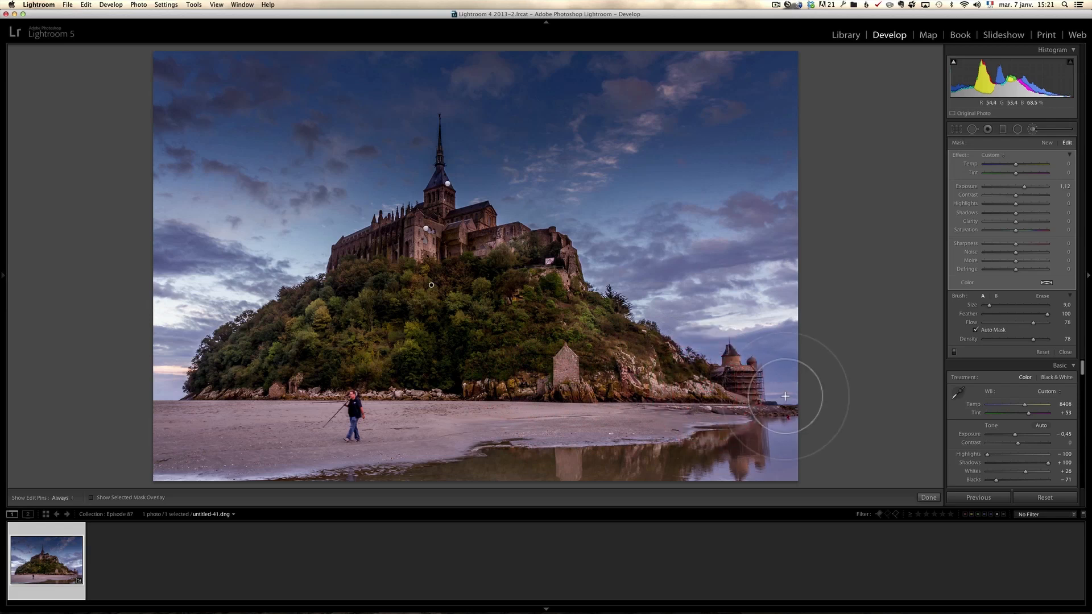
click(953, 351)
click(954, 351)
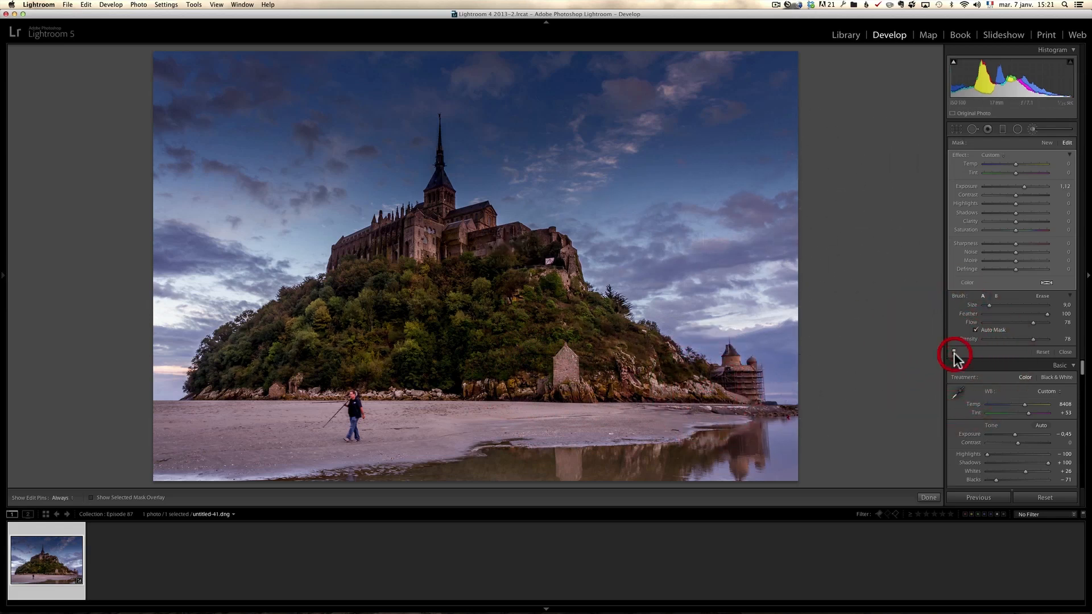
click(954, 352)
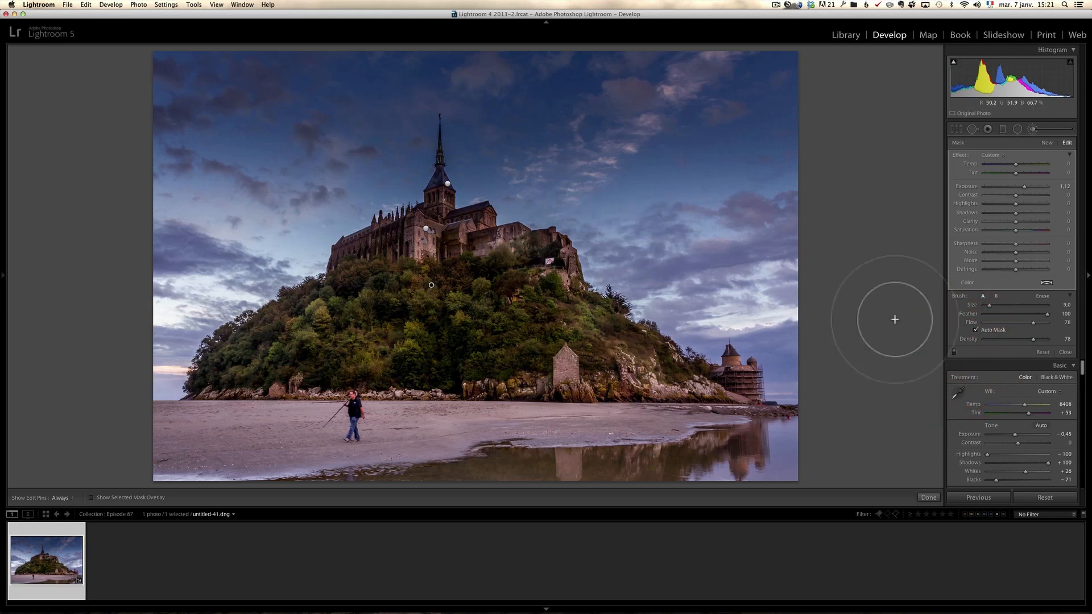
click(1069, 352)
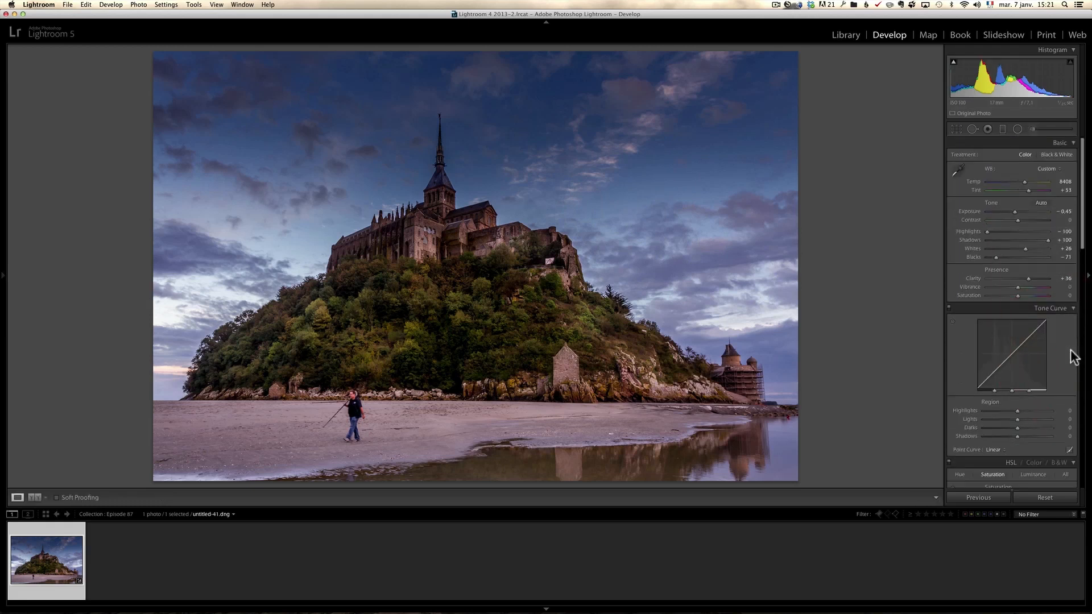
- Raise the photo's Vibrance to +30 and its Tint to +60
click(1027, 285)
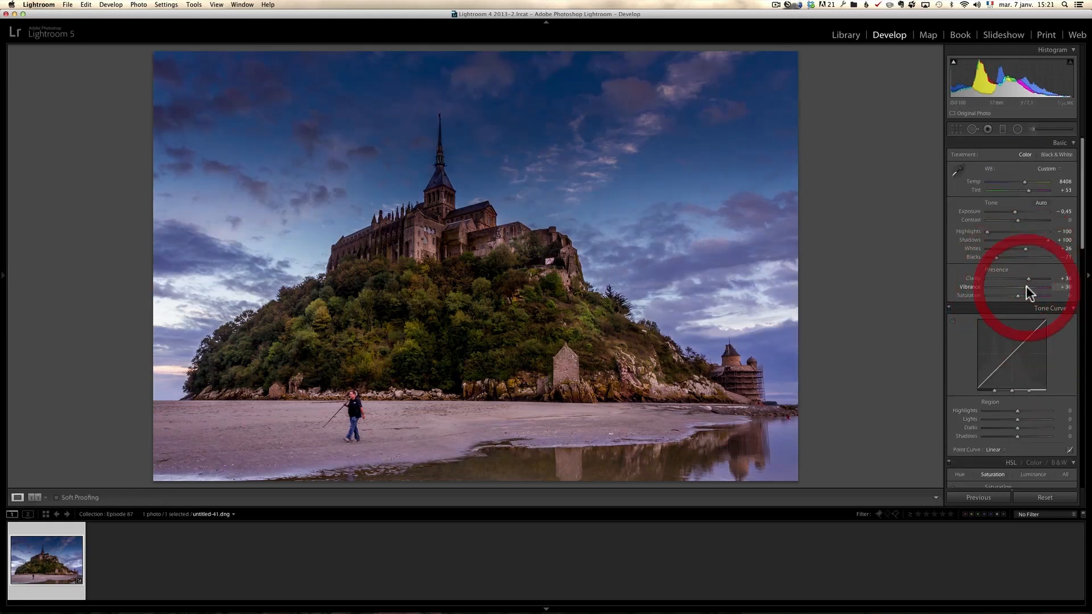
drag(1028, 190, 1030, 190)
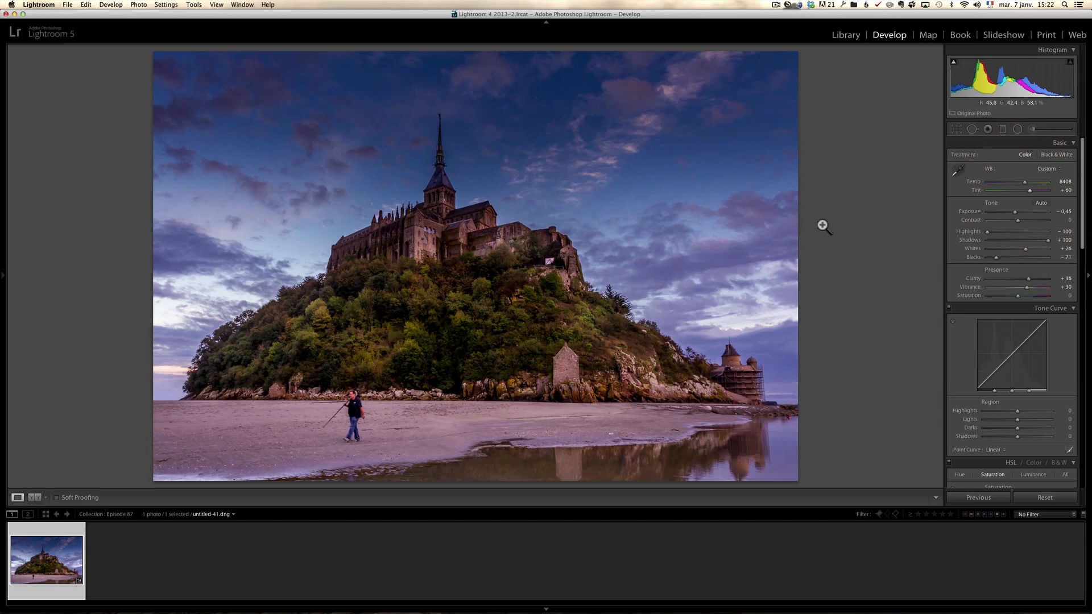
- Add a radial filter with an inverted mask over the bright sky and small tower on the right, at Exposure 1.39
click(1017, 130)
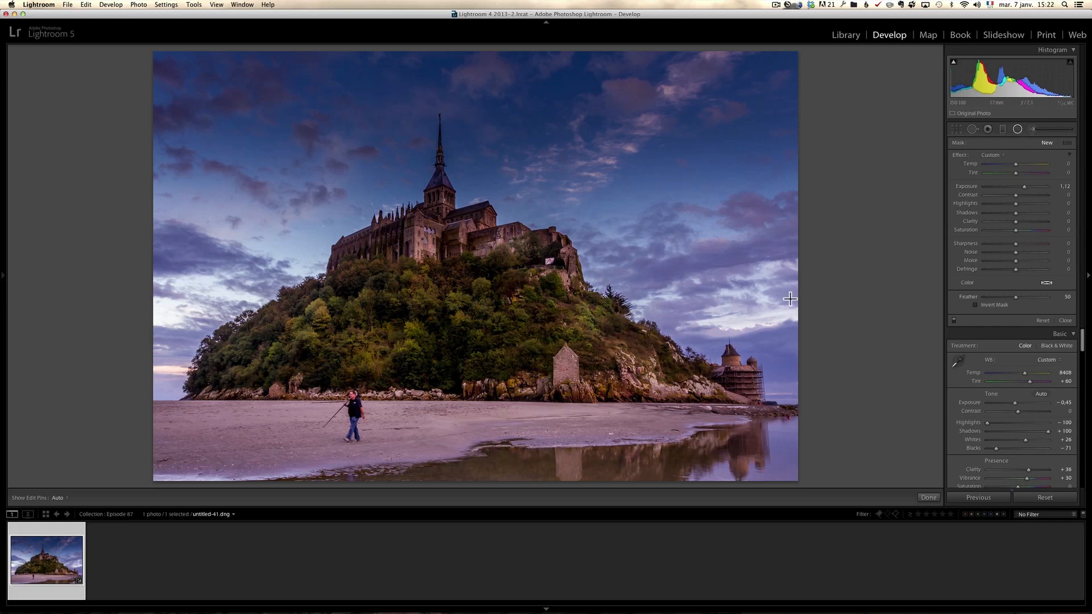
drag(785, 335, 857, 395)
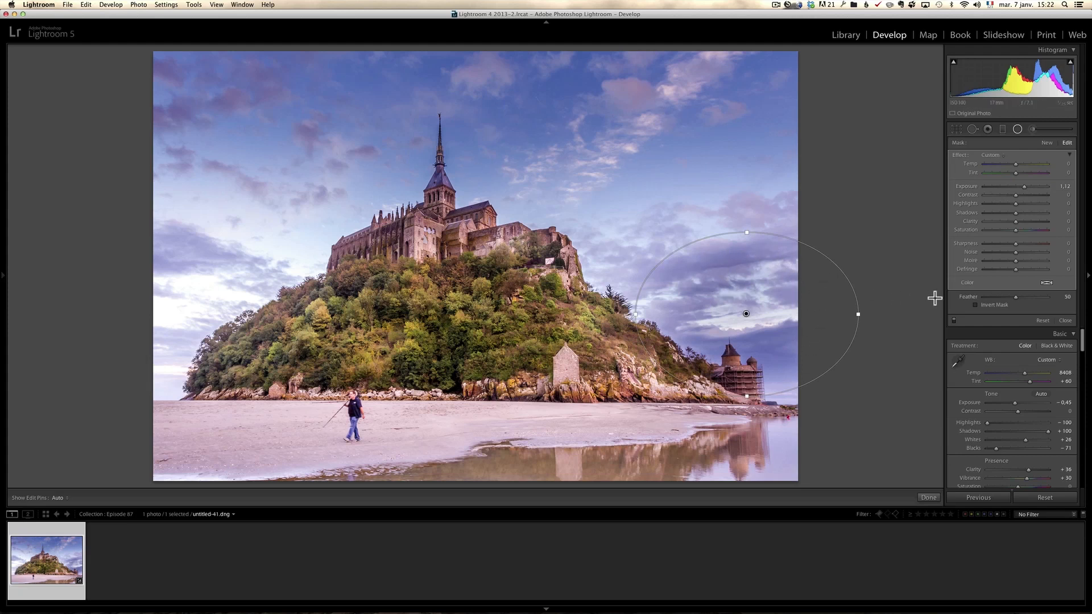
click(991, 304)
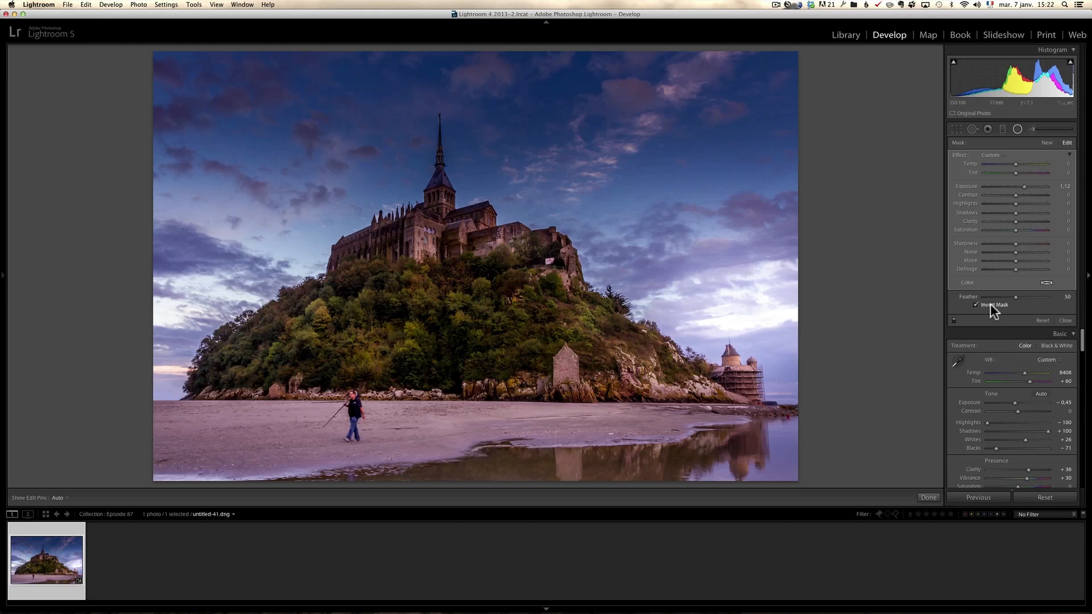
drag(771, 331, 753, 330)
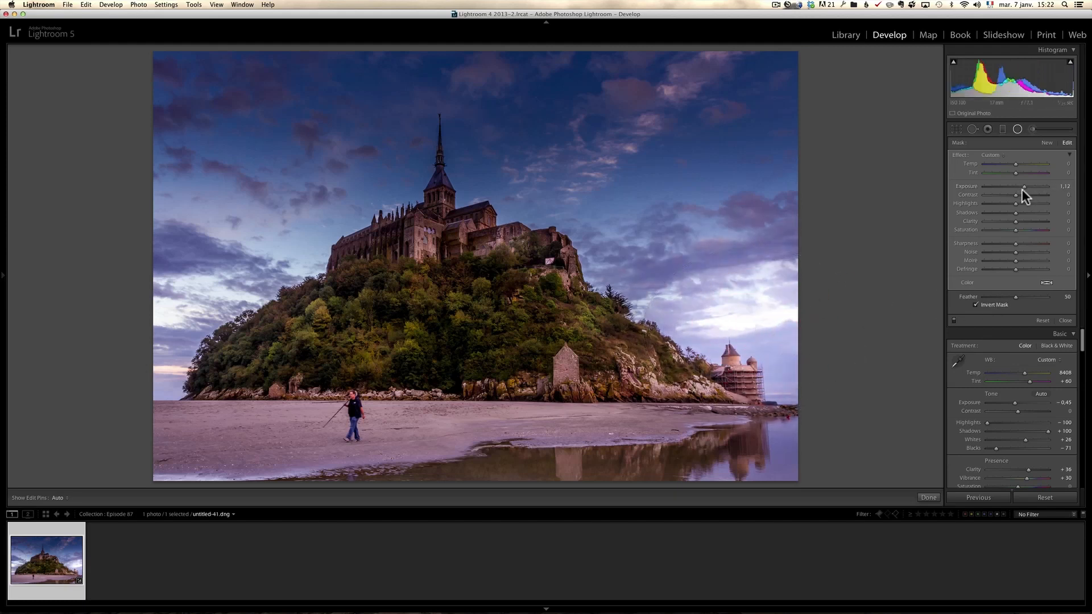
drag(1026, 187, 1027, 187)
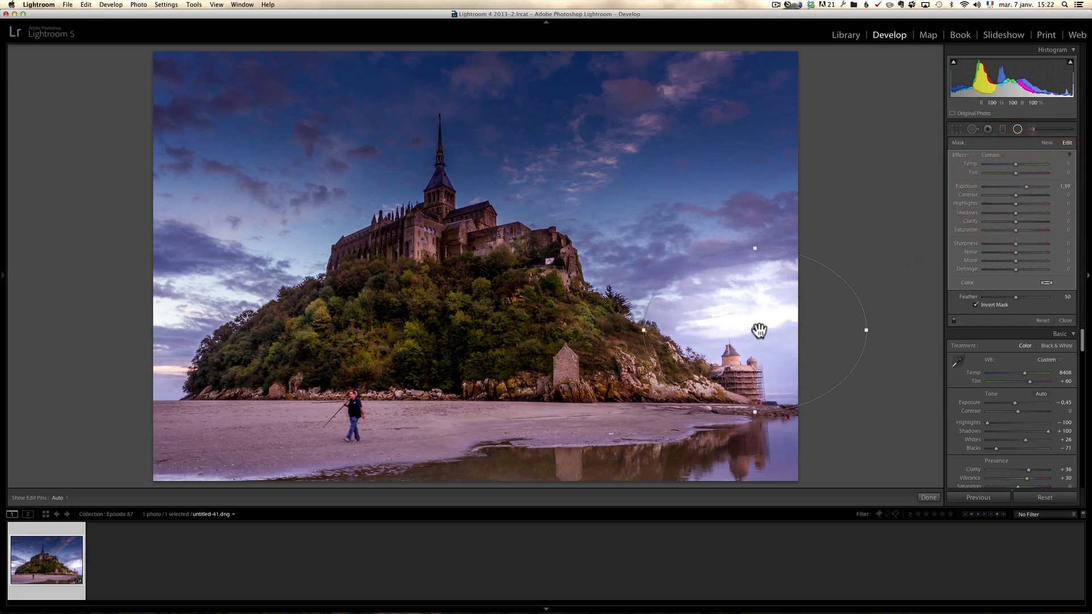
- Move the radial filter past the photo's right edge, enlarge it in height and width, and set its Feather to 99
drag(767, 335, 822, 361)
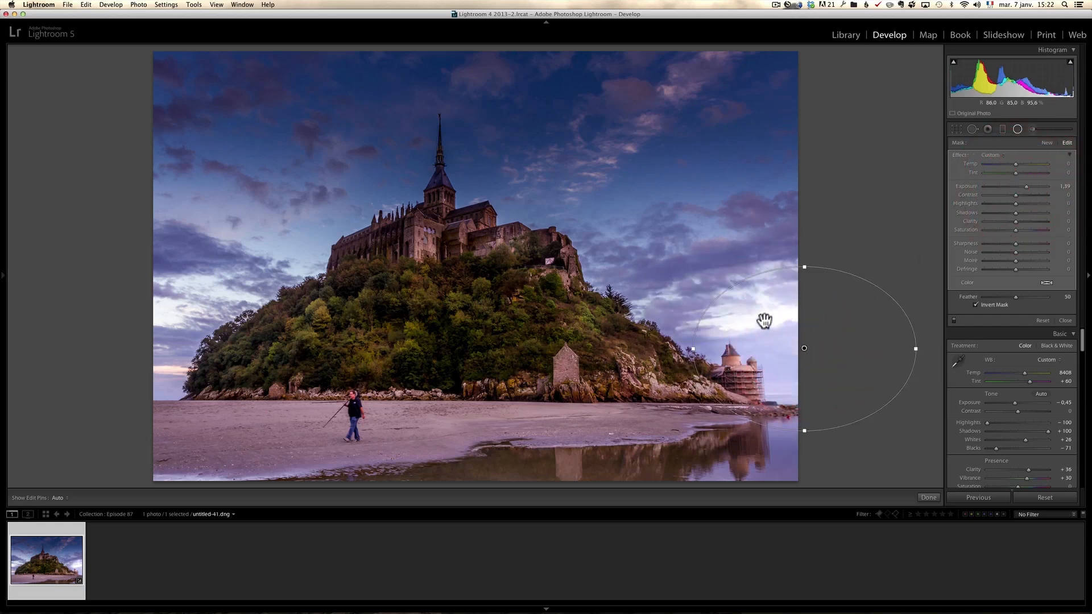
drag(803, 266, 792, 223)
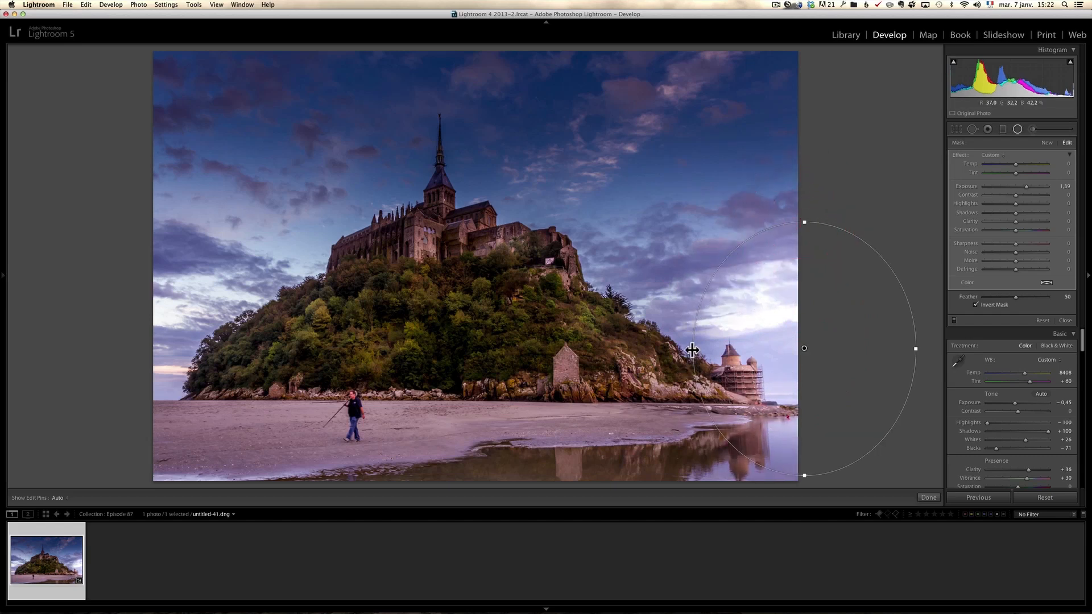
drag(693, 348, 609, 353)
drag(1015, 297, 1062, 306)
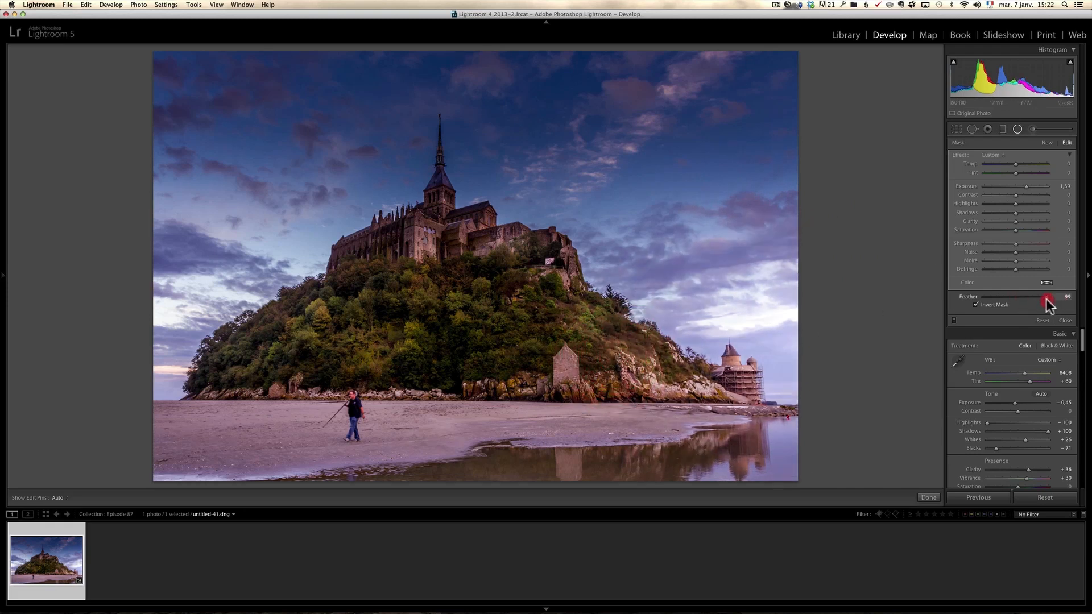
- Warm the radial filter with Temp 27 and Tint 73, compare it with the effect off, and close the filter
click(1028, 173)
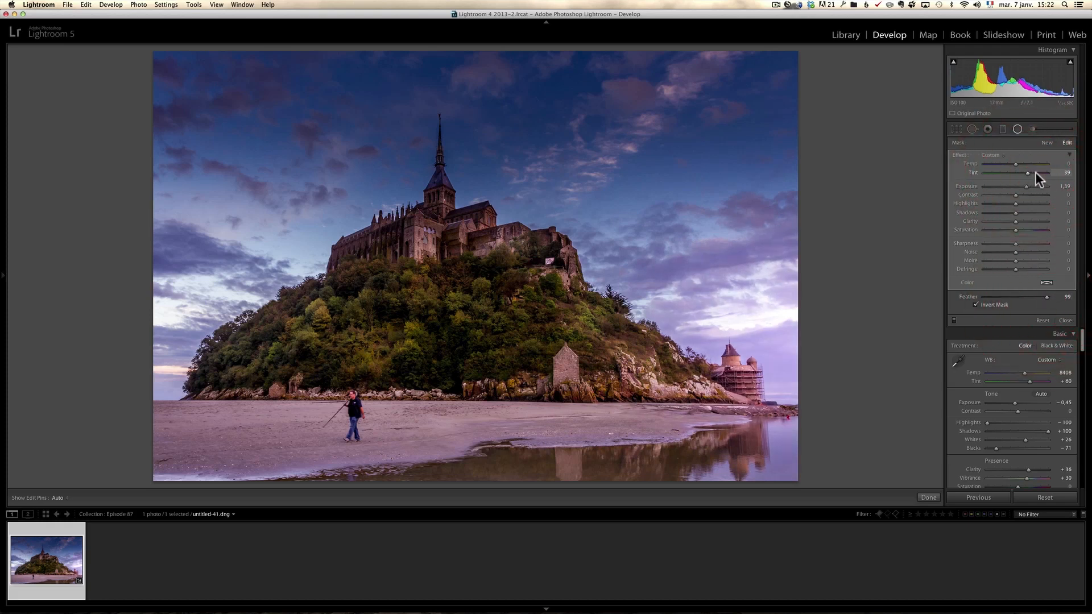
drag(1023, 164, 1038, 172)
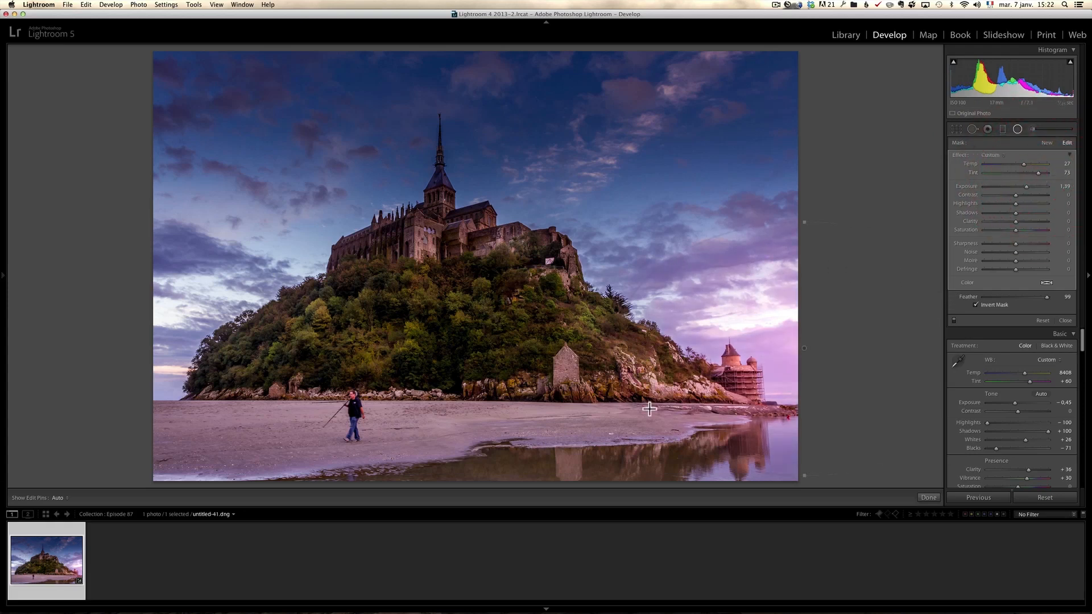
click(955, 321)
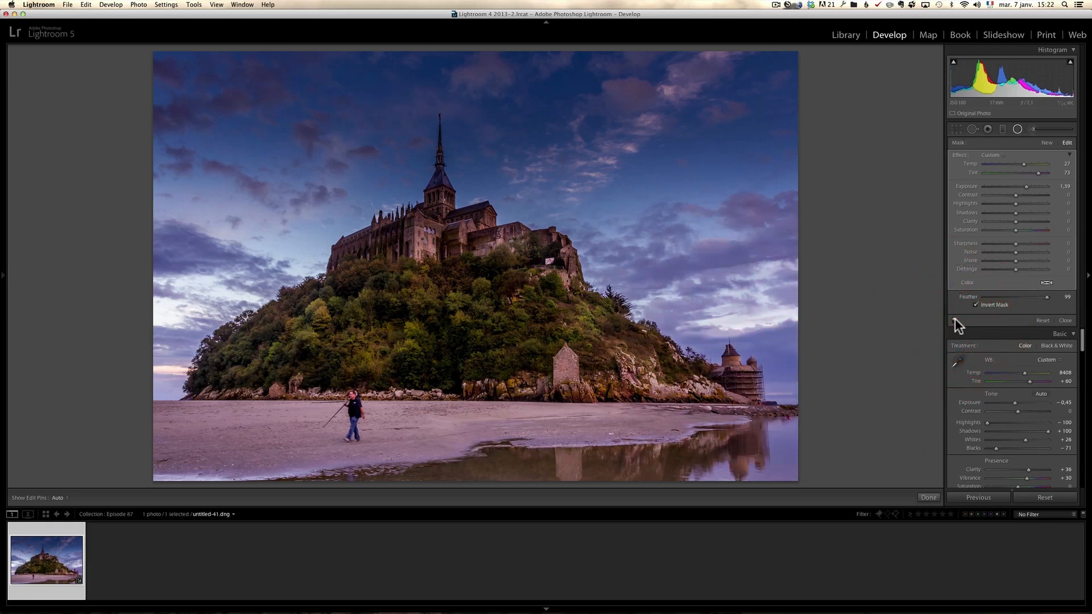
click(955, 321)
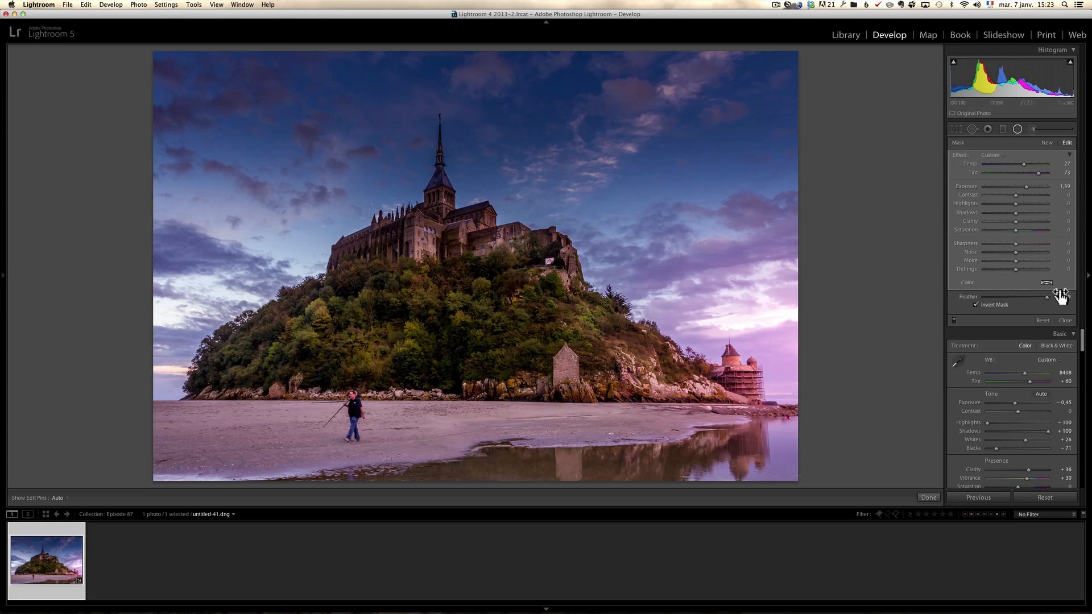
click(1064, 321)
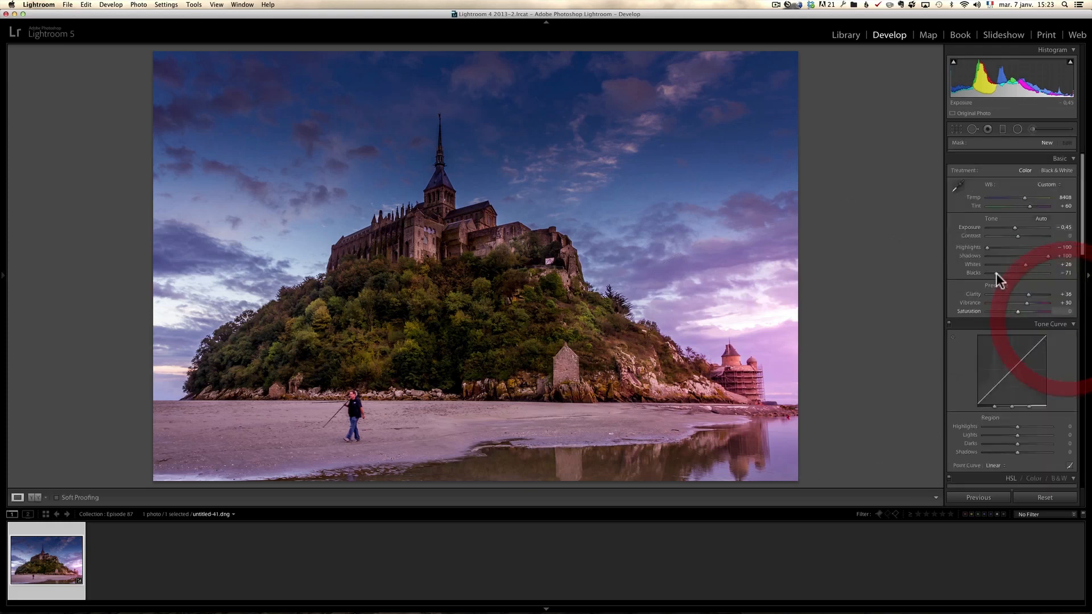
- Start a new brush adjustment at Exposure 1.12 and paint it over the abbey's walls and the base of its spire
click(1032, 129)
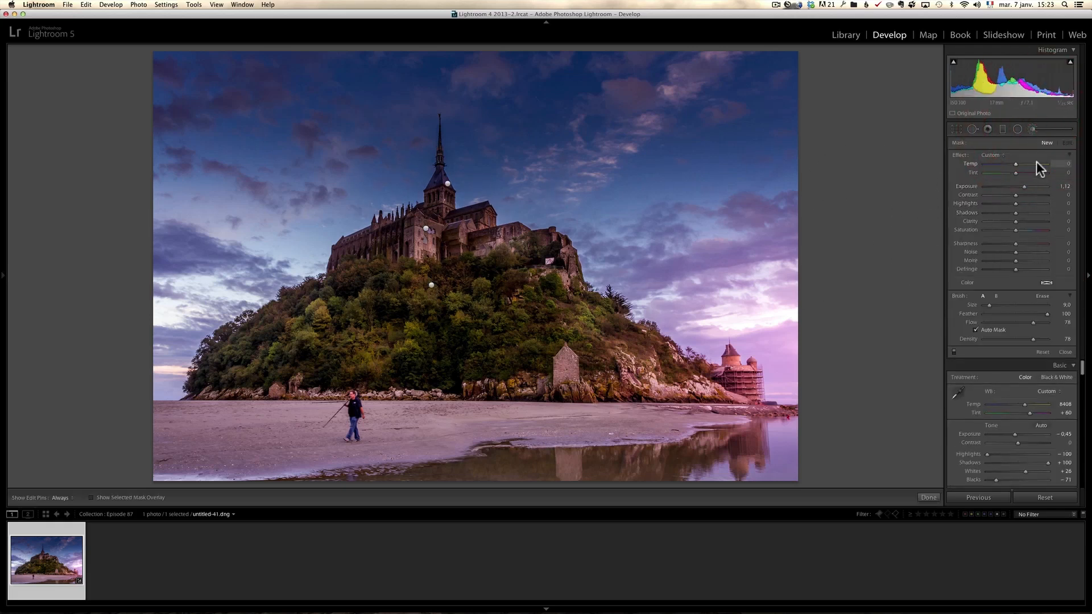
key(h)
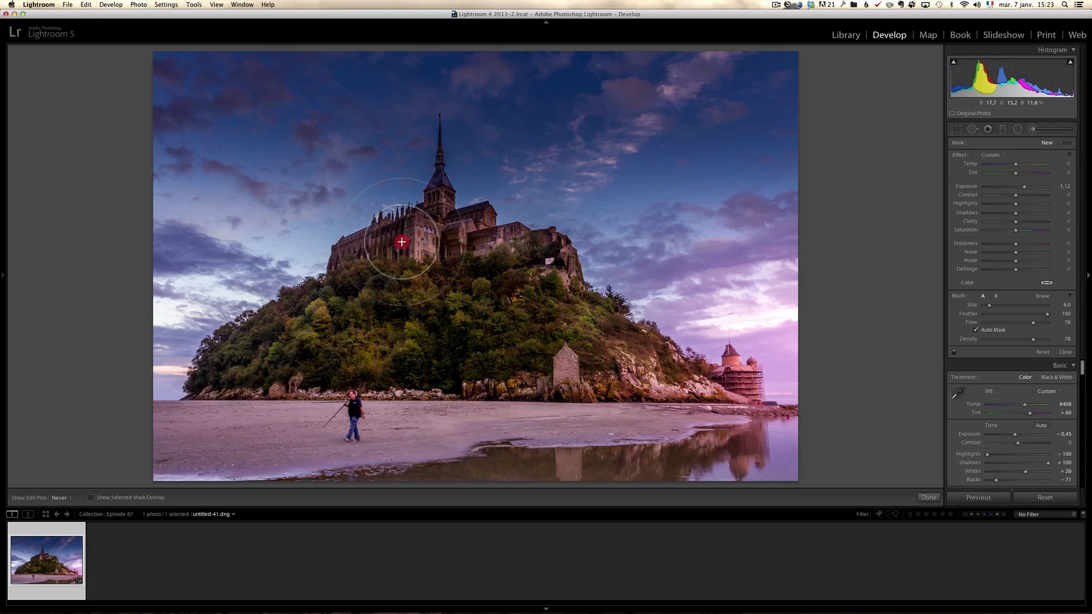
click(403, 244)
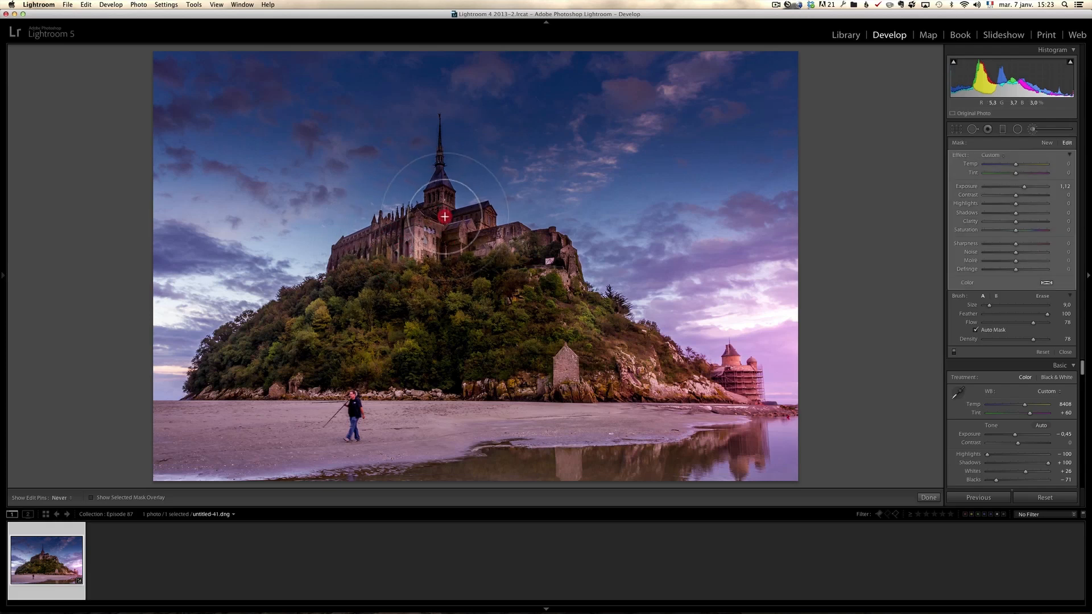
click(441, 206)
drag(487, 243, 475, 232)
key(h)
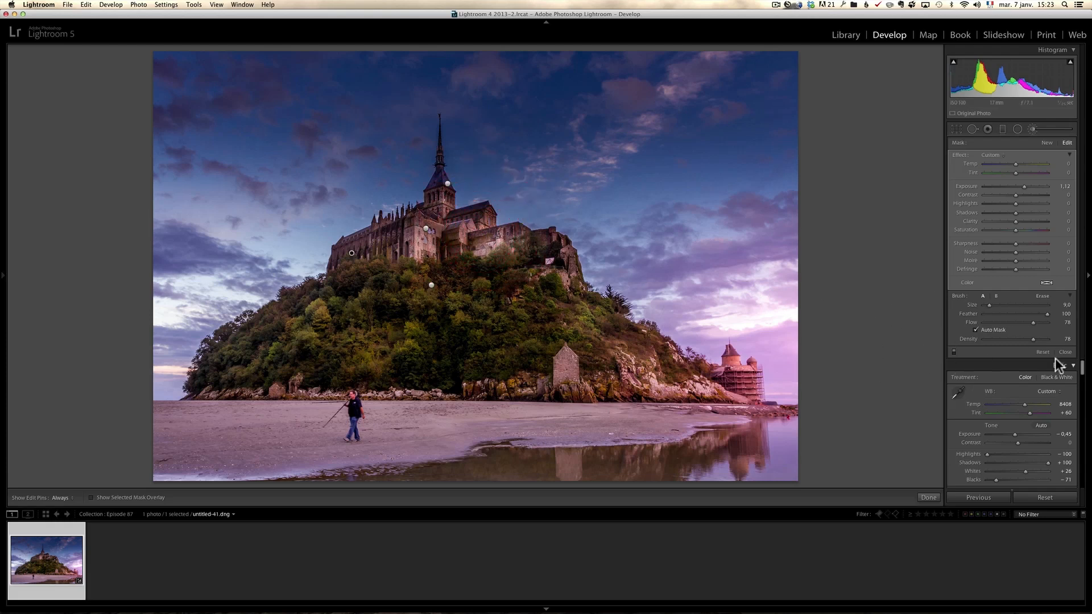
- Turn off Auto Mask and brush the brightening over the abbey's right side, the left trees and the right slope around the small chapel
click(985, 329)
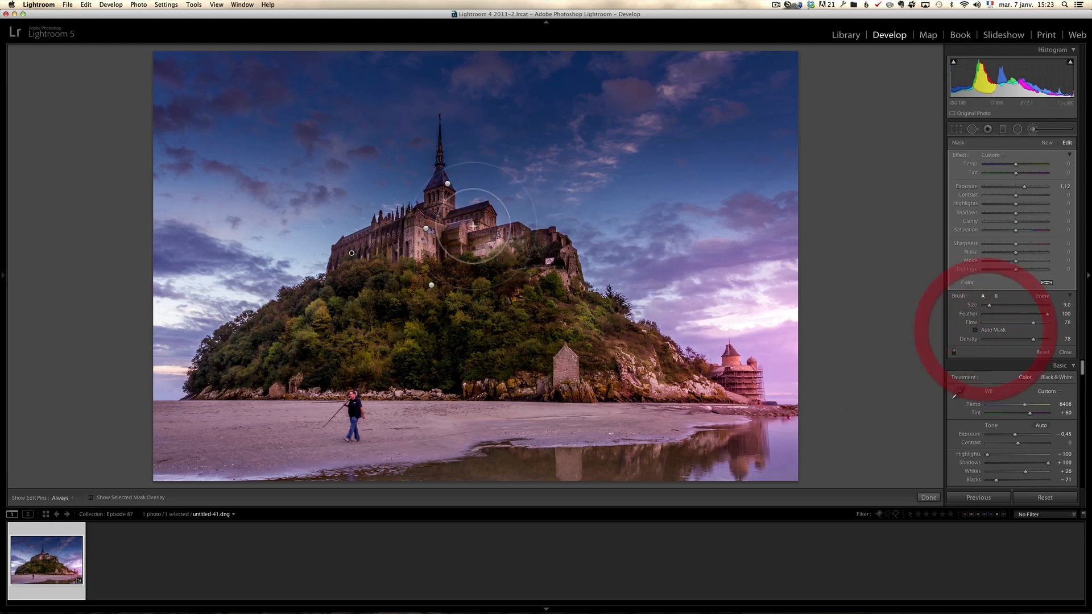
drag(469, 238, 470, 239)
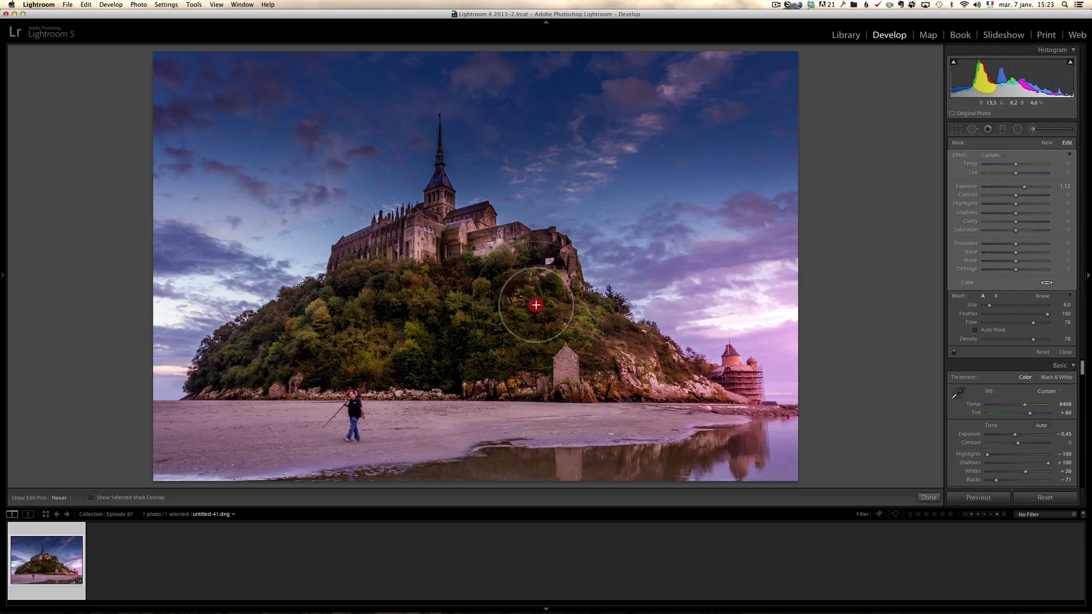
mouse_move(538, 287)
mouse_down()
mouse_move(599, 353)
mouse_move(592, 344)
mouse_up()
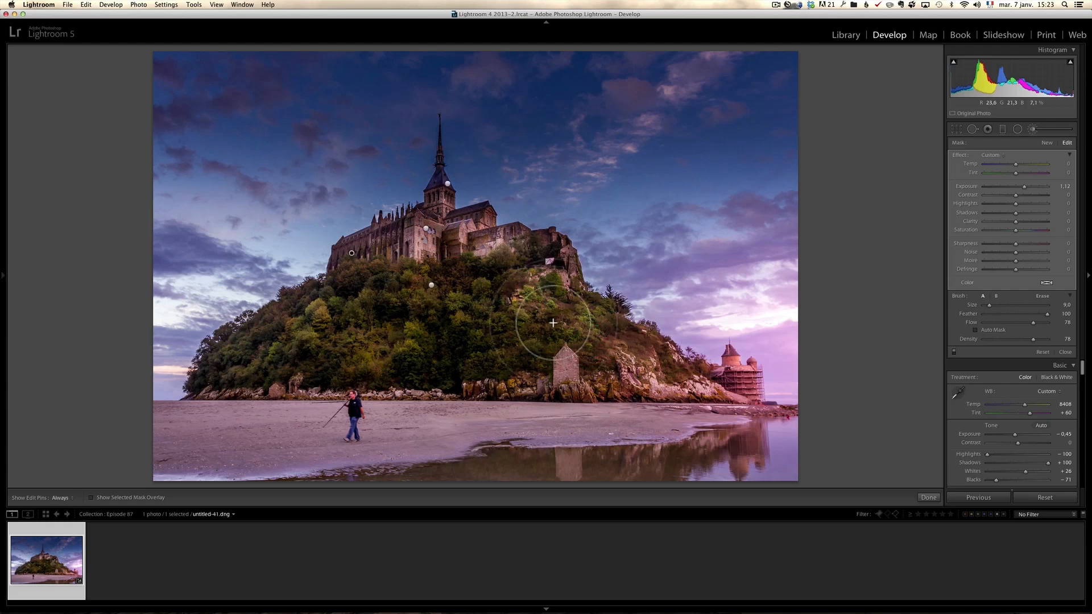
scroll(364, 318, up, 3)
mouse_move(338, 318)
mouse_down()
mouse_move(398, 348)
mouse_move(368, 340)
mouse_move(381, 335)
mouse_up()
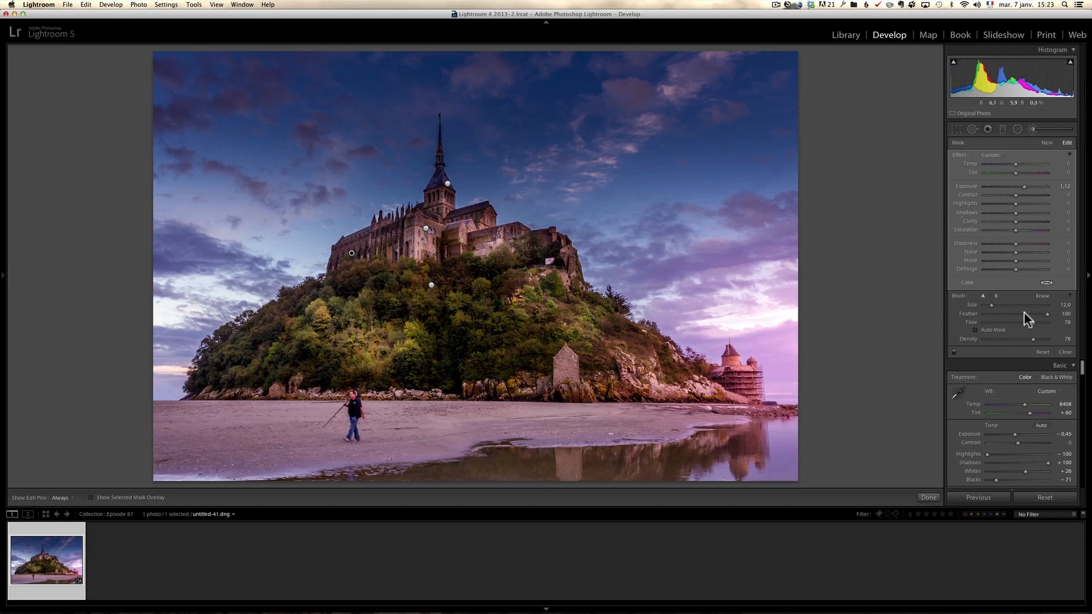
mouse_move(546, 350)
mouse_down()
mouse_move(622, 353)
mouse_move(599, 365)
mouse_move(624, 367)
mouse_up()
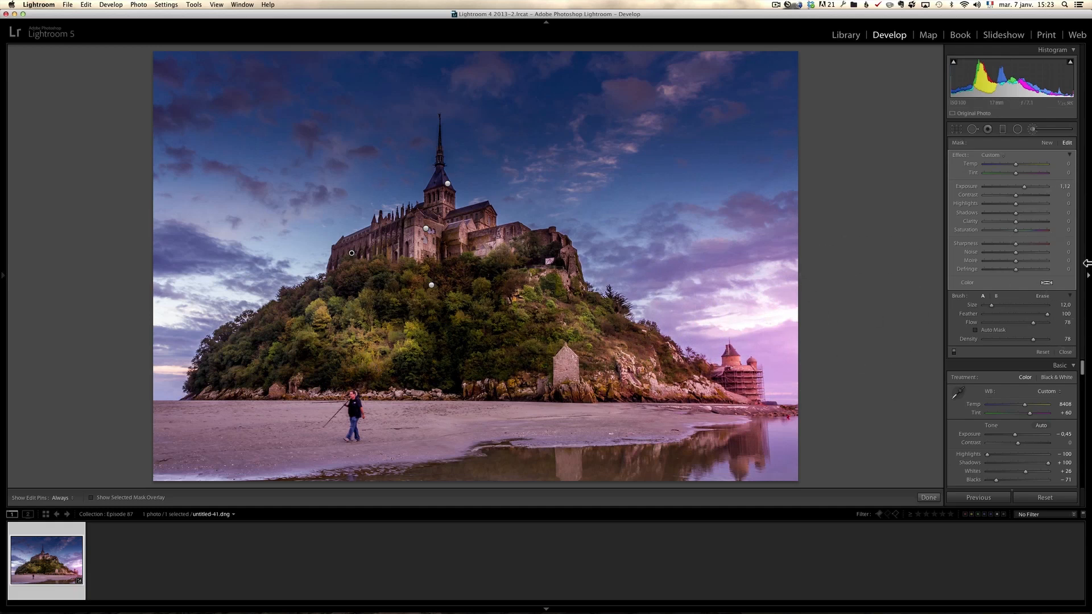
- Check the brush effect and its mask overlay, erase part of the brightening over the left trees, and close the brush
click(954, 352)
click(955, 352)
key(o)
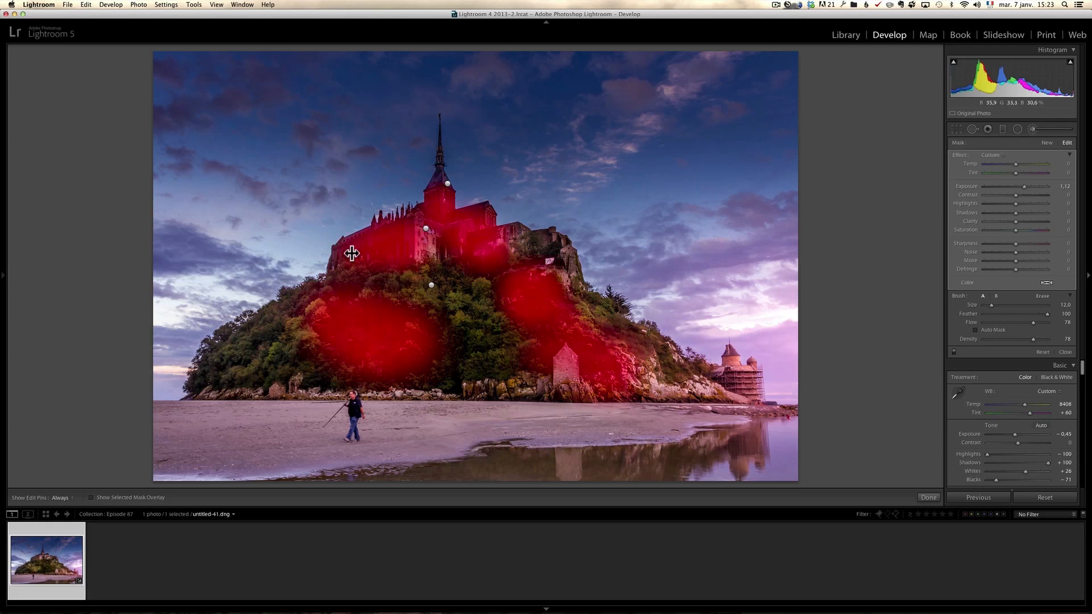
key(o)
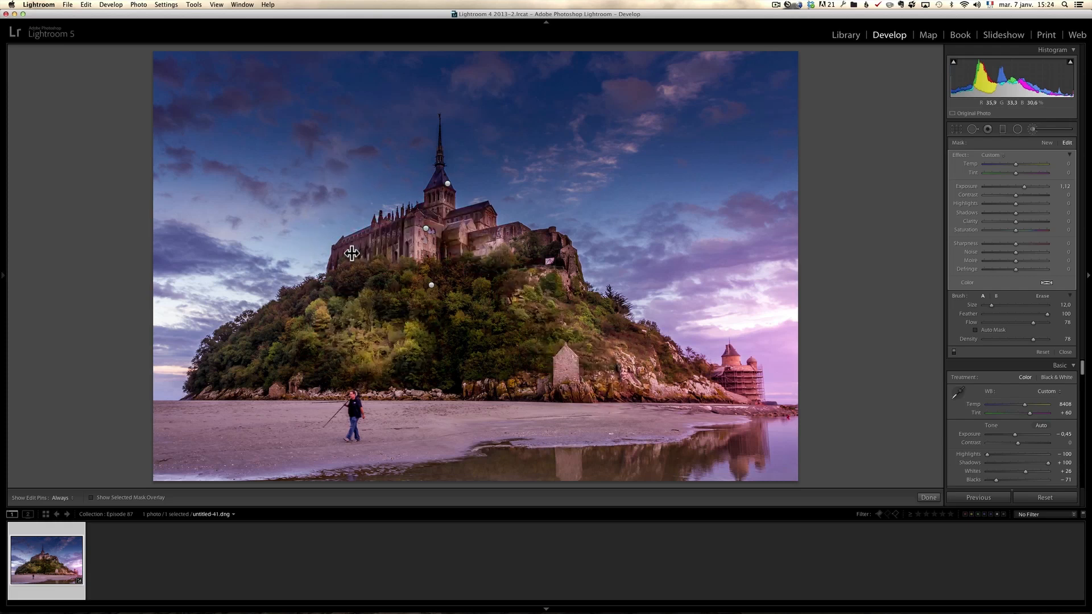
alt+click(362, 349)
mouse_move(361, 348)
alt+mouse_down()
mouse_move(395, 349)
mouse_move(374, 341)
mouse_move(376, 356)
mouse_move(393, 340)
mouse_move(321, 329)
mouse_move(334, 336)
mouse_move(348, 323)
mouse_move(344, 333)
mouse_move(391, 352)
mouse_move(417, 337)
mouse_move(333, 320)
mouse_move(397, 334)
mouse_move(378, 337)
mouse_move(400, 344)
mouse_move(370, 332)
alt+mouse_up()
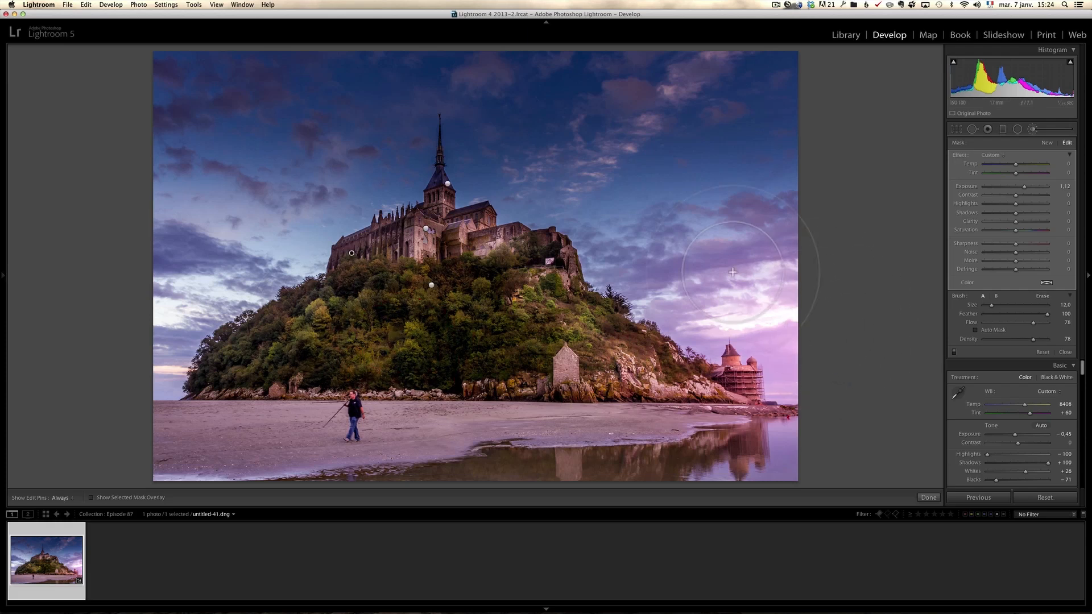
click(1064, 352)
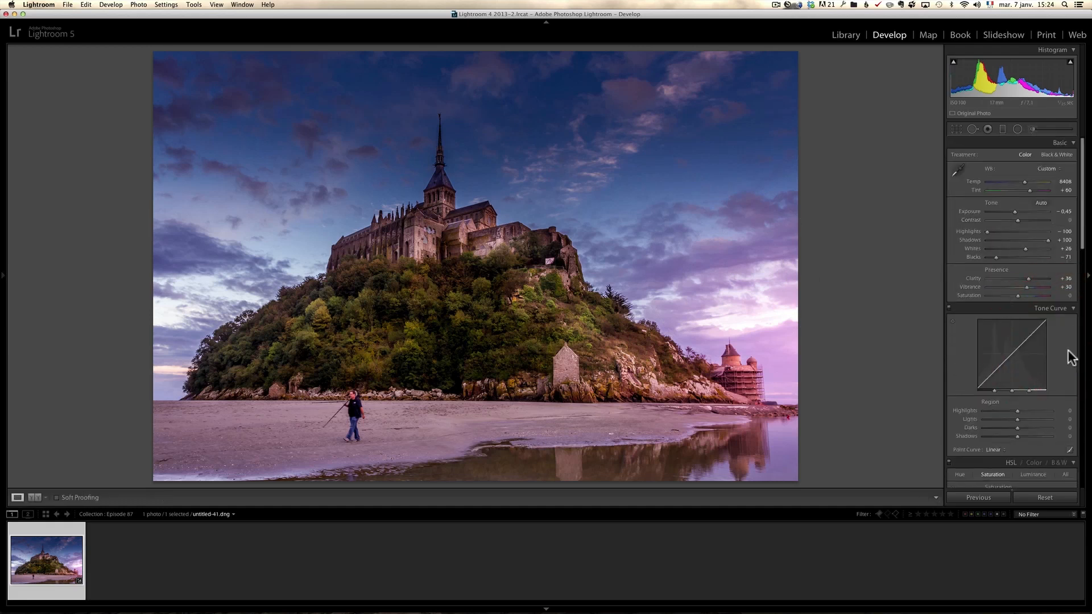
- Set the post-crop vignetting Amount to -15, the photo's Exposure to -0.25 and its Contrast to +12
scroll(1067, 334, down, 10)
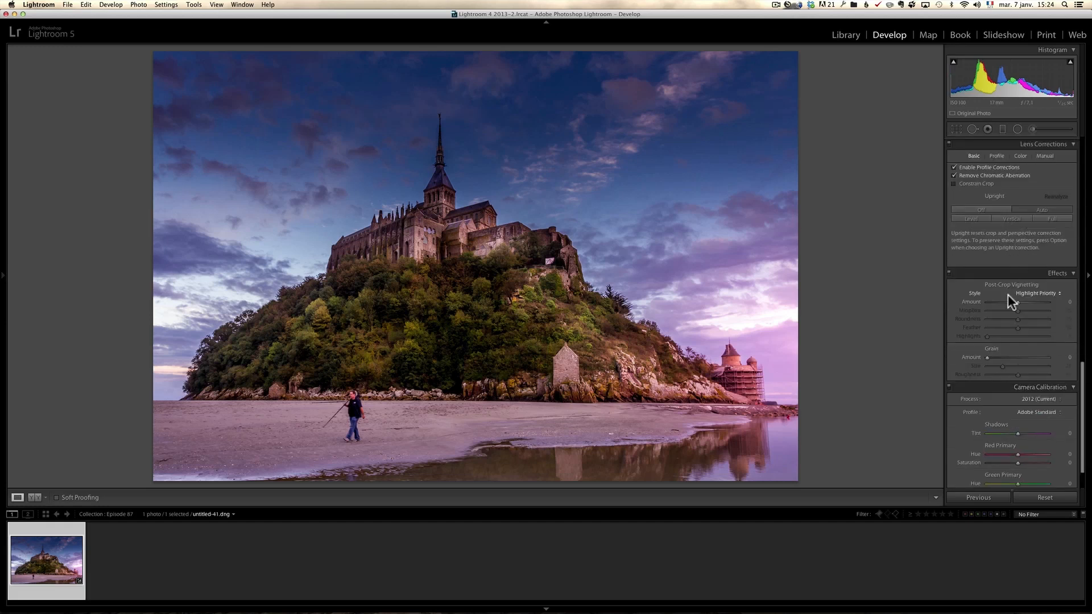
drag(1019, 303, 1013, 302)
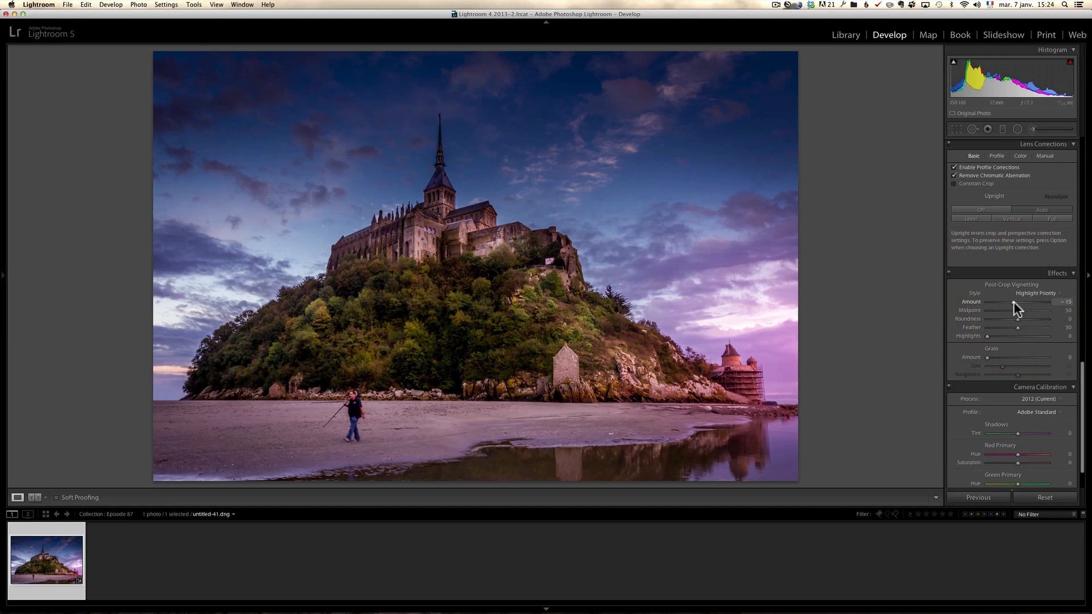
scroll(1039, 268, up, 10)
scroll(1038, 269, up, 5)
drag(1020, 223, 1018, 215)
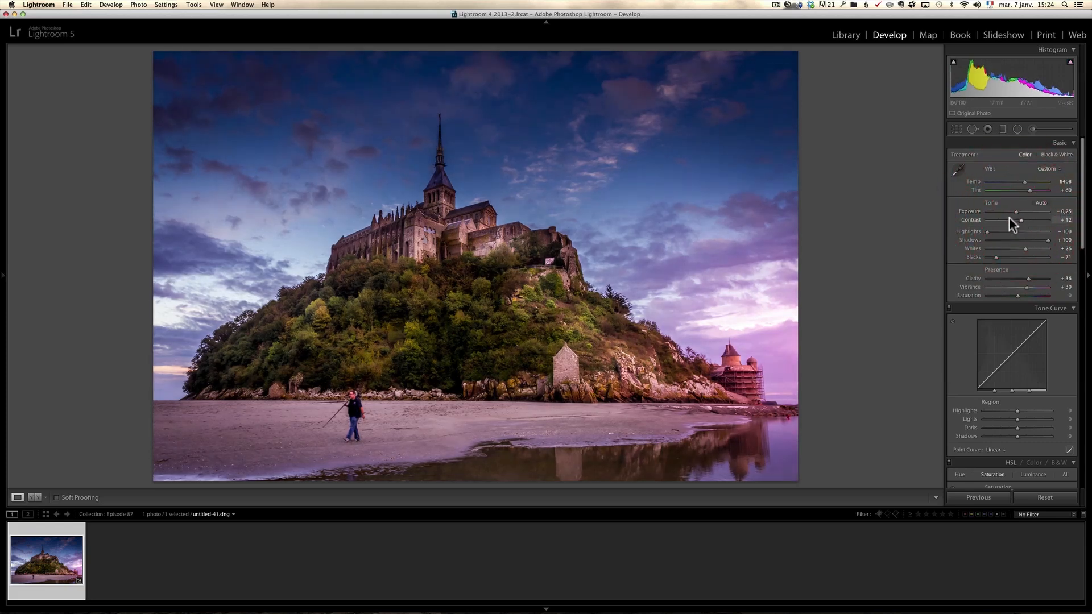
- Change the camera calibration profile to Camera Landscape and compare the whole photo before and after
drag(1081, 241, 1083, 488)
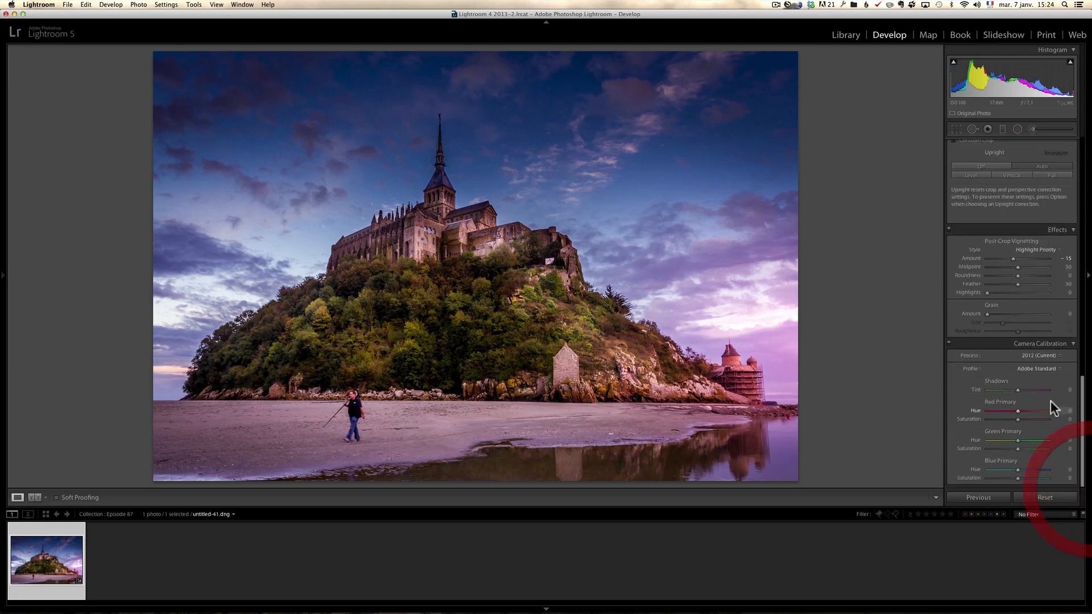
click(1052, 367)
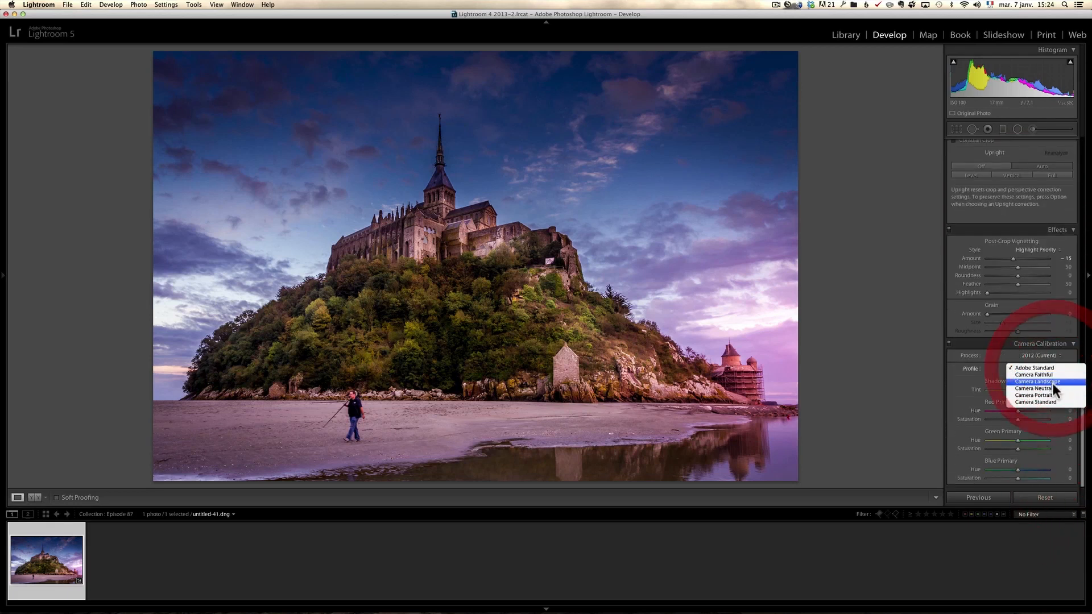
click(1058, 386)
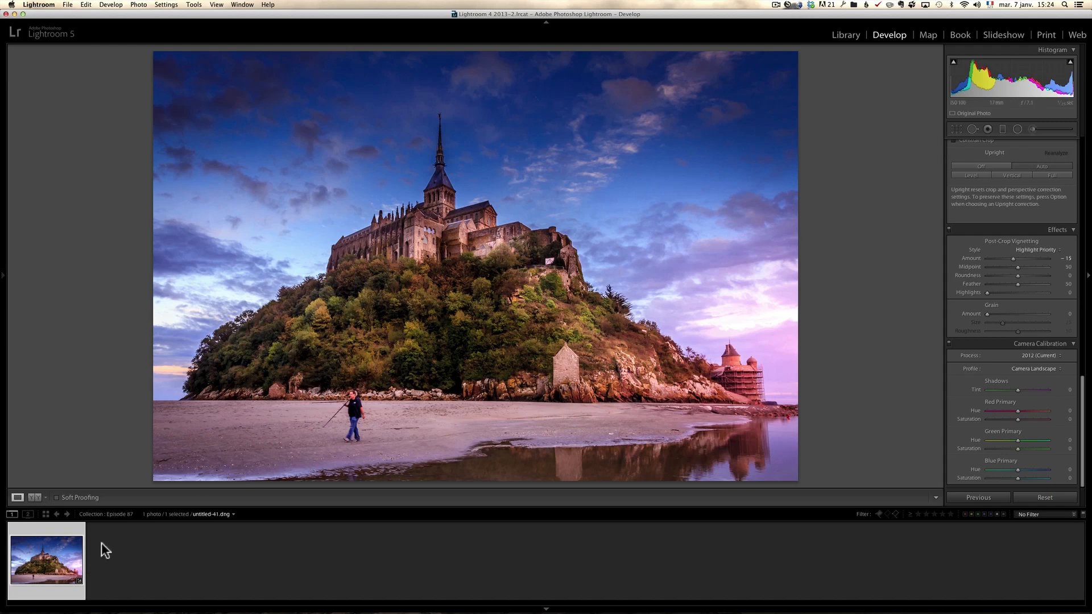
key(backslash)
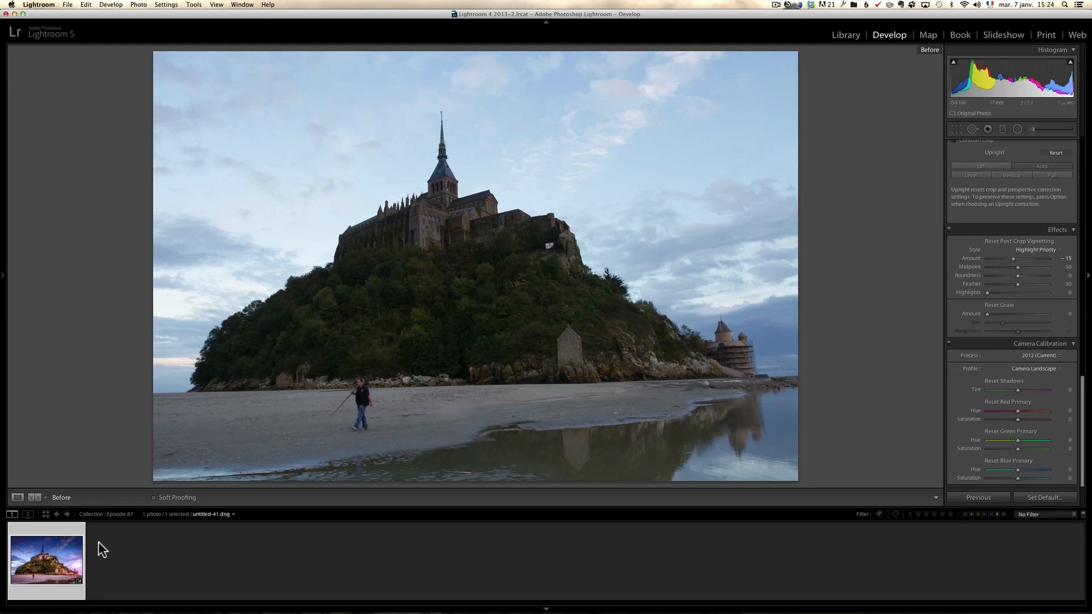
key(backslash)
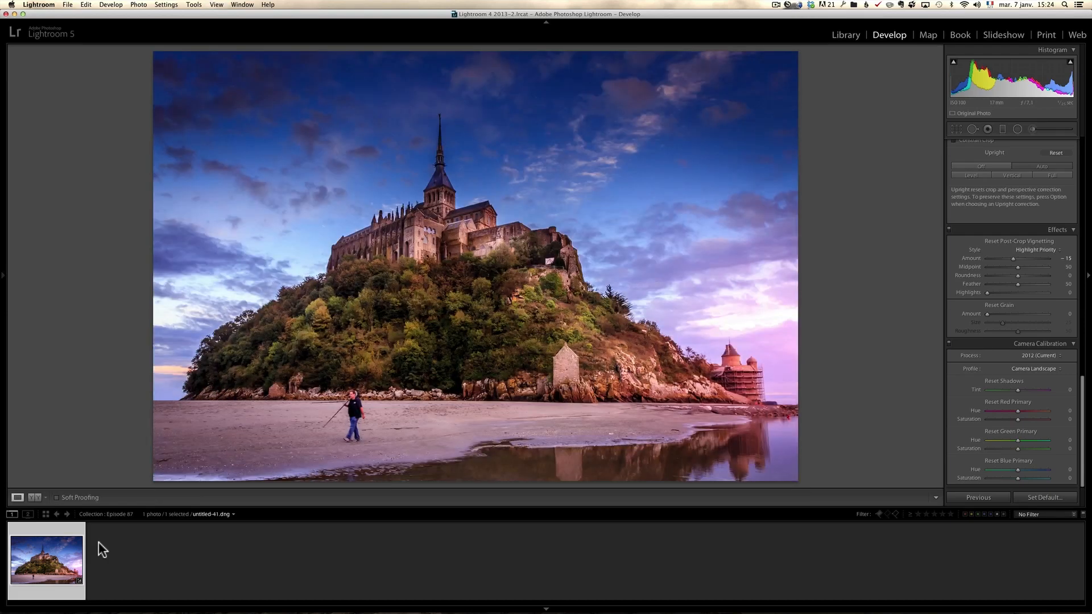
key(backslash)
key(backslash)
key(backslash)
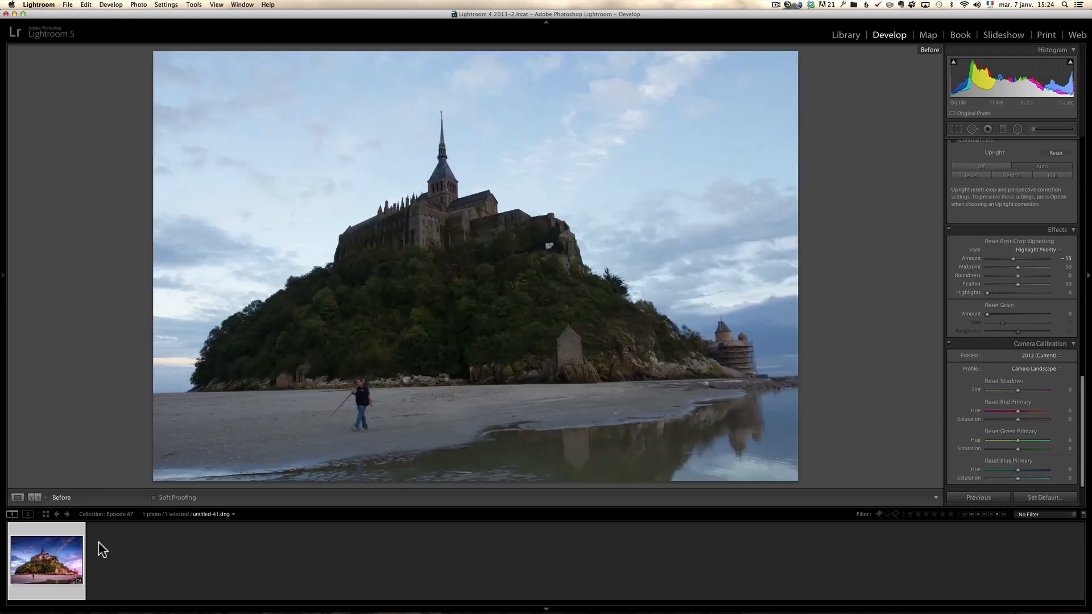
key(backslash)
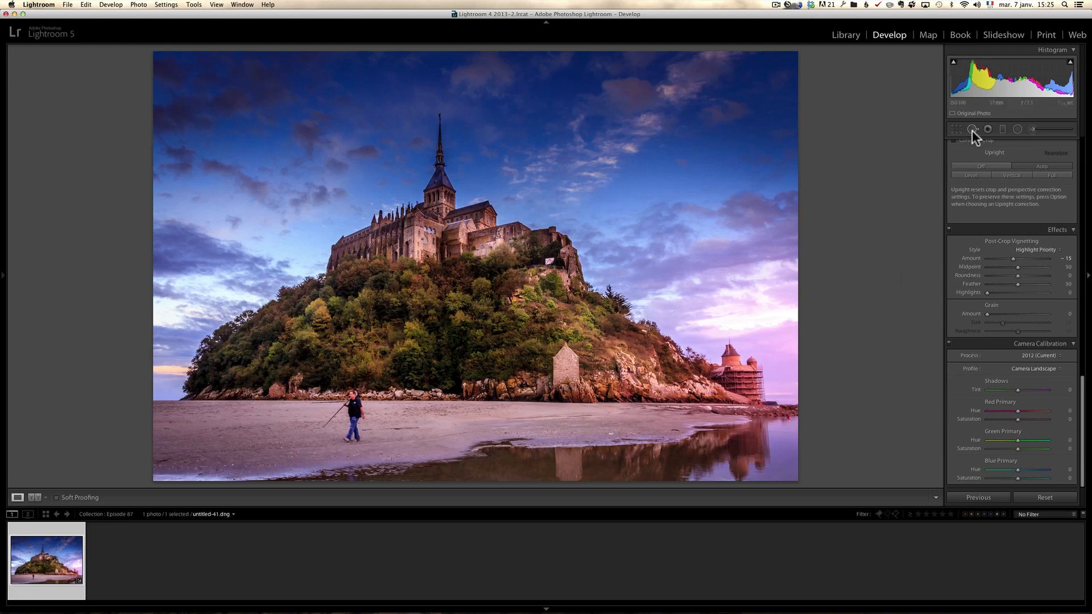
- Paint over the small scaffolded tower with the spot removal tool in Heal mode and move its source to the sky above
scroll(1032, 219, up, 15)
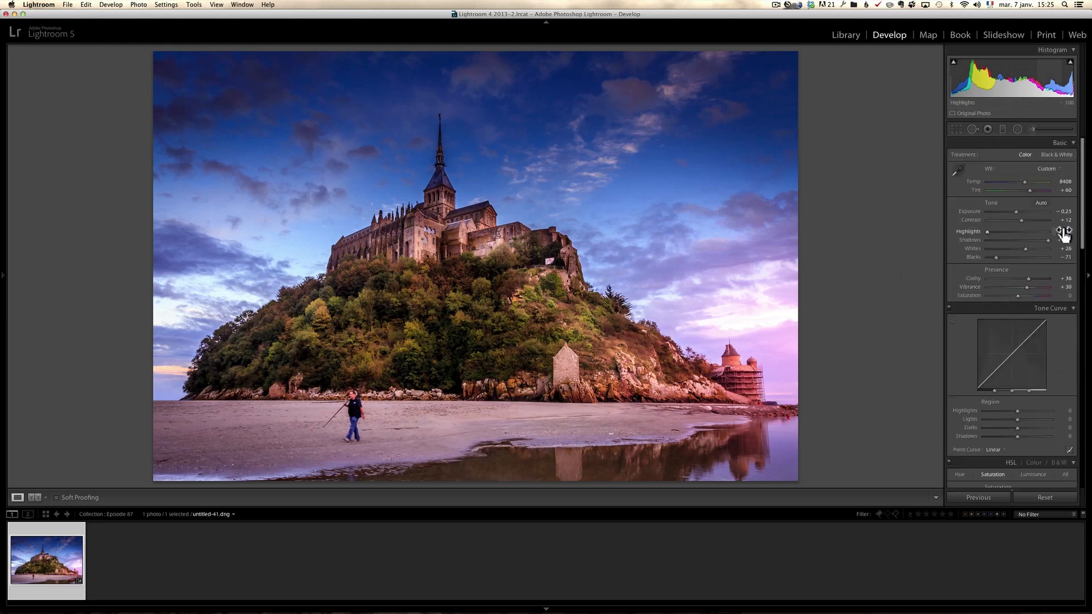
click(973, 129)
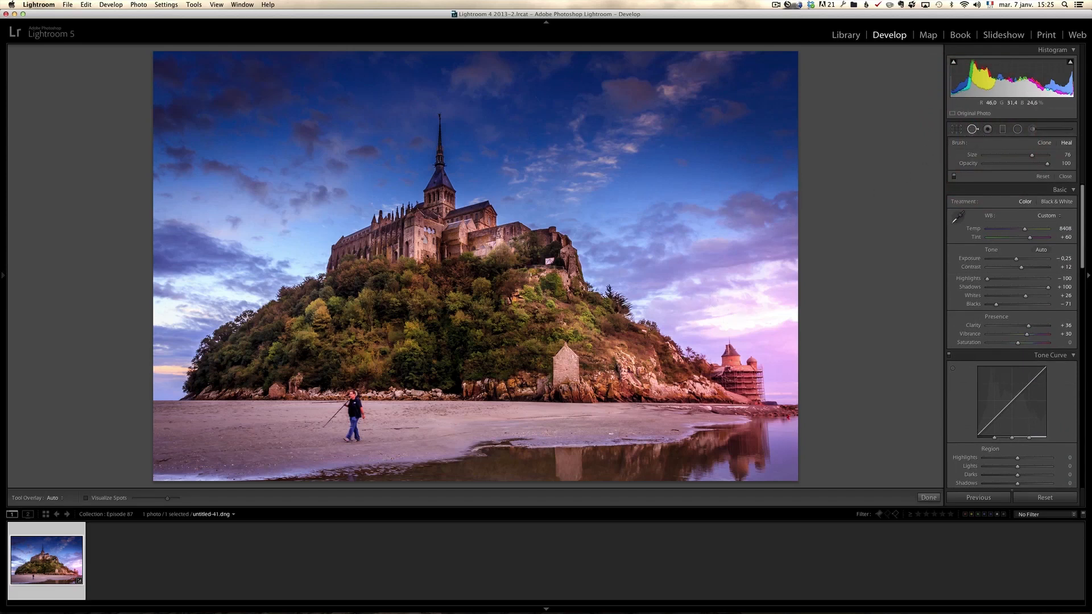
scroll(720, 355, up, 1)
mouse_move(721, 357)
mouse_down()
mouse_move(767, 395)
mouse_move(736, 349)
mouse_up()
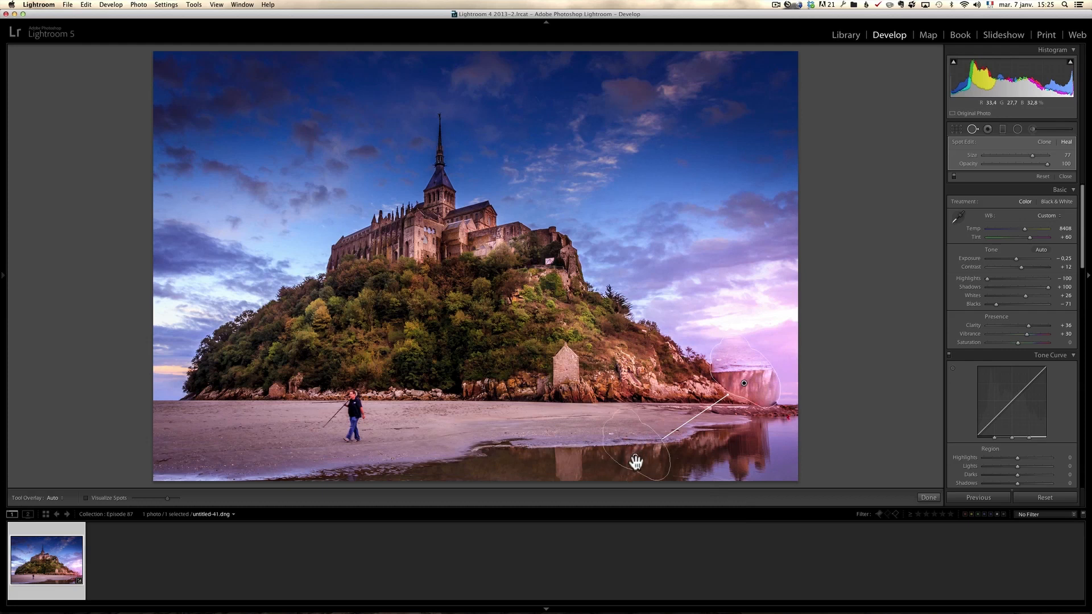
mouse_move(633, 455)
mouse_down()
mouse_move(680, 341)
mouse_move(728, 288)
mouse_up()
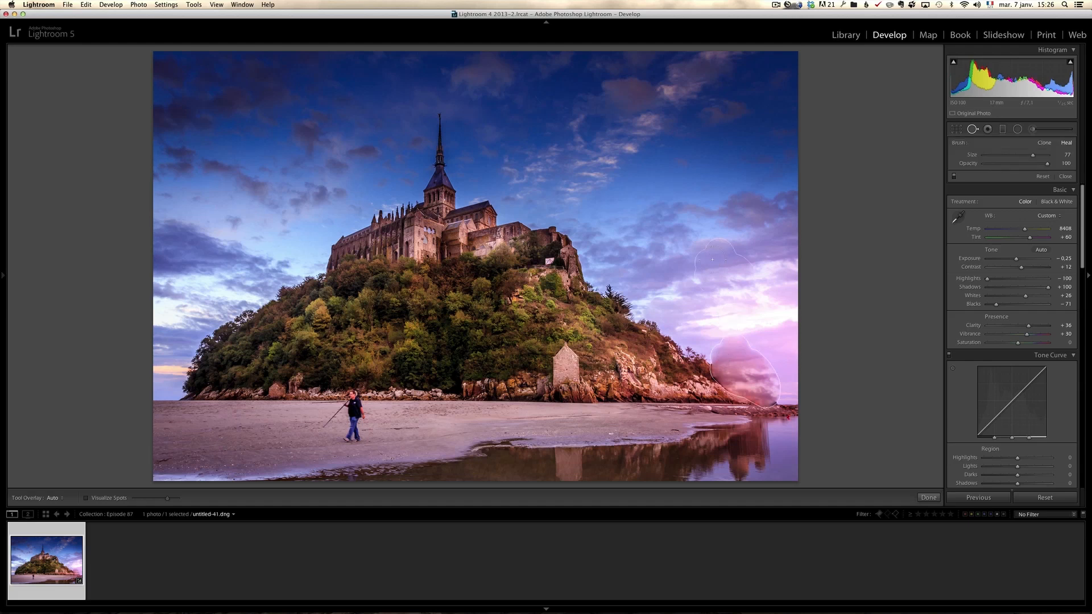
- Delete the heal spot over the tower and try healing away the man walking on the beach, inspecting the repaired sand up close
key(Delete)
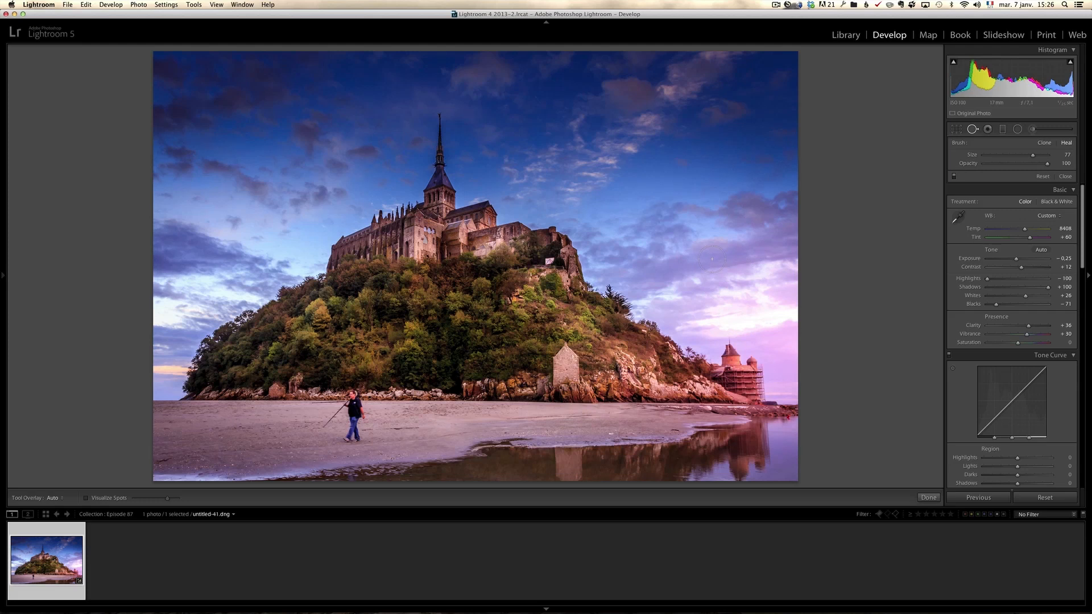
scroll(351, 405, down, 1)
mouse_move(328, 424)
mouse_down()
mouse_move(354, 393)
mouse_move(351, 437)
mouse_move(361, 416)
mouse_up()
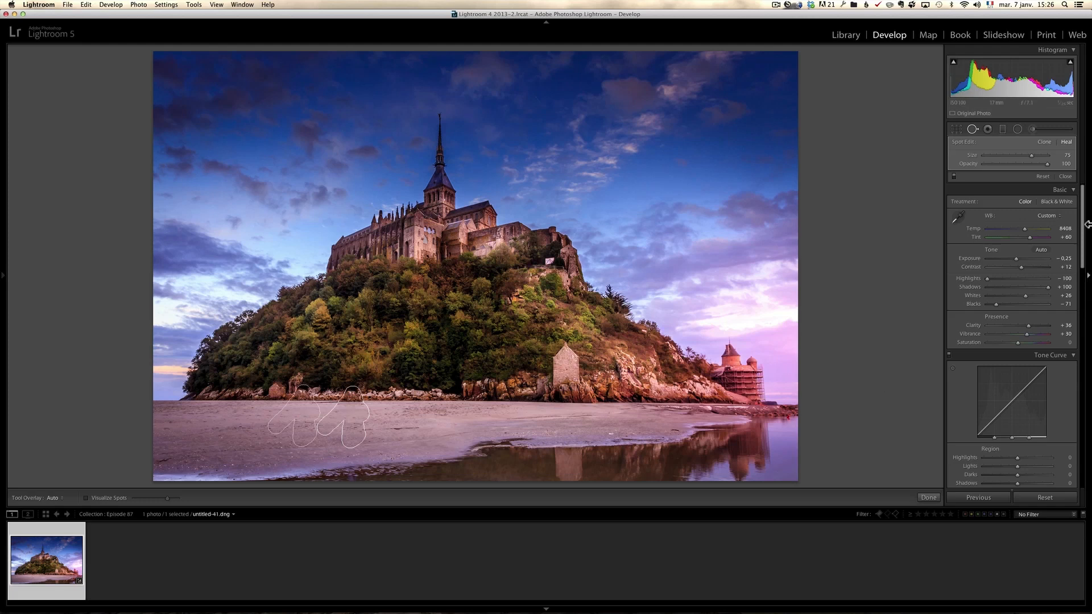
click(1063, 176)
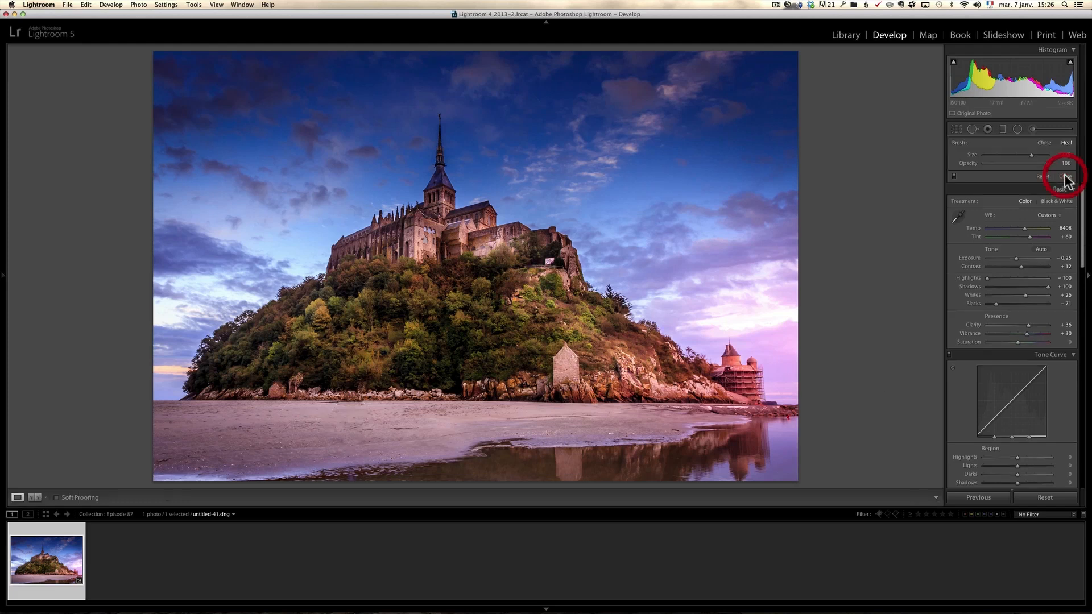
click(364, 442)
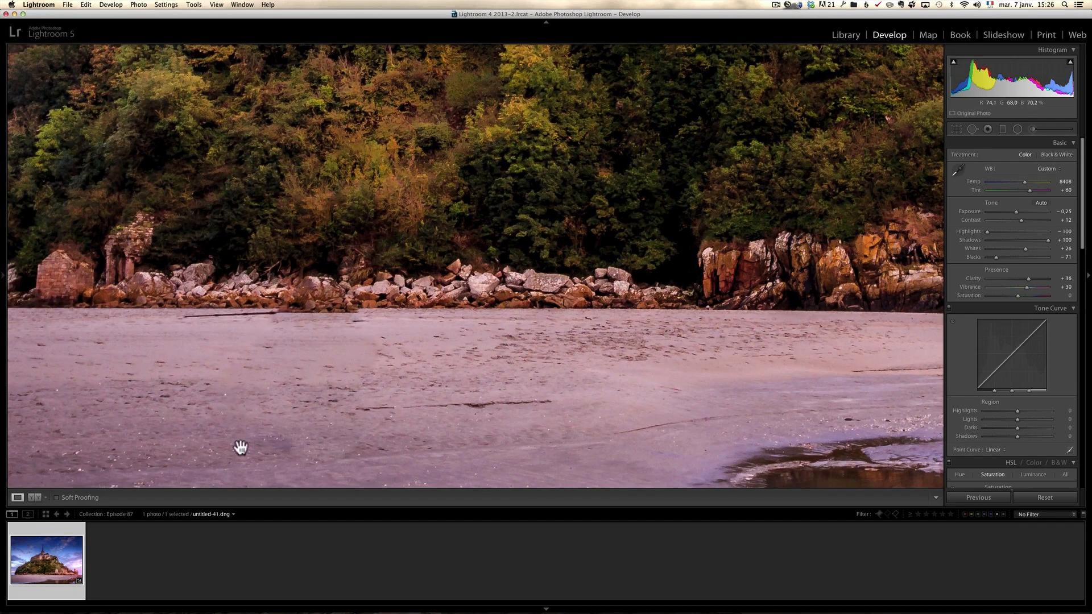
click(307, 328)
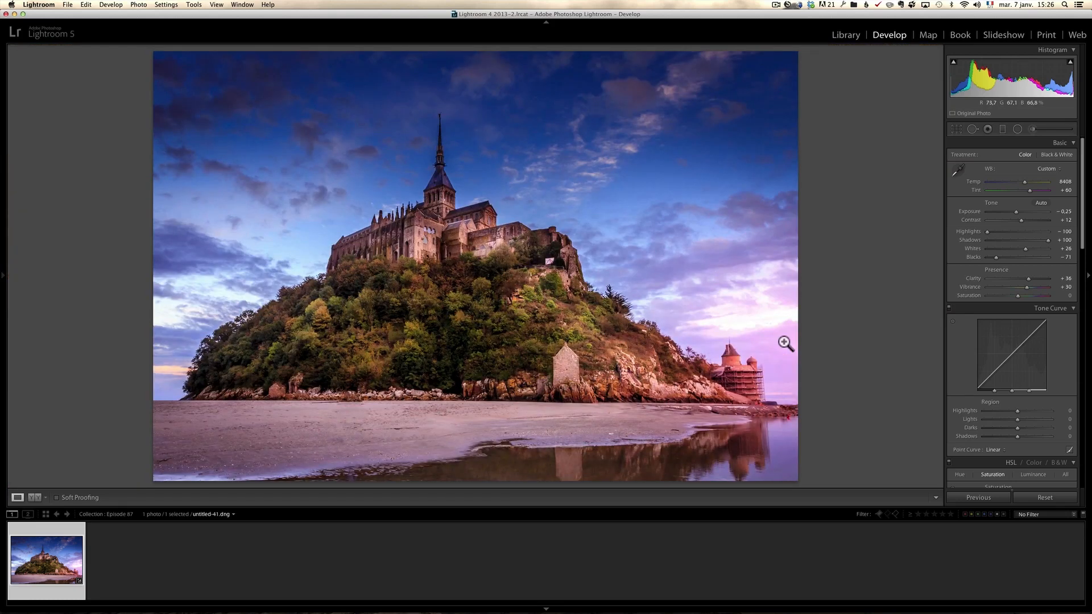
- Reopen the spot removal tool and delete the heal spot covering the walking man
click(972, 129)
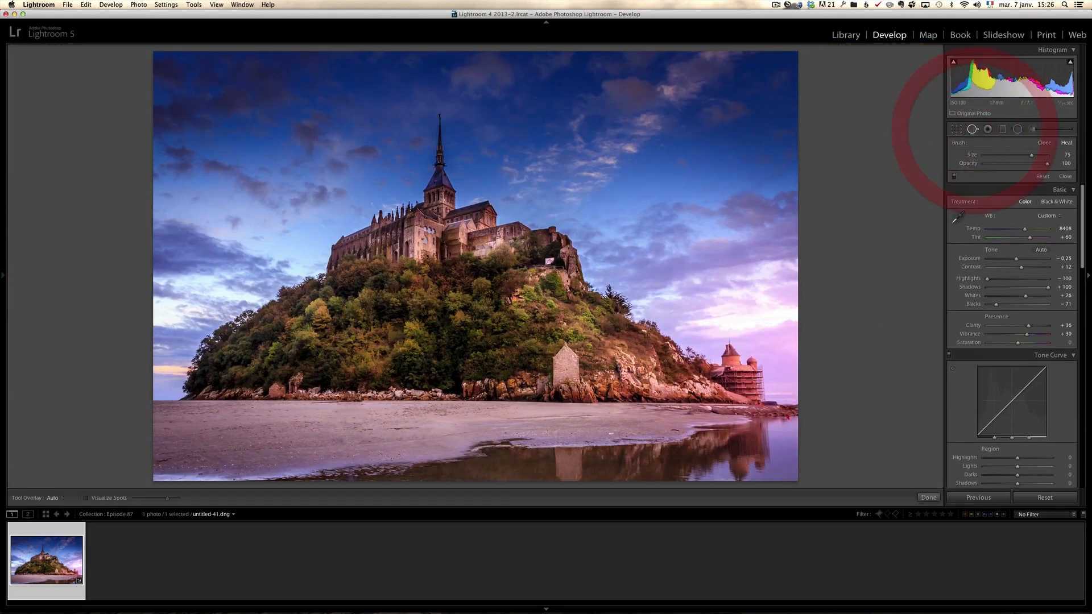
drag(341, 421, 351, 419)
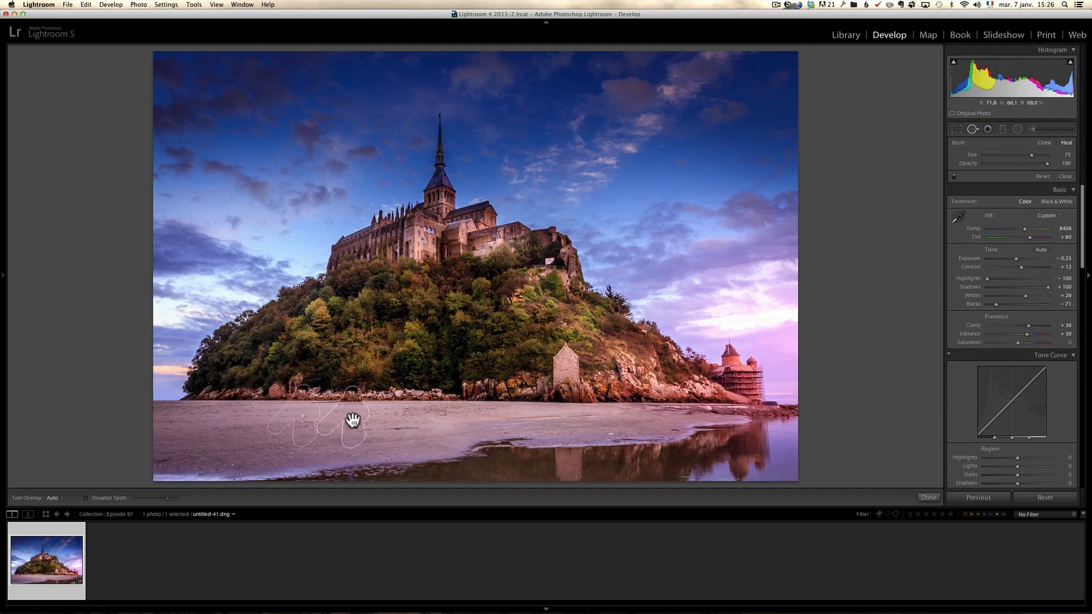
key(BackSpace)
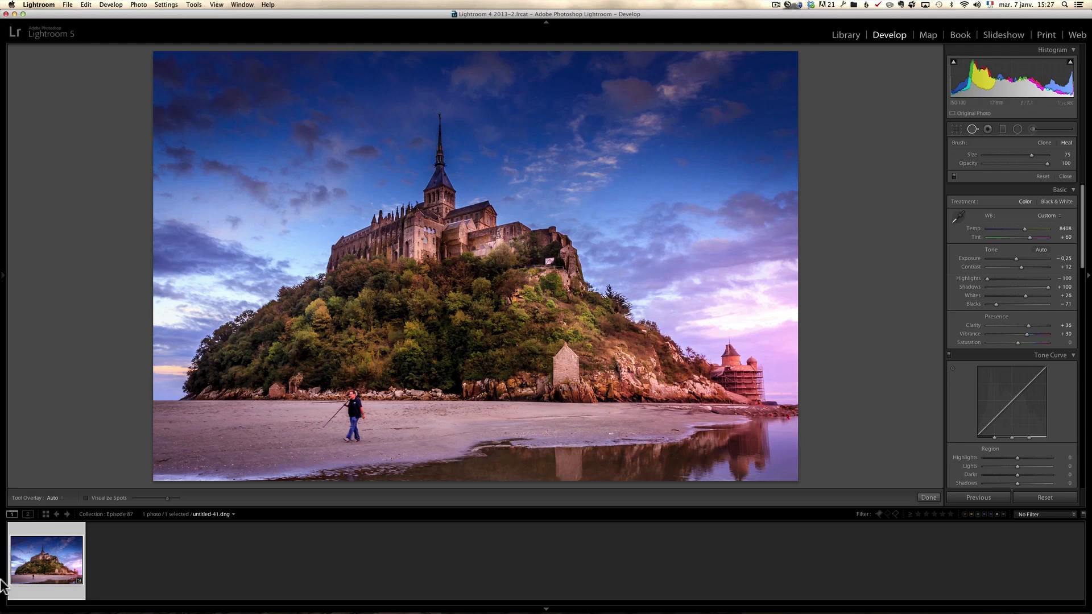
- Open the export settings for the photo and choose the Desktop as destination folder and ZIP as TIFF compression
right_click(45, 555)
mouse_move(57, 564)
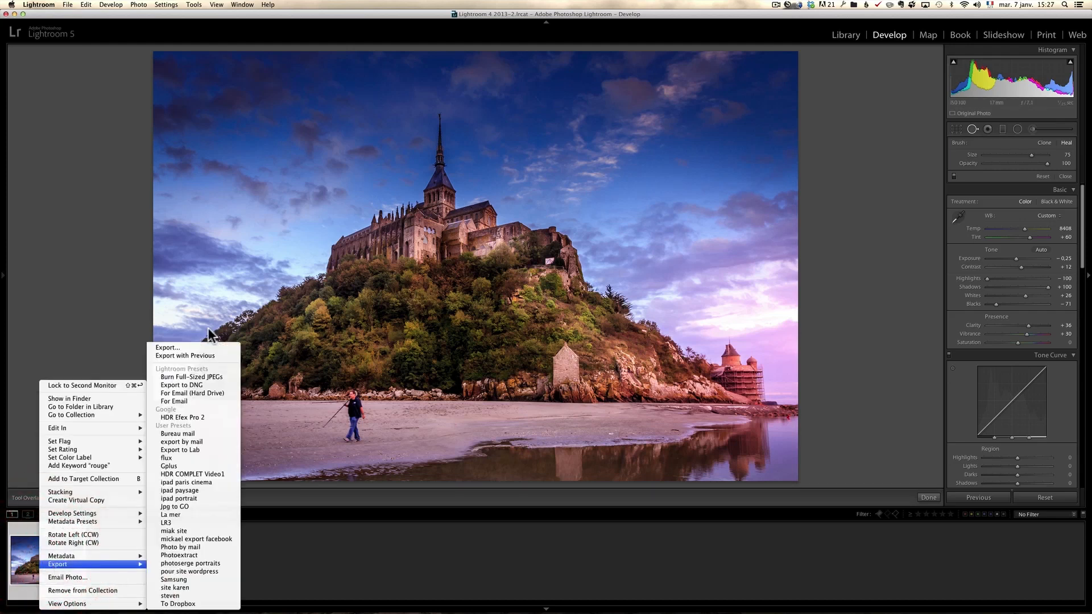
click(197, 347)
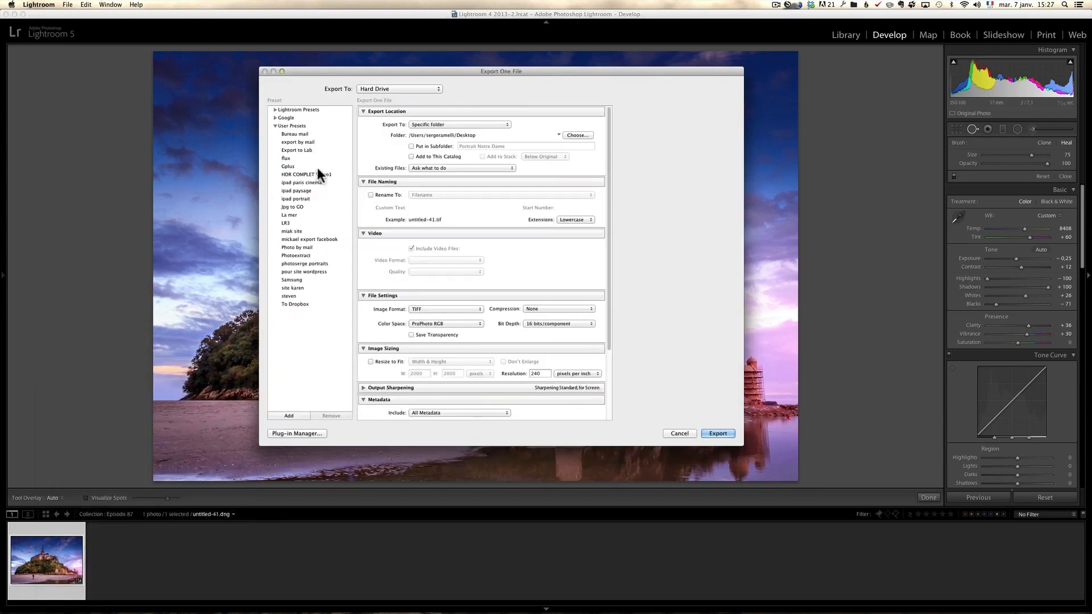
click(576, 135)
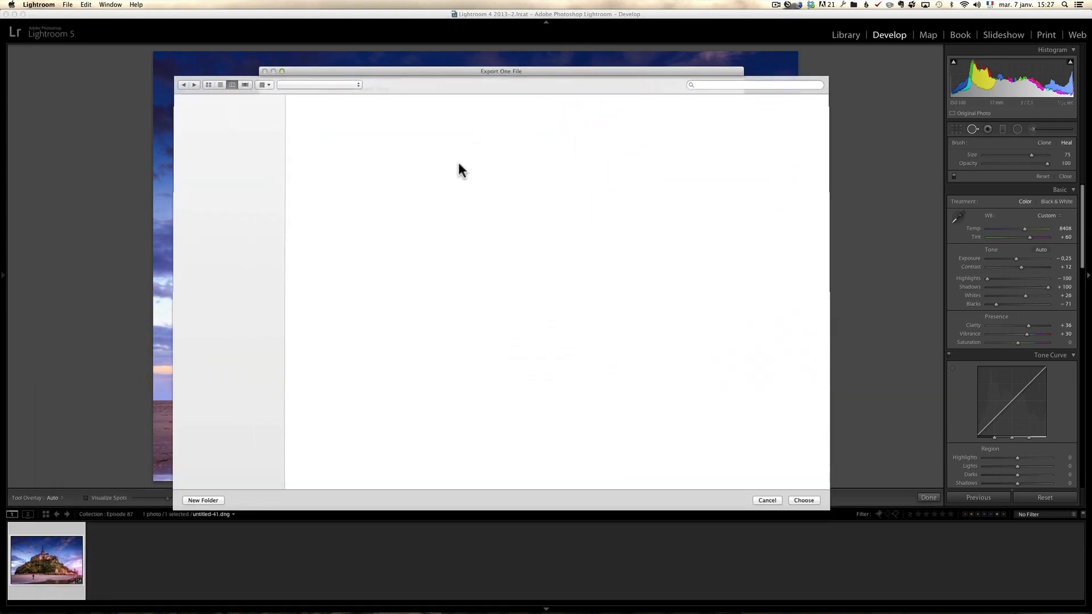
click(210, 170)
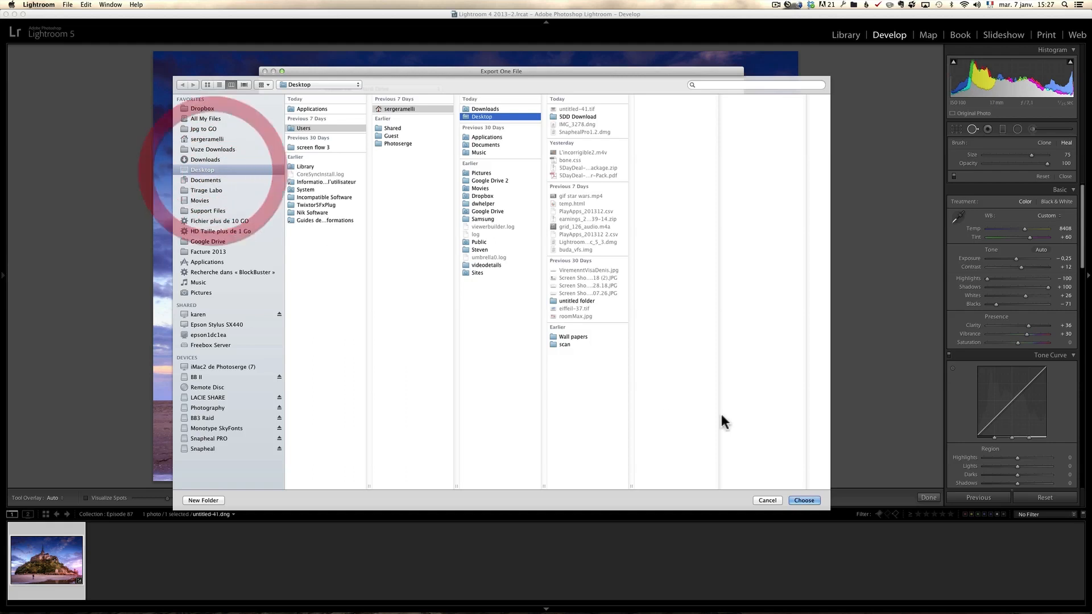
click(815, 498)
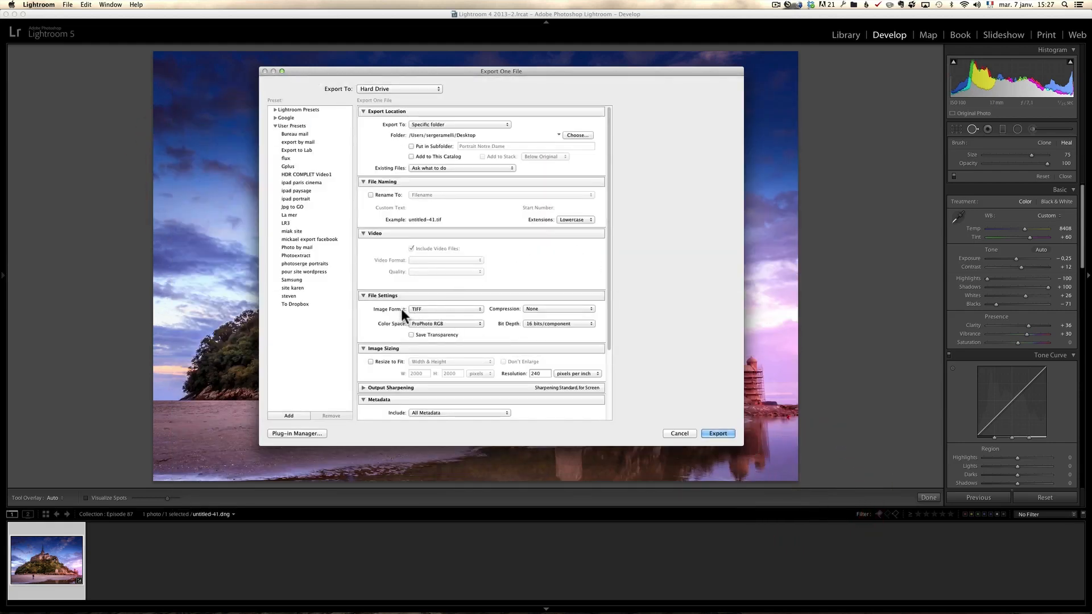
click(541, 309)
click(542, 316)
- Rename the exported file with the custom name MontSainMichel and run the export
click(390, 196)
click(424, 196)
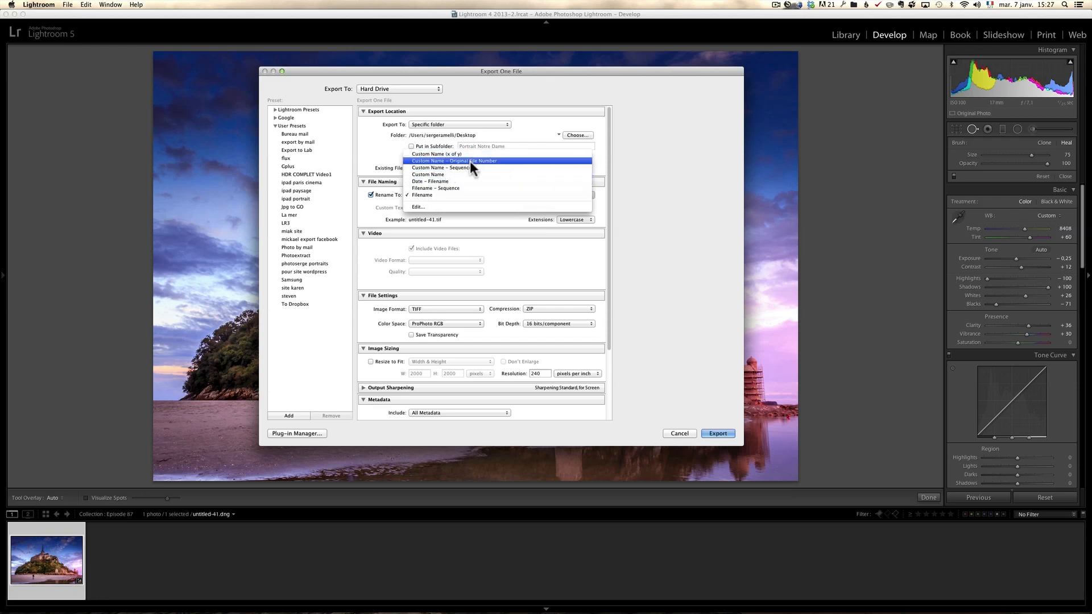
click(459, 174)
click(433, 208)
text(ont)
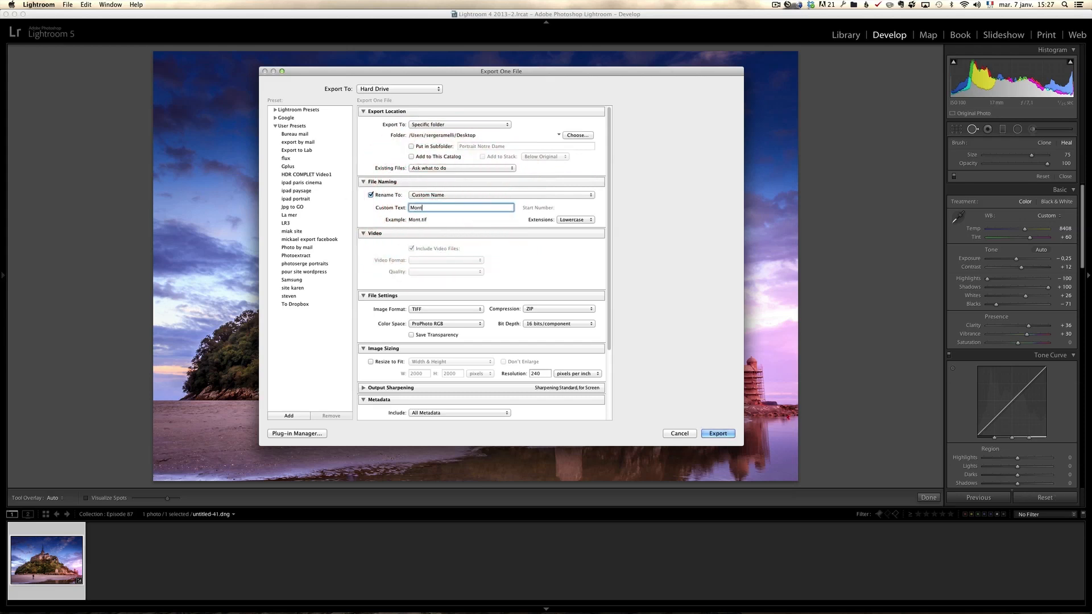
text(SainMichel)
click(710, 435)
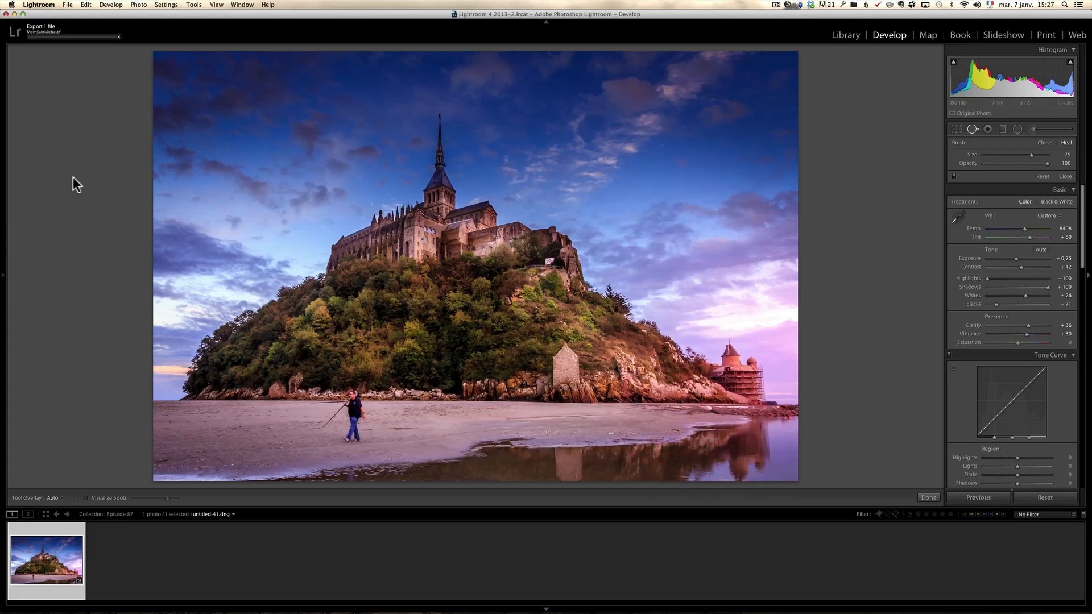
- Switch to Snapheal and load MontSainMichel.tif from the Desktop
key(super+Tab)
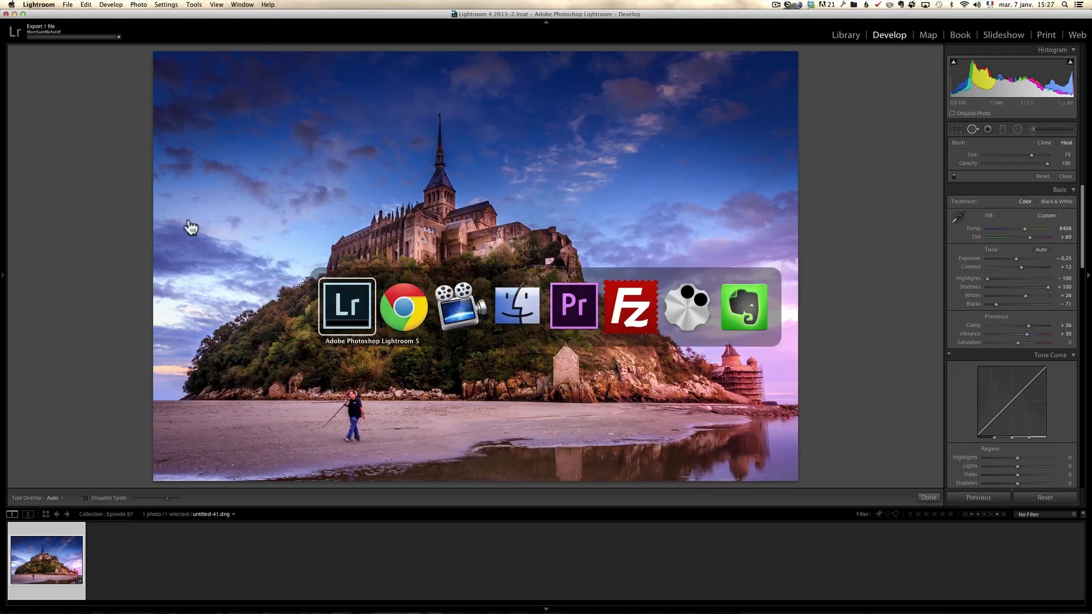
key(super+space)
text(snap)
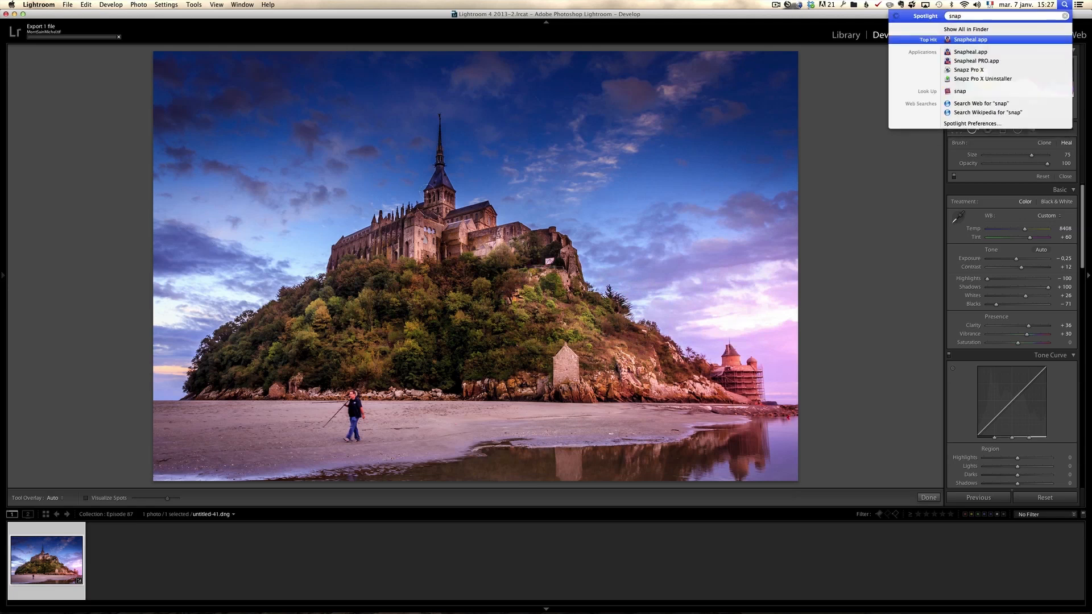
key(Return)
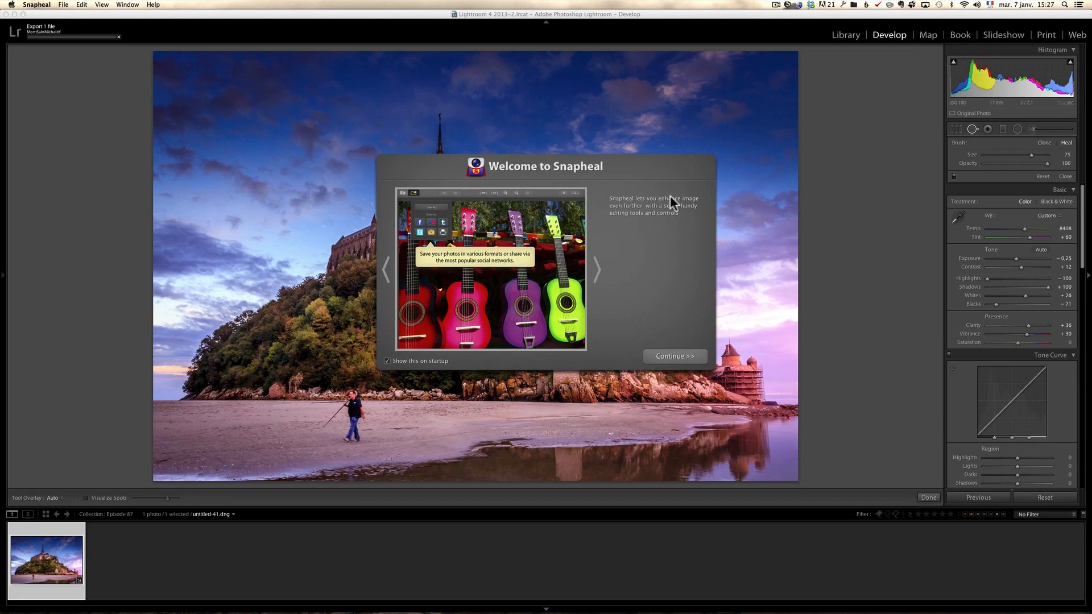
click(681, 357)
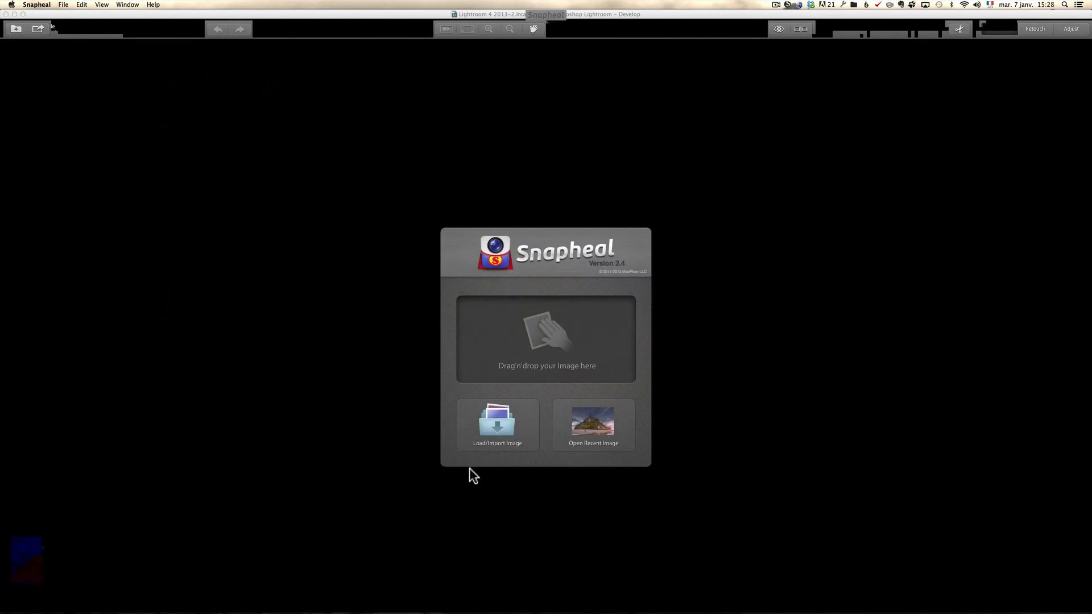
click(496, 425)
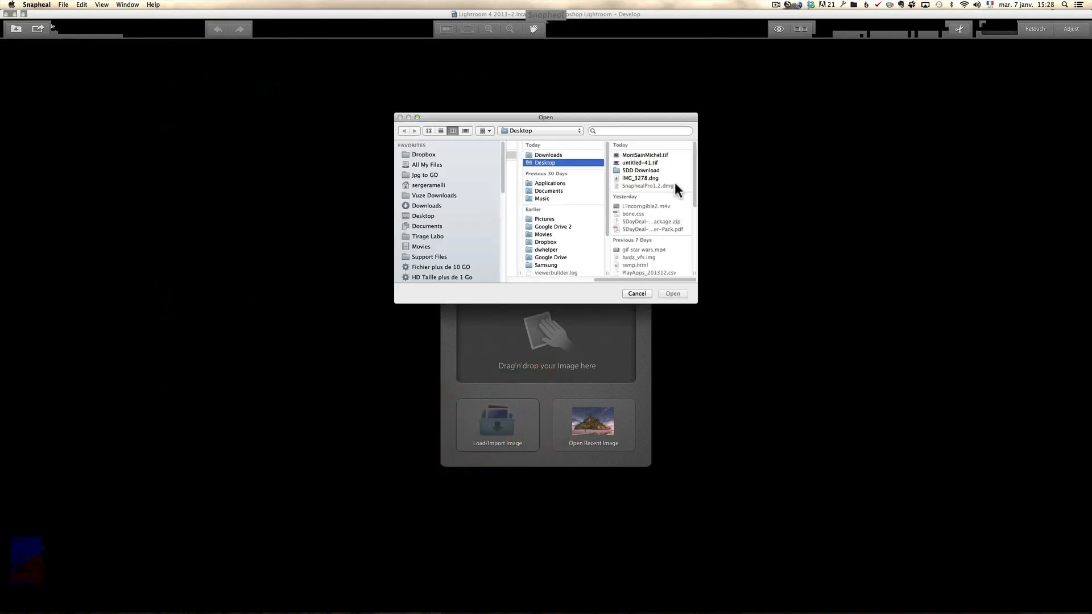
double_click(657, 154)
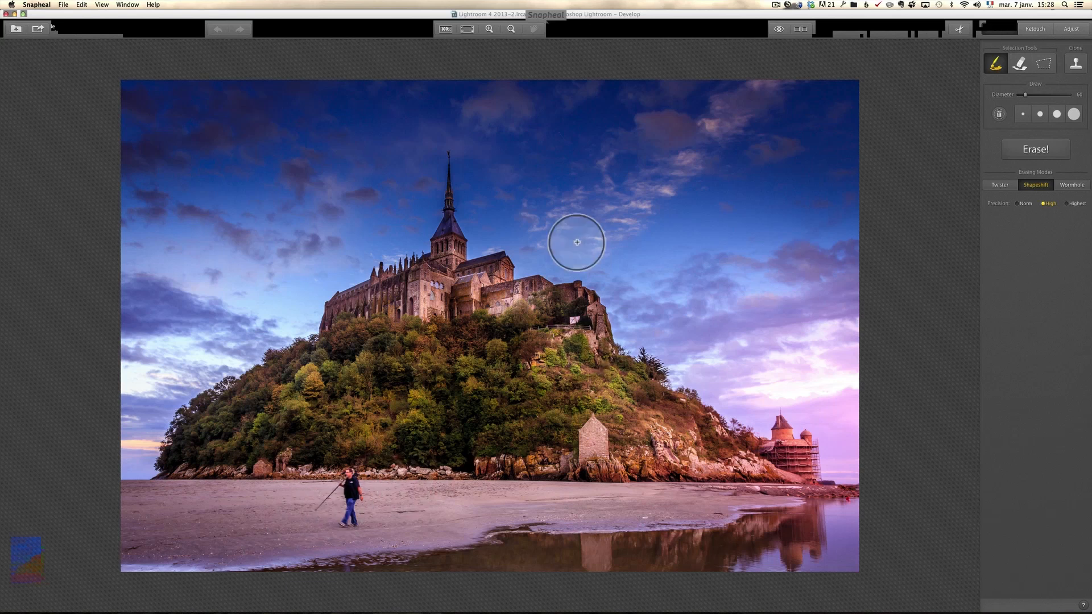
- Set the selection brush diameter to 32 and paint a mask over the walking man and the pole he carries
click(489, 28)
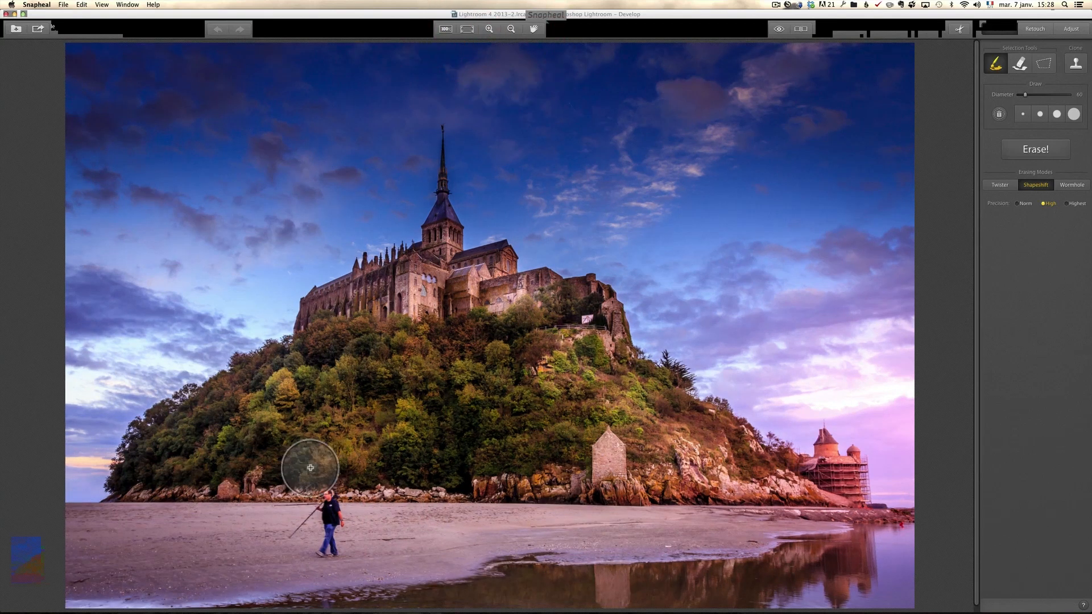
click(319, 507)
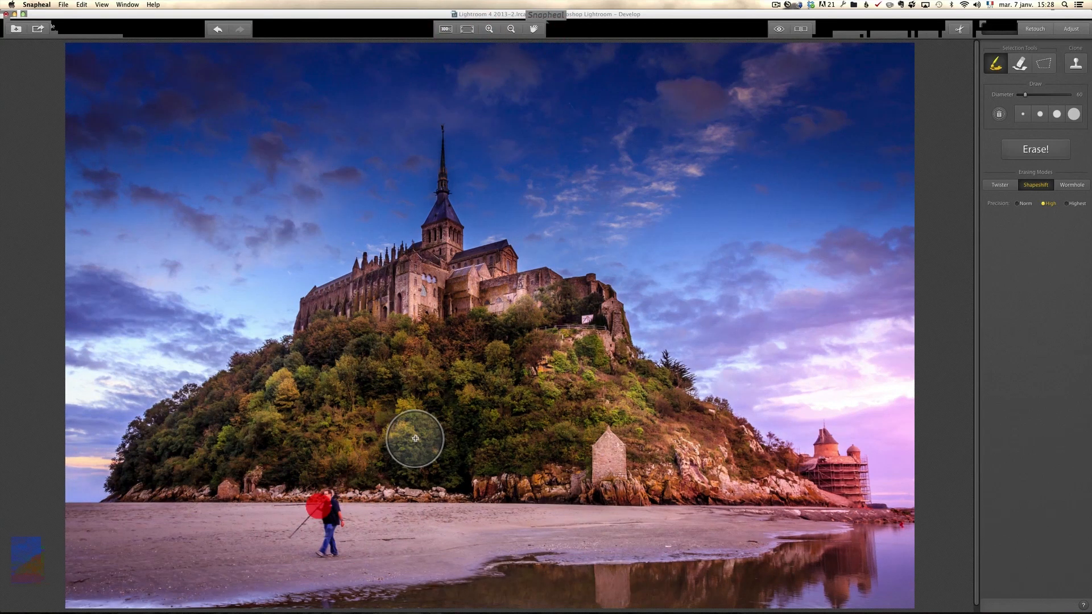
click(217, 29)
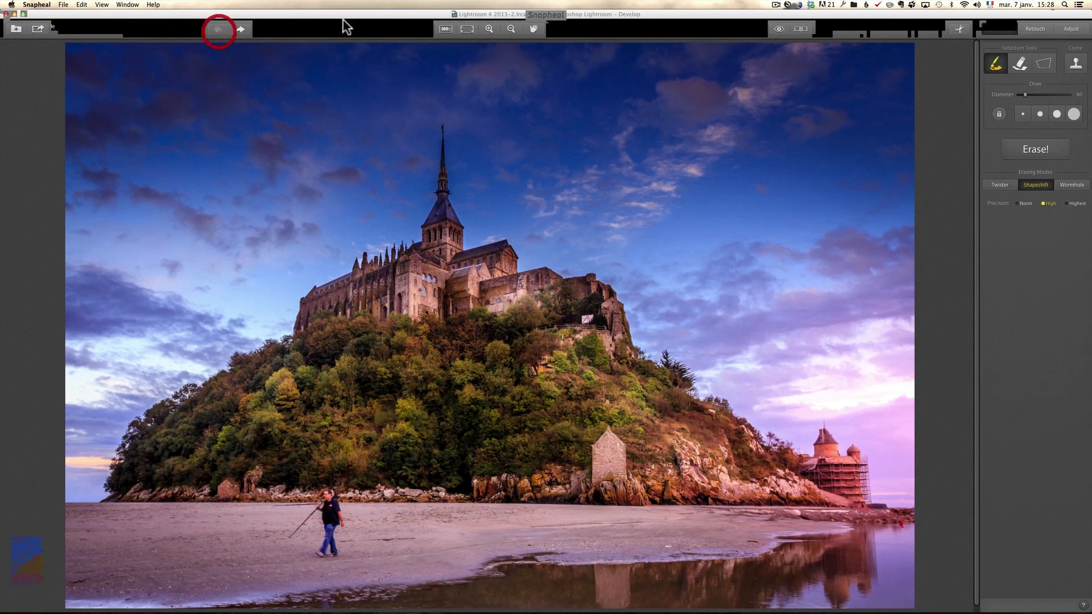
click(490, 27)
click(489, 27)
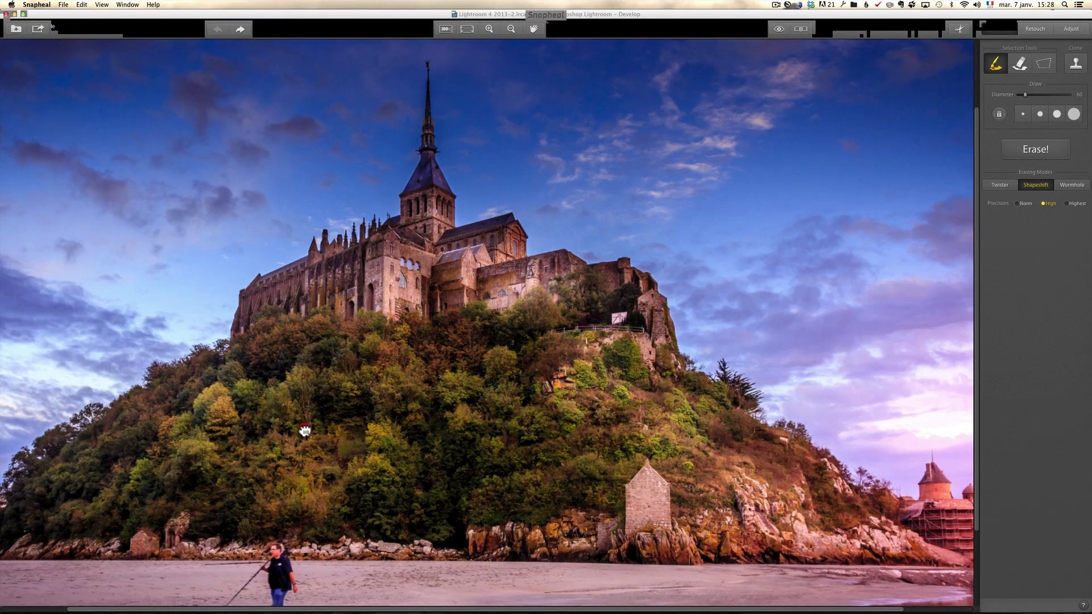
drag(305, 431, 380, 244)
drag(358, 417, 383, 362)
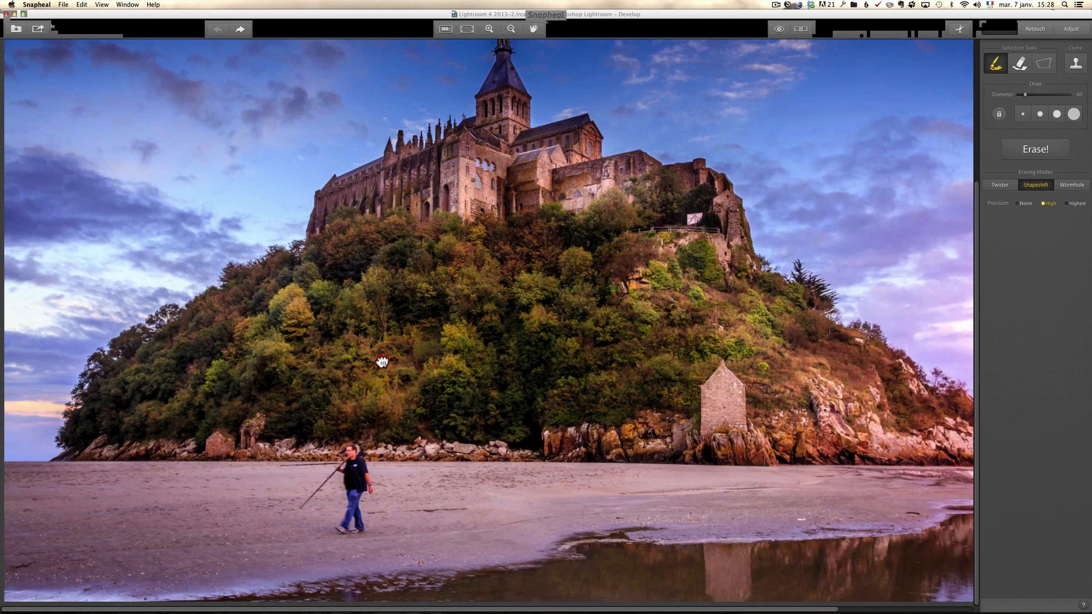
click(489, 27)
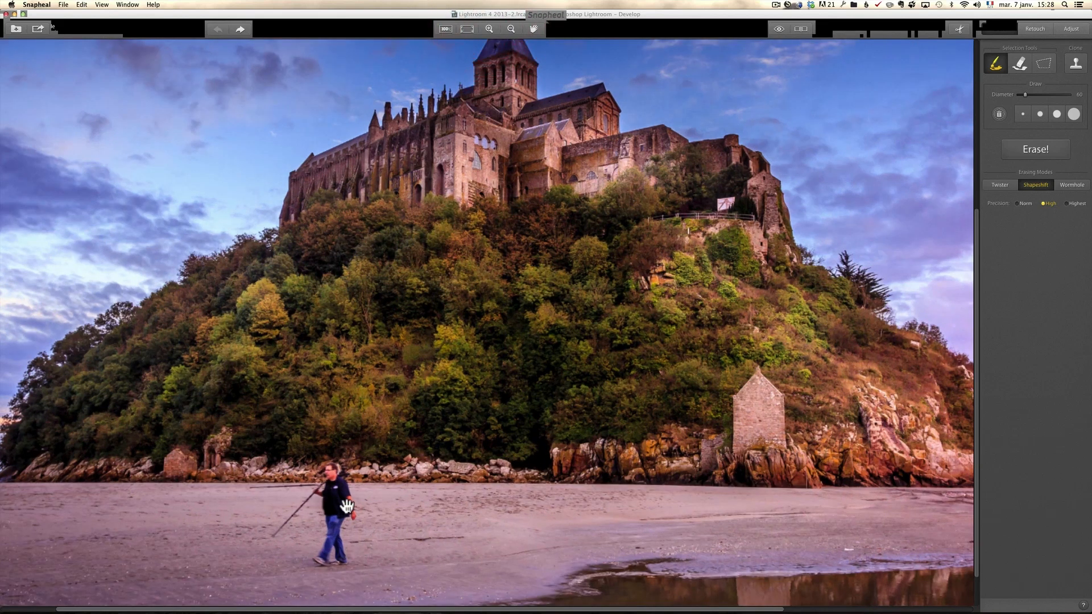
drag(347, 506, 359, 466)
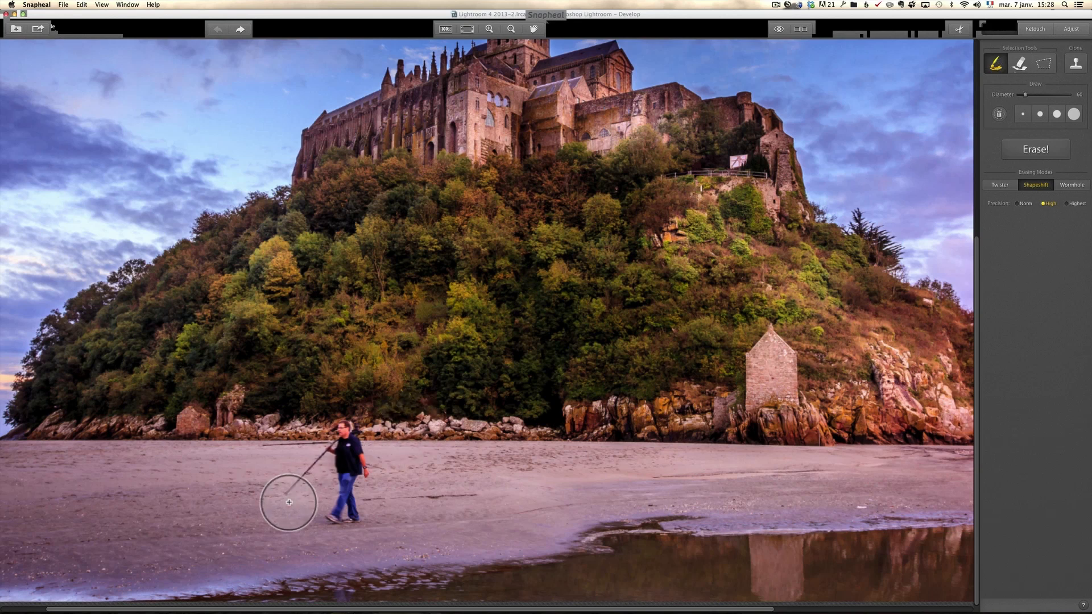
drag(1025, 94, 1022, 94)
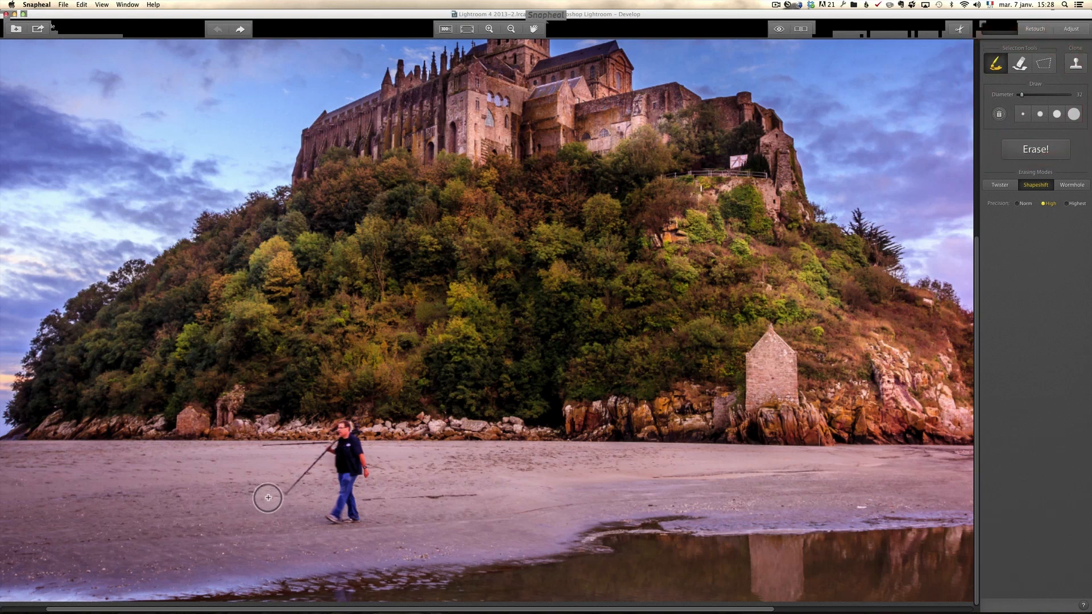
mouse_move(286, 494)
mouse_down()
mouse_move(342, 425)
mouse_move(330, 518)
mouse_move(340, 522)
mouse_move(346, 500)
mouse_move(356, 522)
mouse_move(351, 479)
mouse_move(364, 474)
mouse_move(363, 457)
mouse_move(348, 463)
mouse_move(349, 425)
mouse_move(362, 458)
mouse_up()
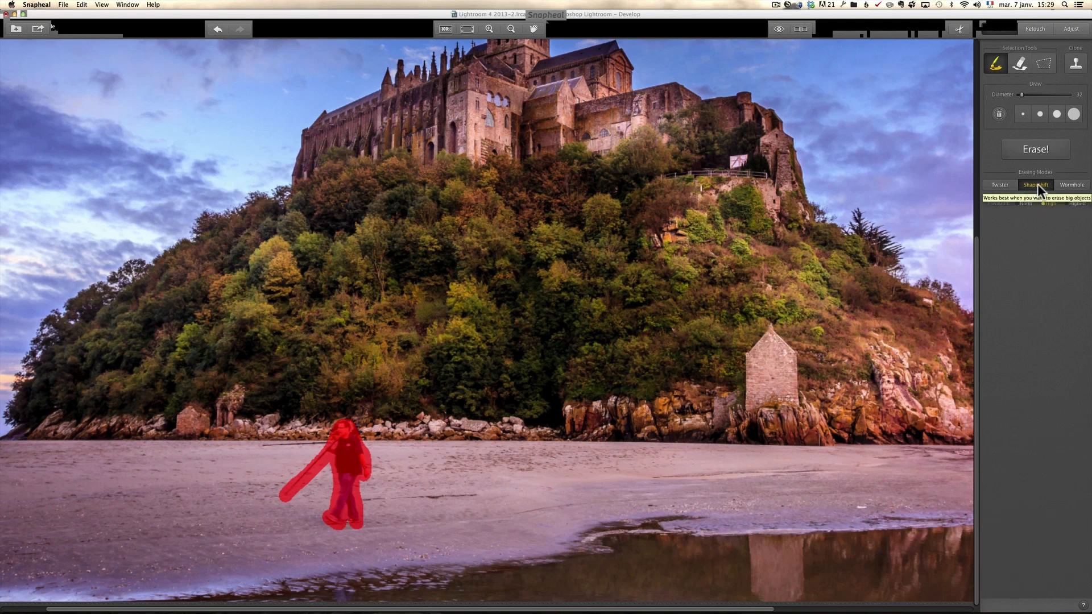
- Erase the masked man in Shapeshift mode at High precision, and try the Twister and Wormhole erasing modes on the same area
click(1033, 152)
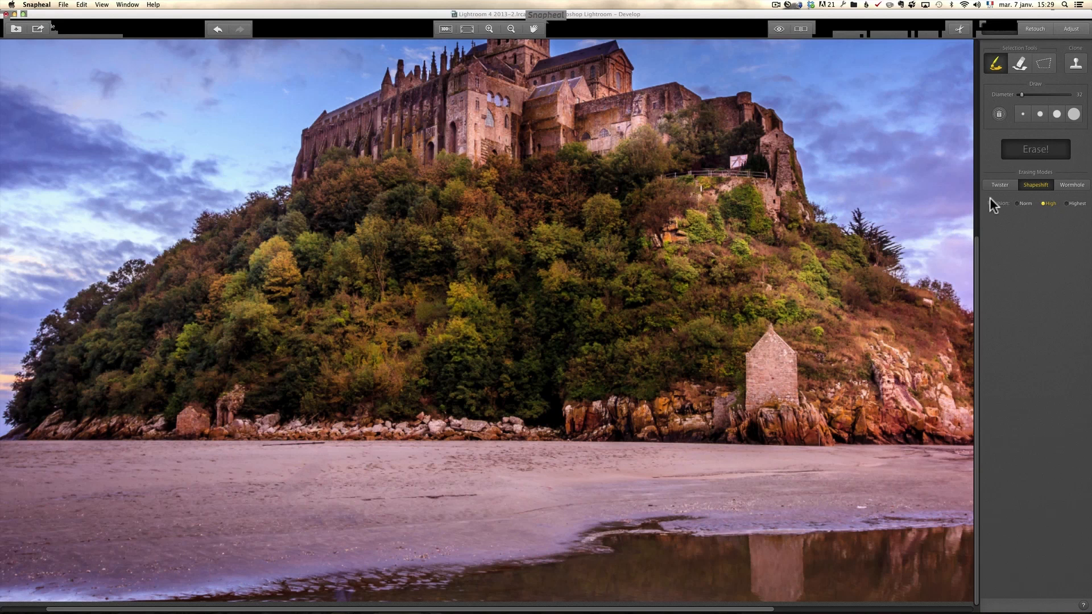
click(1001, 185)
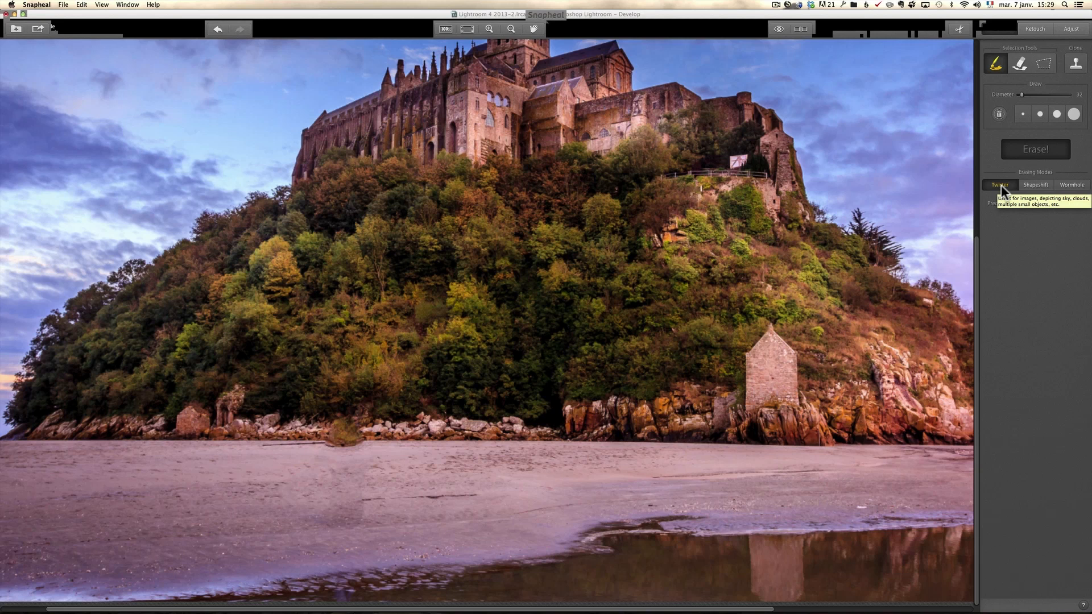
click(1074, 185)
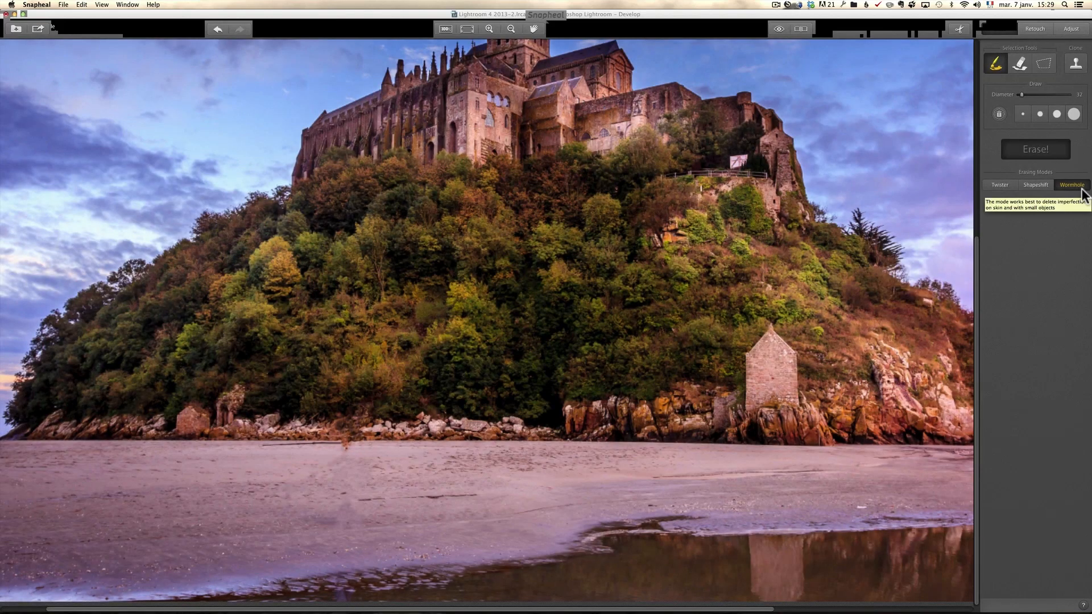
click(1081, 192)
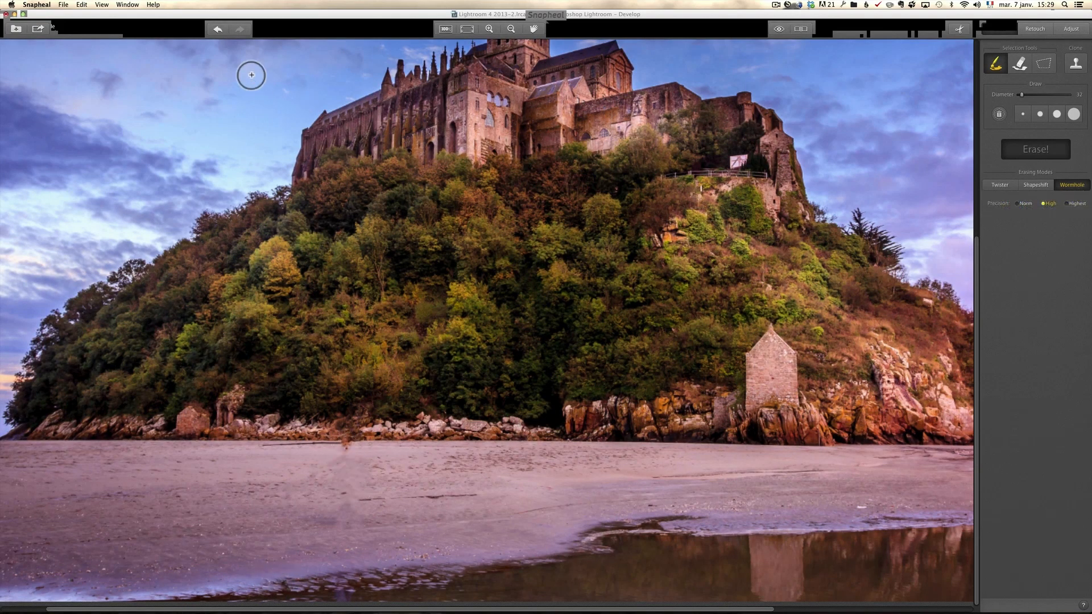
- Undo the erasing results and the painted mask so the walking man can be masked afresh
click(220, 30)
click(220, 29)
click(220, 29)
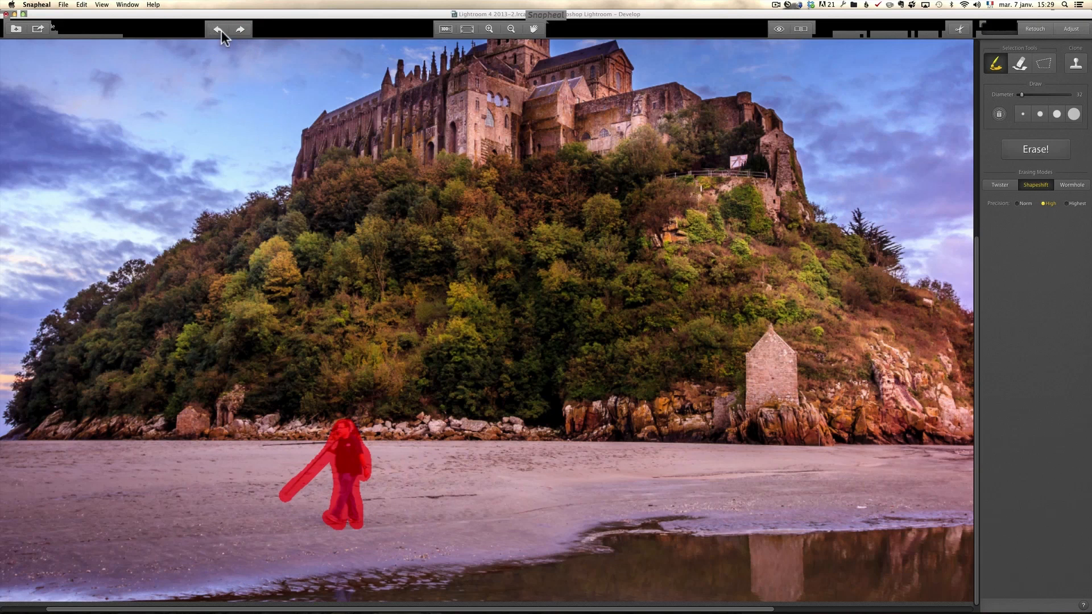
click(221, 29)
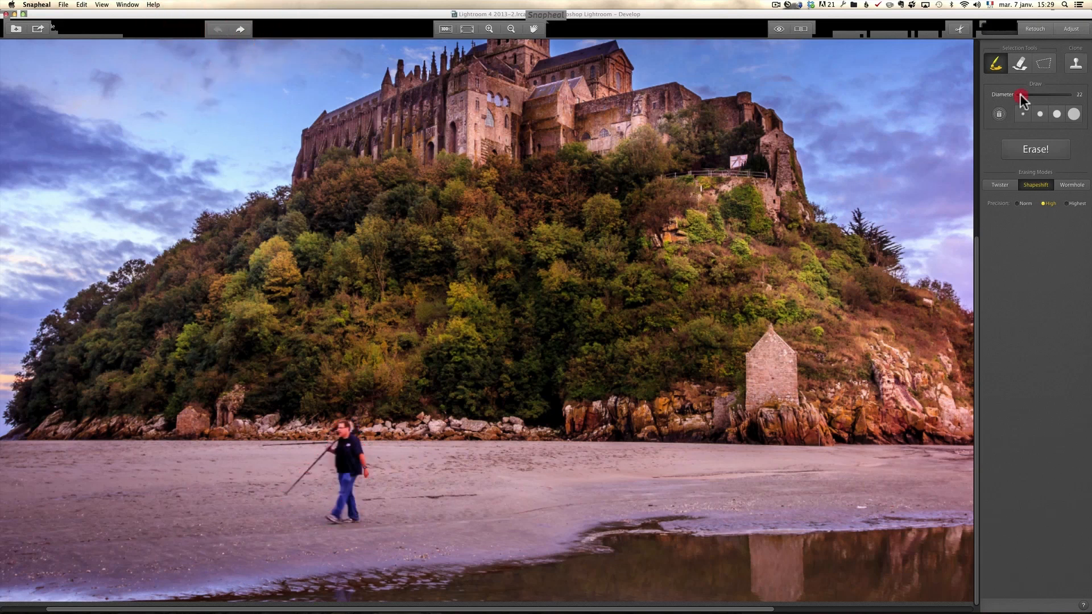
- Set the selection brush diameter to 111, paint a broader mask over the walking man and his pole, and erase it
drag(1021, 94, 1032, 94)
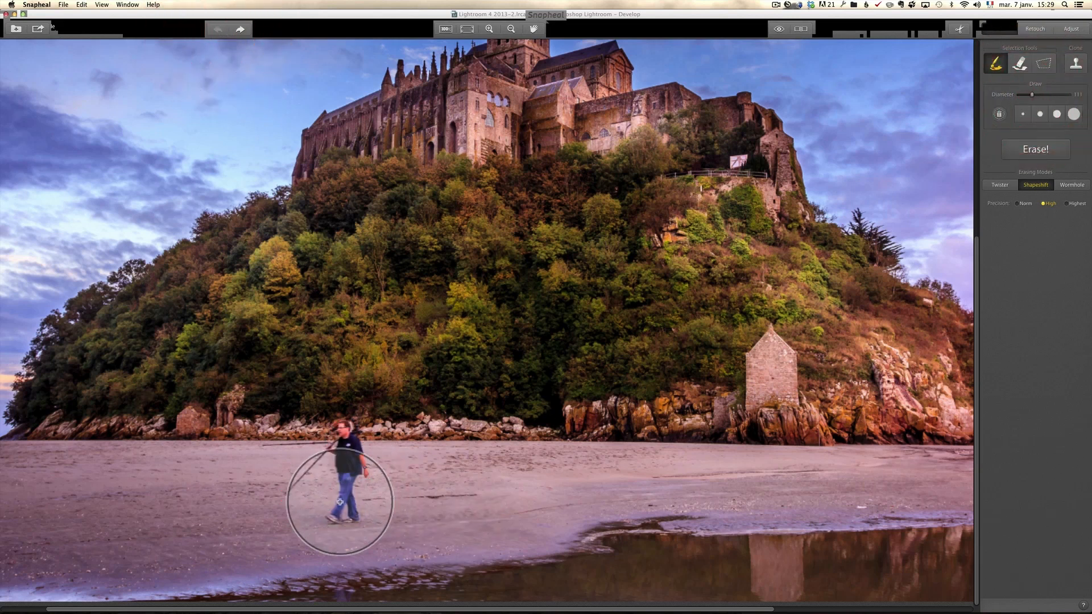
mouse_move(339, 507)
mouse_down()
mouse_move(346, 443)
mouse_move(312, 500)
mouse_up()
click(1030, 146)
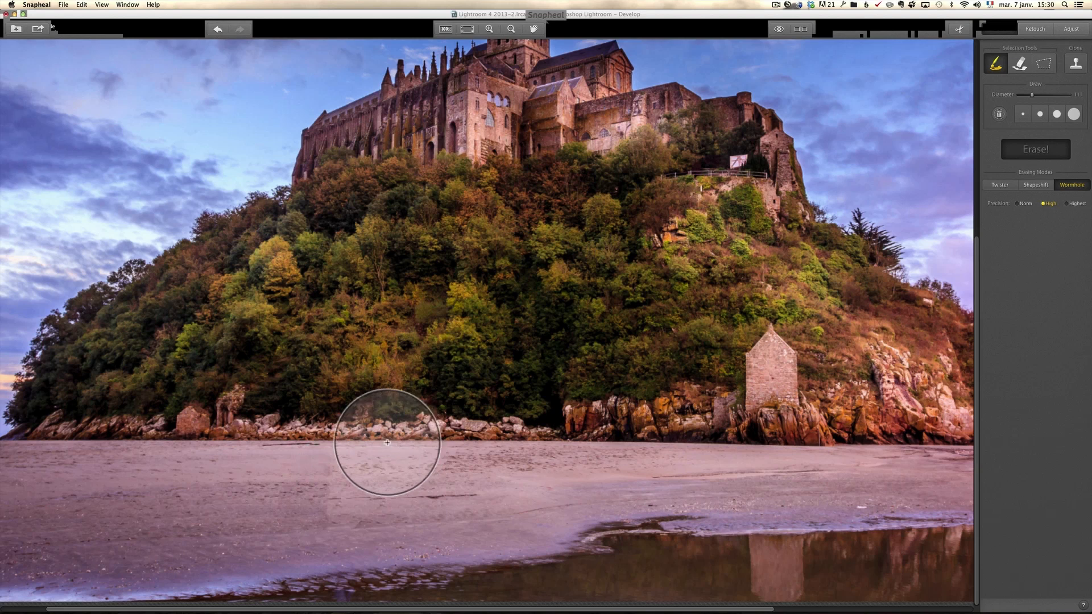
- Compare the erasing modes, undo back to the mask, and erase the man again in Shapeshift mode at High precision
click(1032, 185)
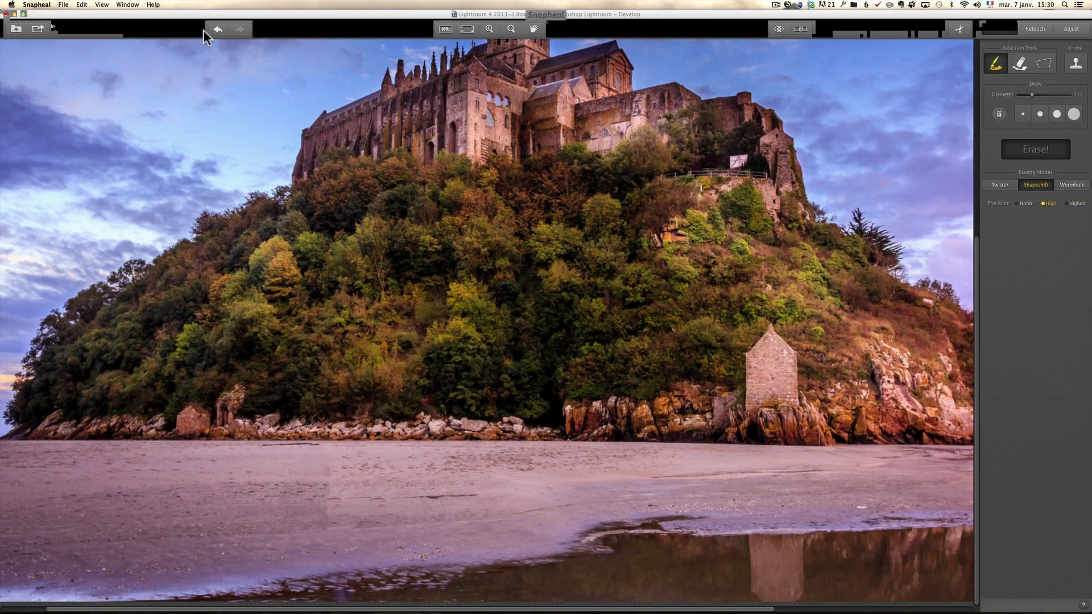
click(220, 29)
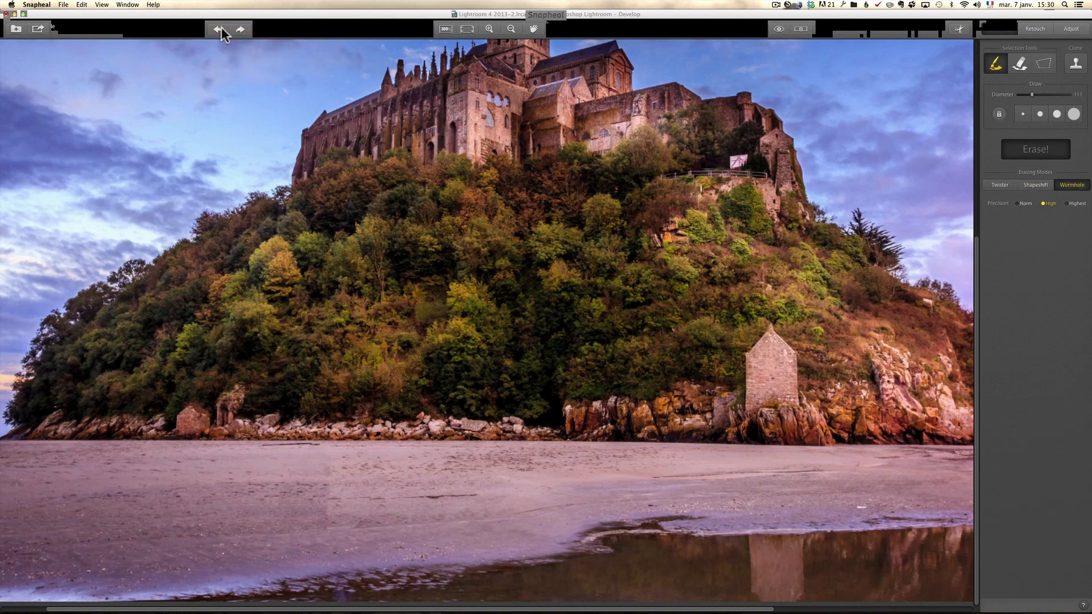
click(221, 30)
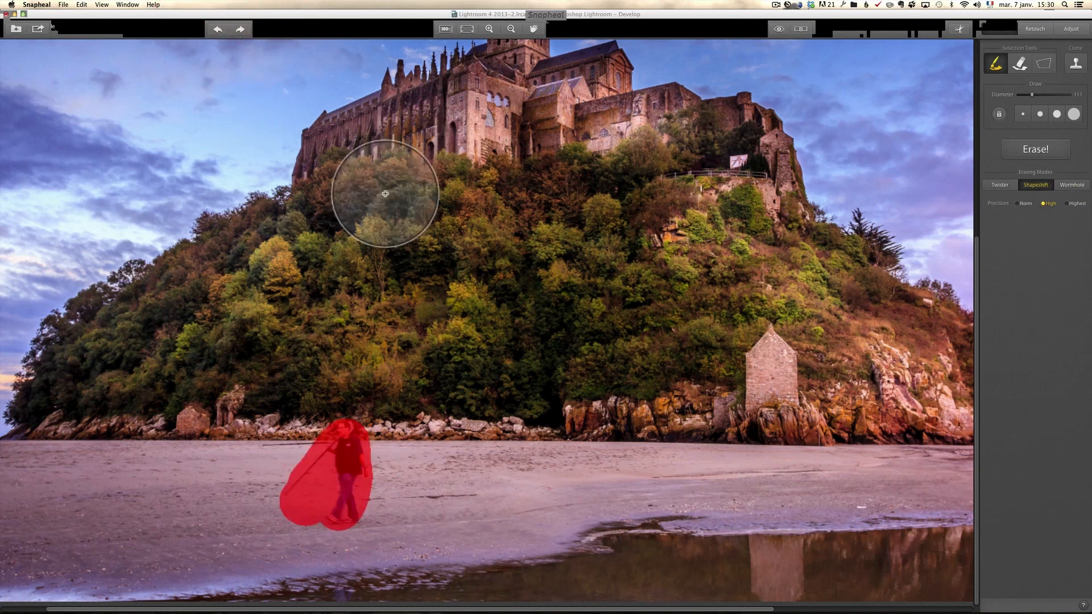
click(1032, 185)
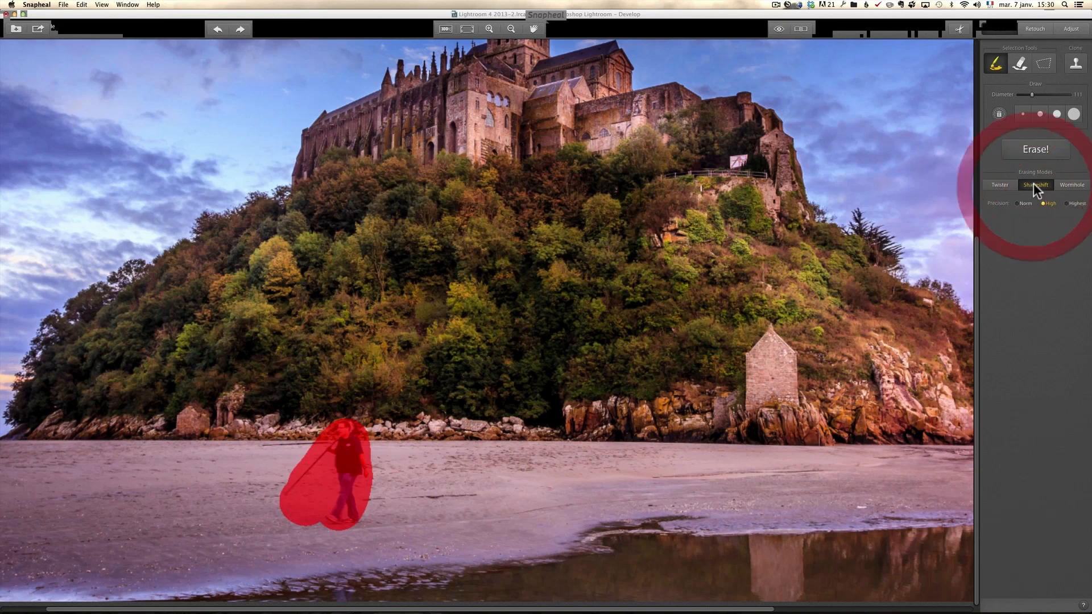
click(1033, 149)
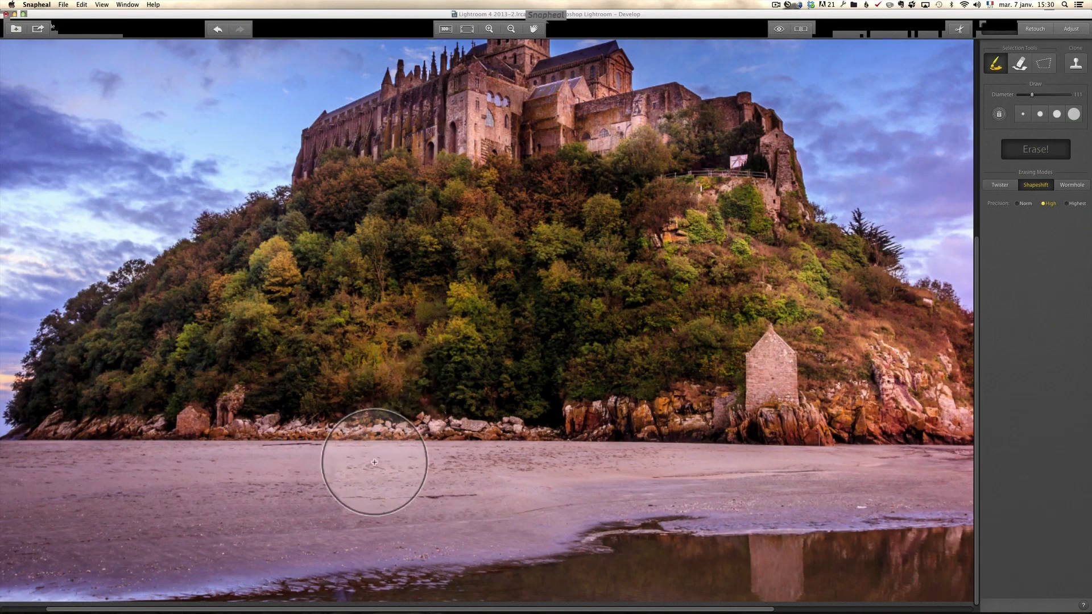
- With the Clone stamp at diameter 95, cover the seams left in the sand where the man stood with clean sand
drag(654, 452, 281, 365)
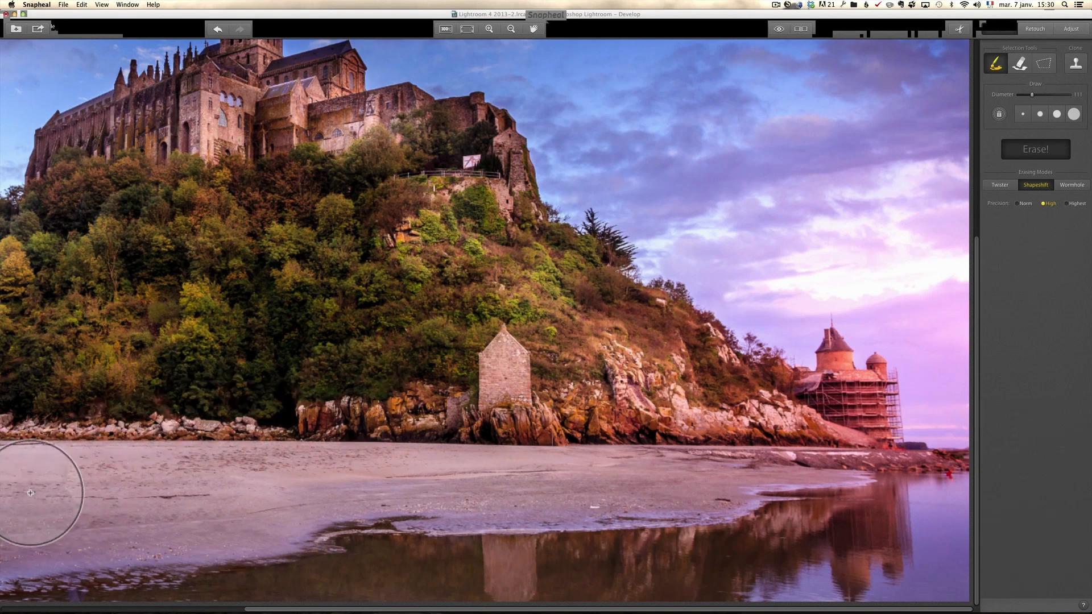
click(1083, 62)
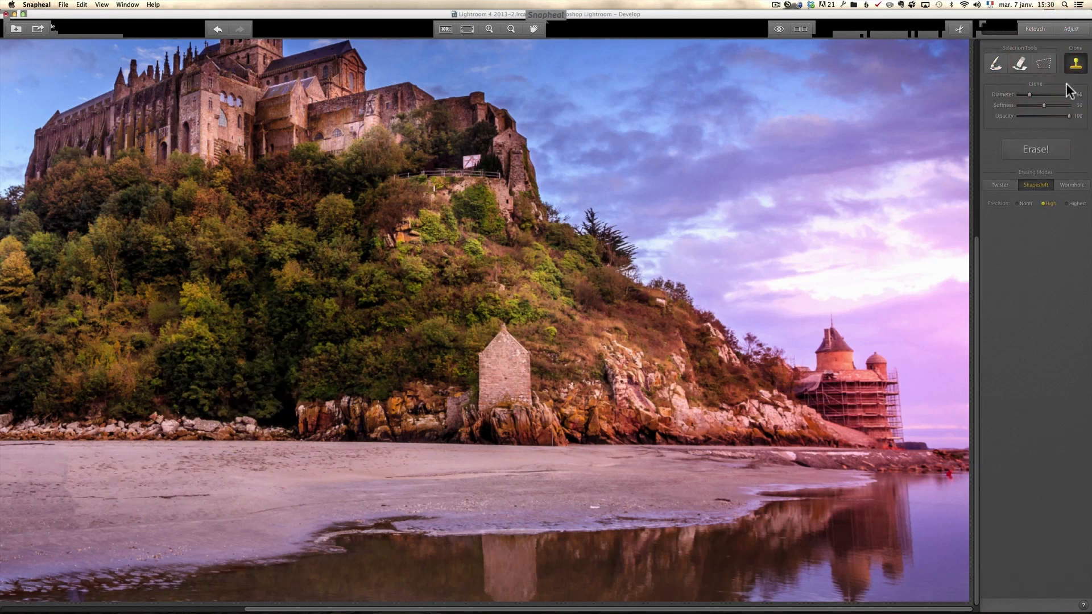
drag(1029, 94, 1036, 94)
drag(151, 473, 281, 460)
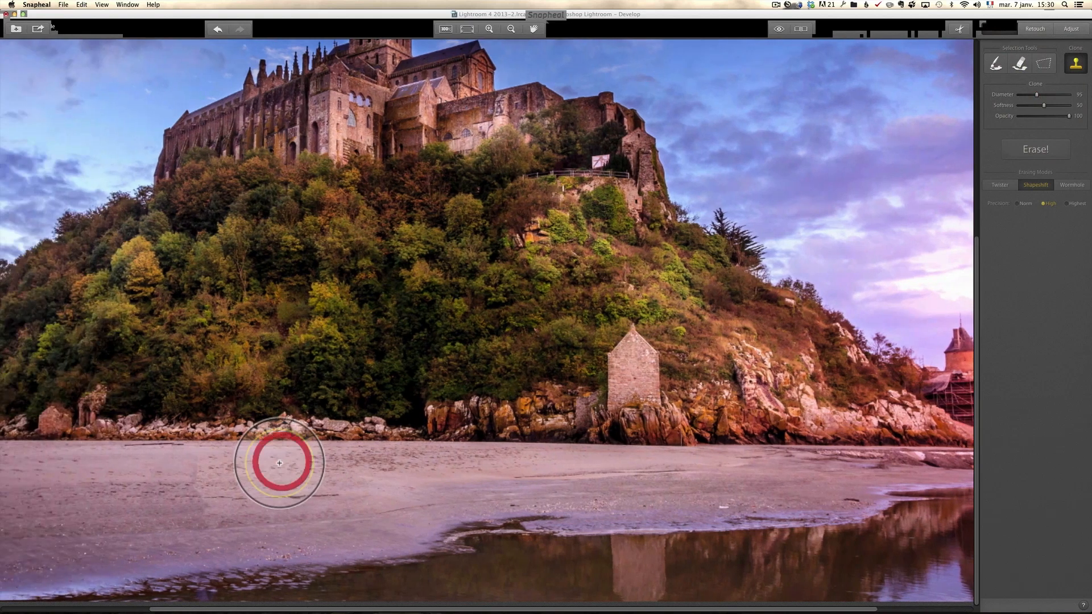
mouse_move(193, 489)
mouse_down()
mouse_move(206, 461)
mouse_move(210, 506)
mouse_move(218, 478)
mouse_move(202, 483)
mouse_move(199, 472)
mouse_move(241, 482)
mouse_move(255, 513)
mouse_move(241, 484)
mouse_up()
alt+click(125, 476)
drag(147, 475, 141, 492)
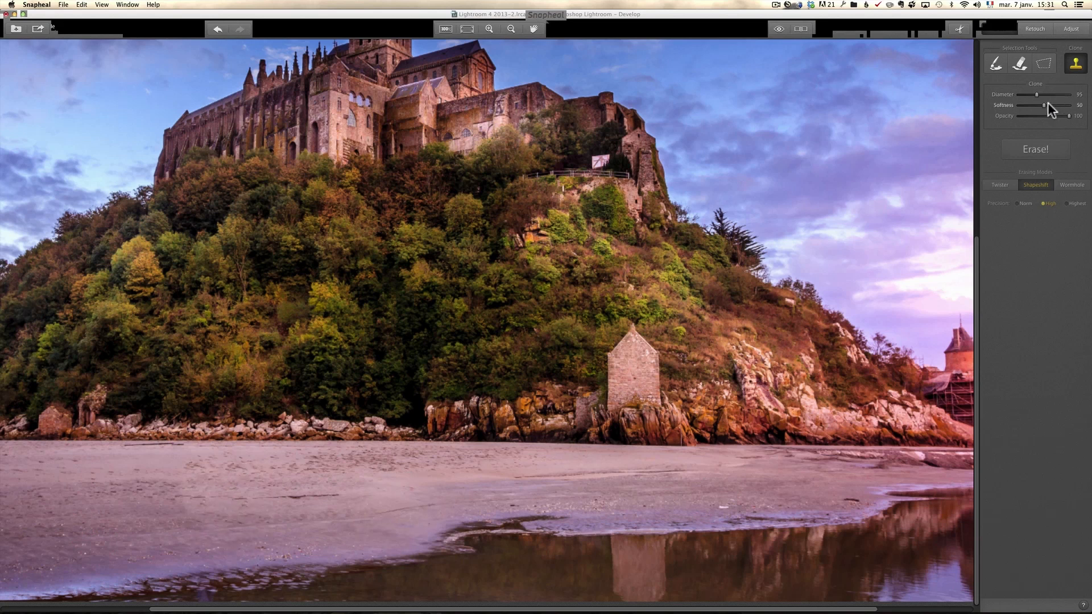
- Set the Clone stamp softness to 100 and blend the remaining sand patch with a nearby sample
drag(1044, 106, 1068, 107)
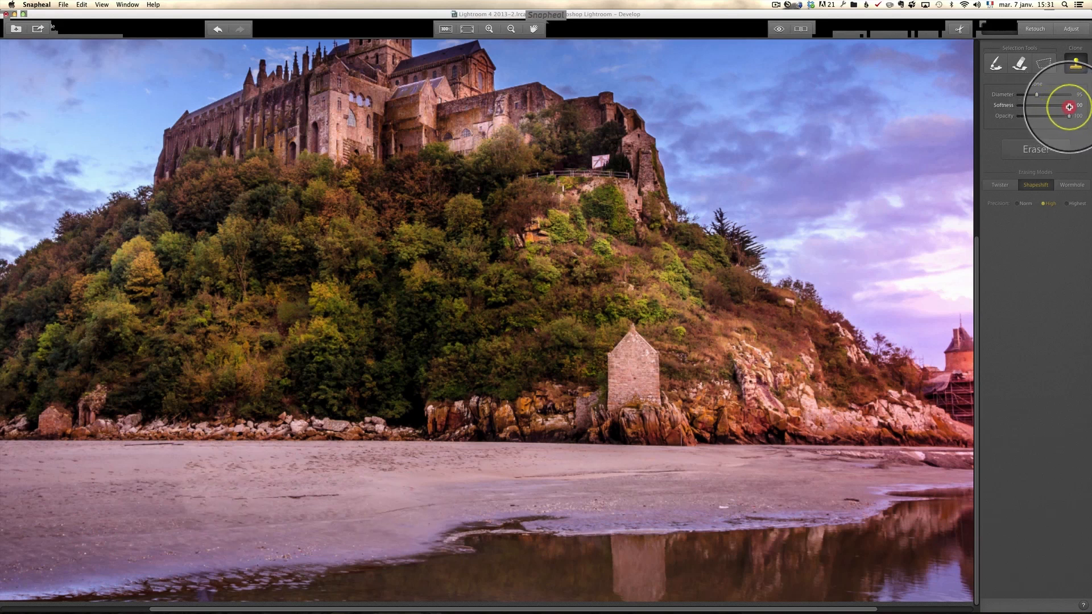
alt+click(104, 500)
drag(179, 498, 187, 497)
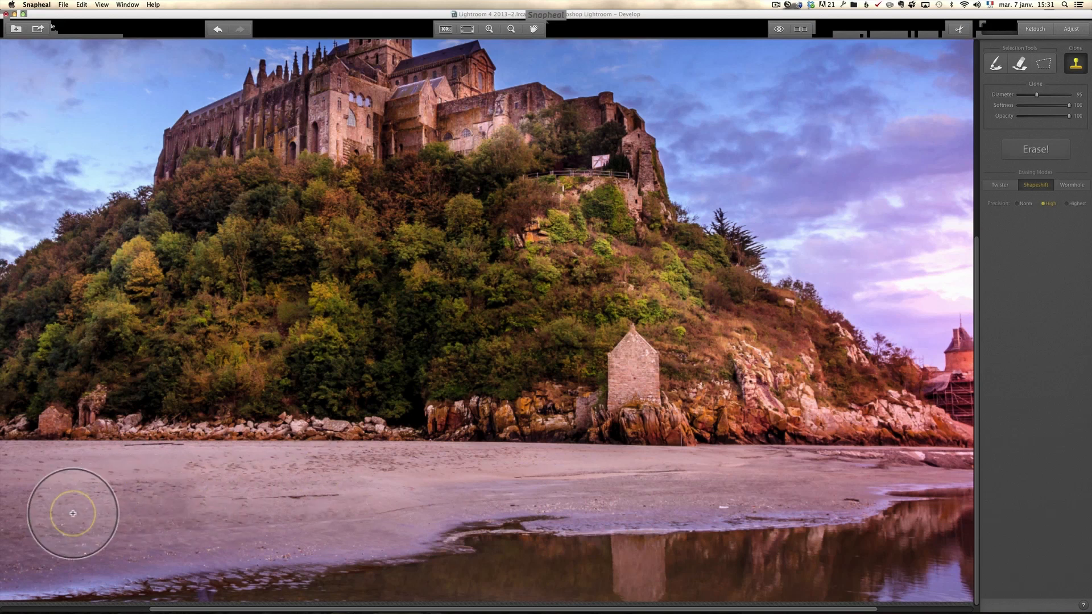
- Paint a mask over the scaffolded tower at the island's far right end and erase it in Twister mode
key(space)
drag(785, 444, 333, 385)
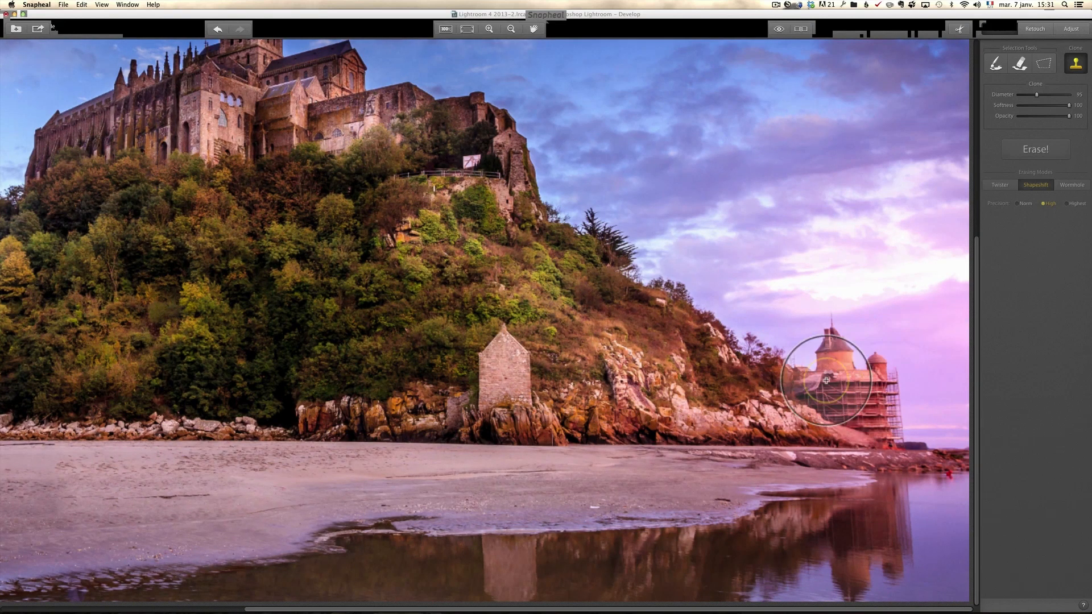
click(998, 66)
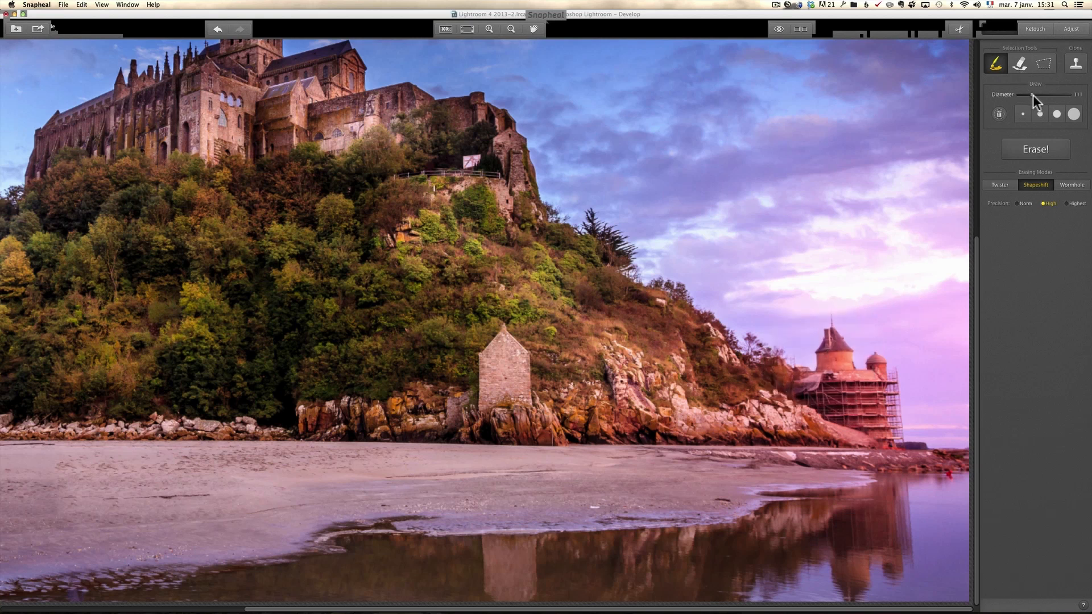
click(1020, 64)
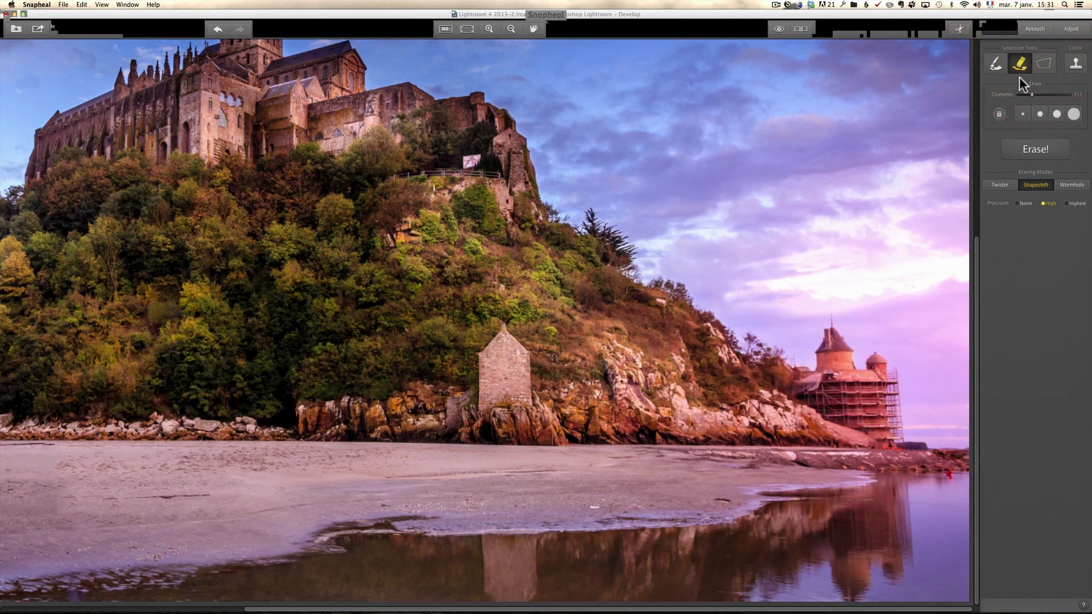
click(1004, 67)
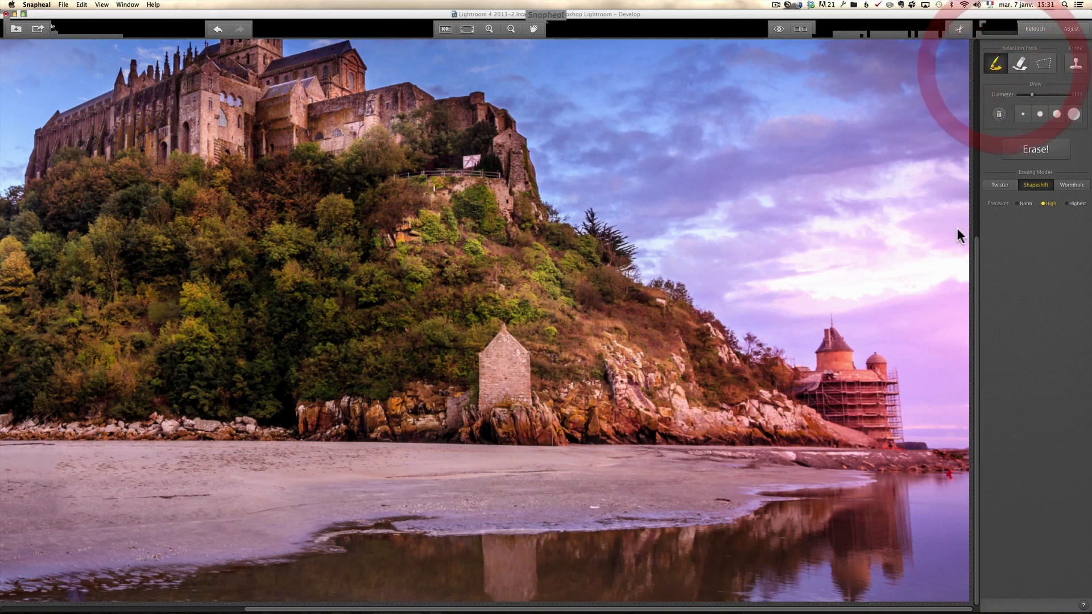
click(813, 371)
mouse_move(813, 372)
mouse_down()
mouse_move(836, 398)
mouse_move(899, 421)
mouse_move(899, 407)
mouse_move(826, 332)
mouse_up()
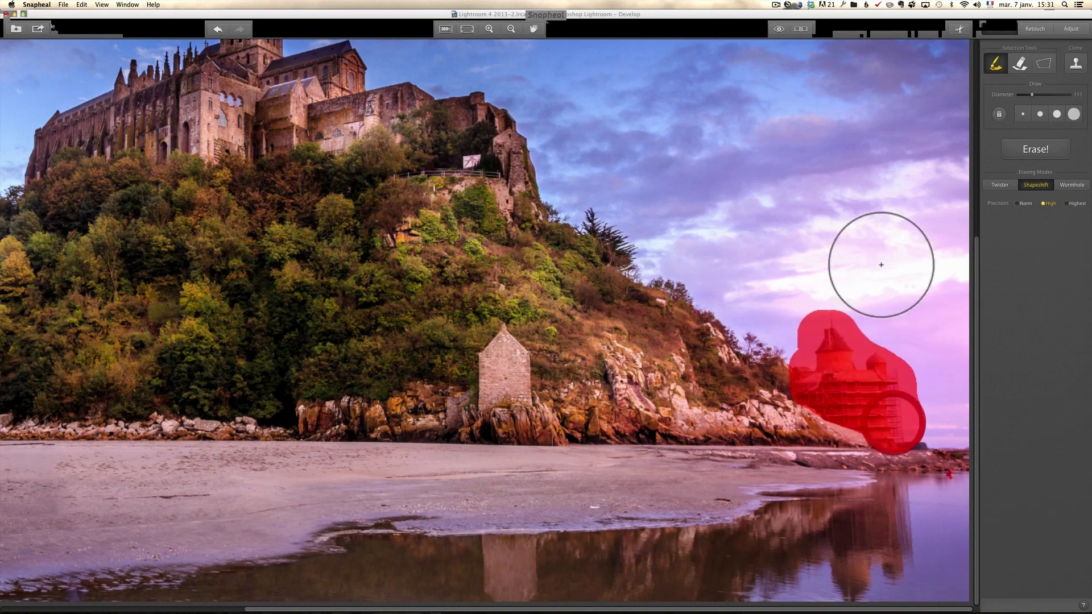
click(1009, 184)
click(1035, 148)
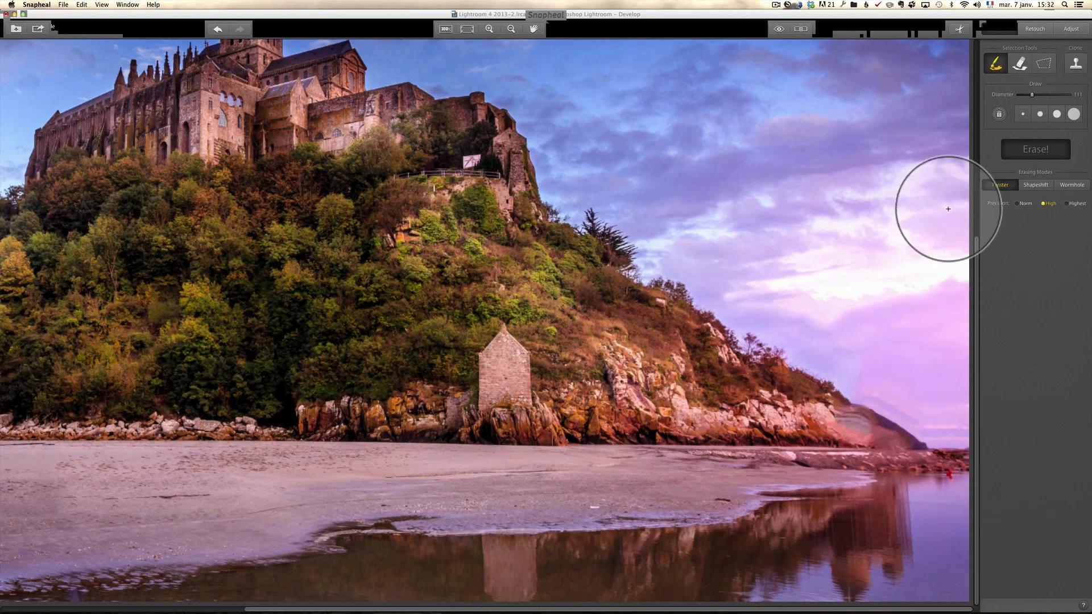
- Clone nearby rock texture over the smeared end of the island where the tower stood
click(1075, 66)
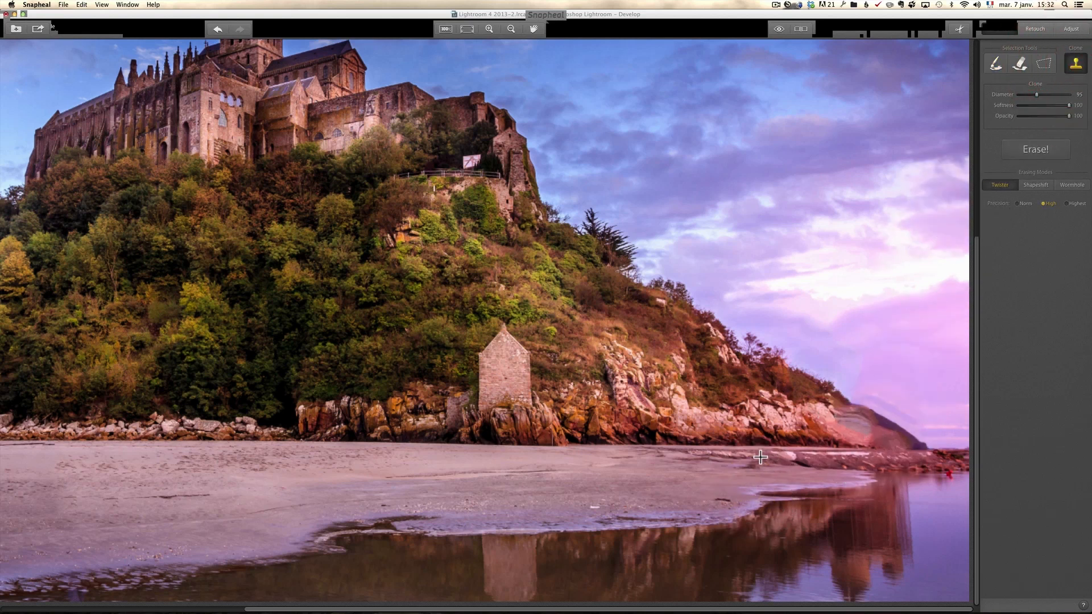
alt+click(727, 402)
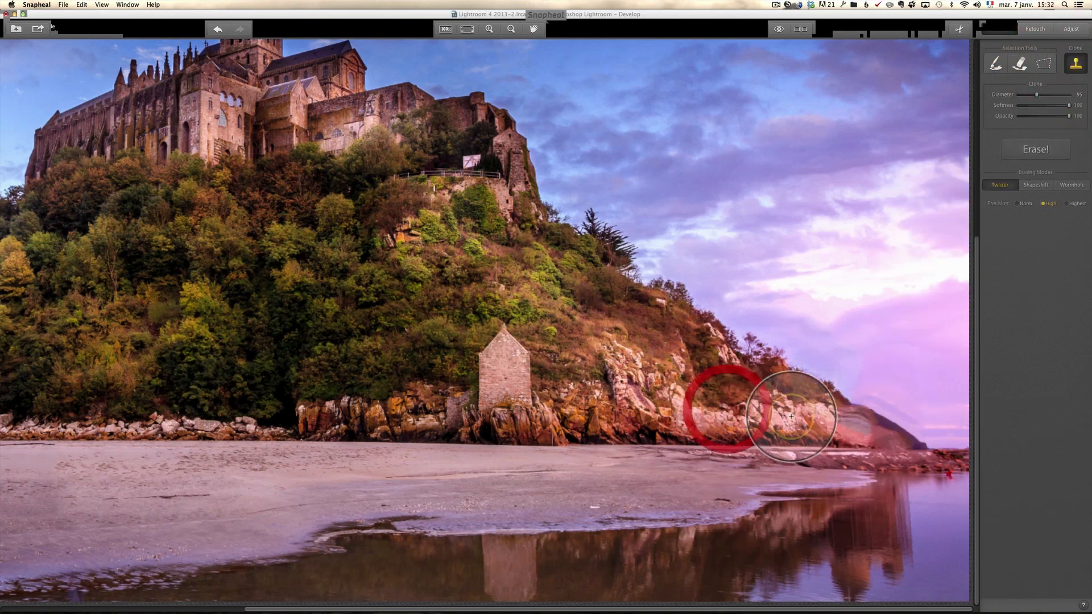
alt+click(856, 426)
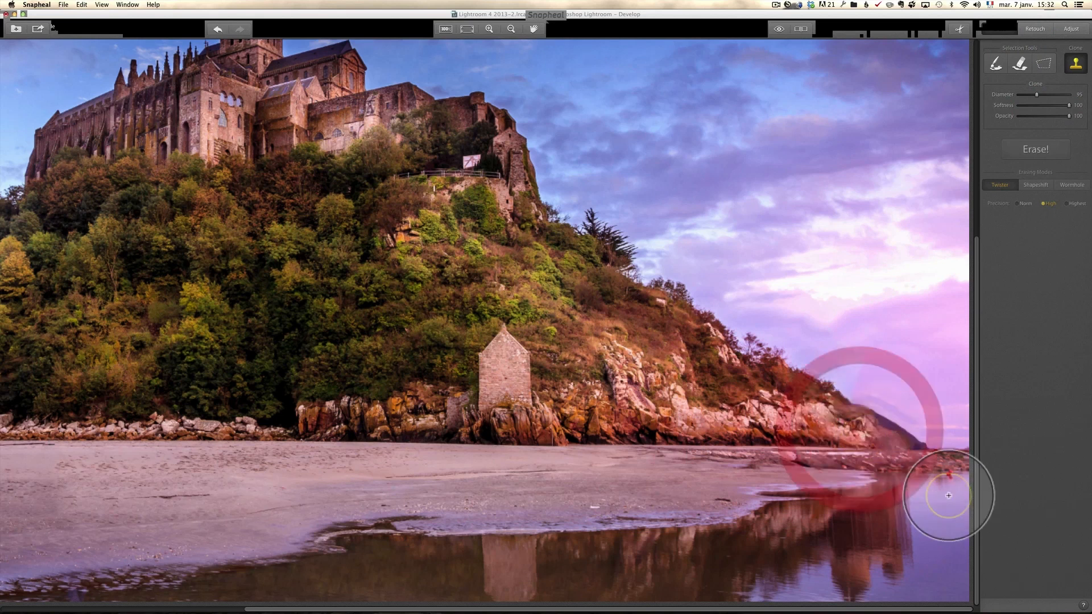
- Clone clean sky over the traces above the erased tower, reducing the stamp softness to 69
alt+click(914, 357)
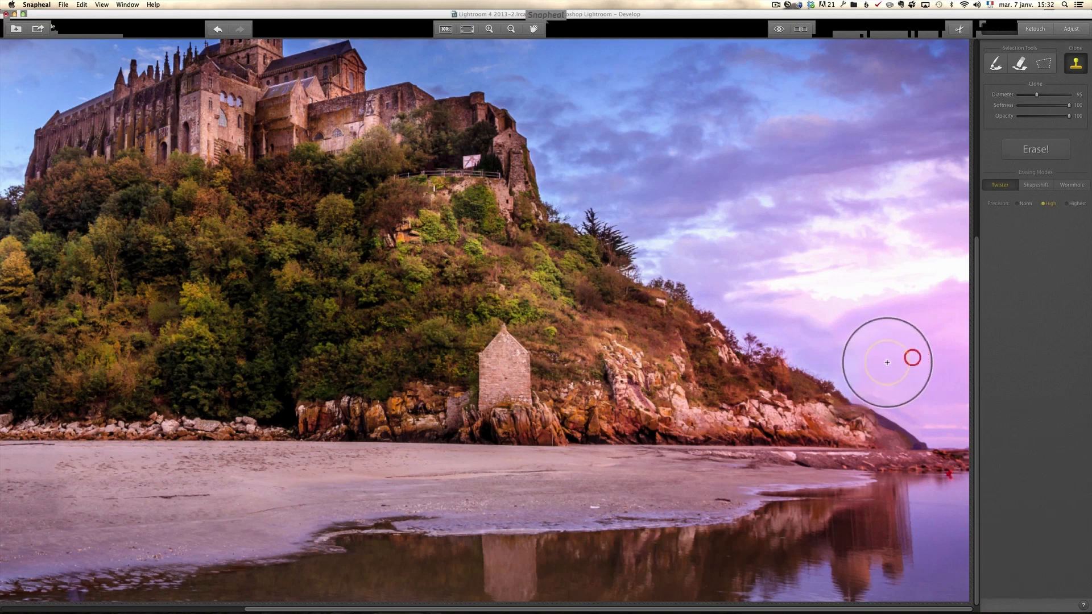
alt+click(848, 365)
click(930, 382)
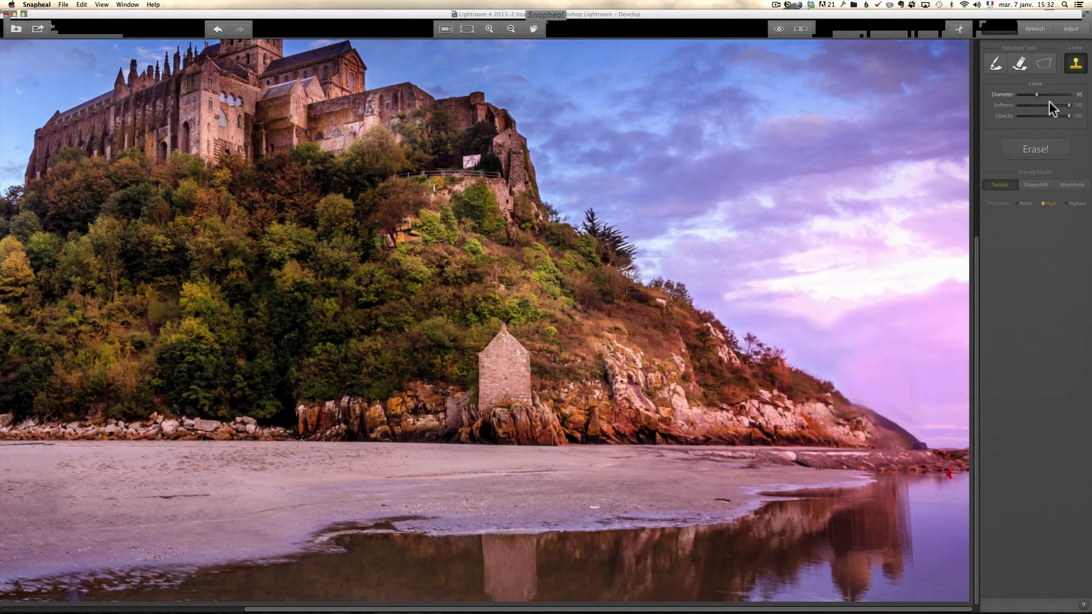
alt+click(902, 358)
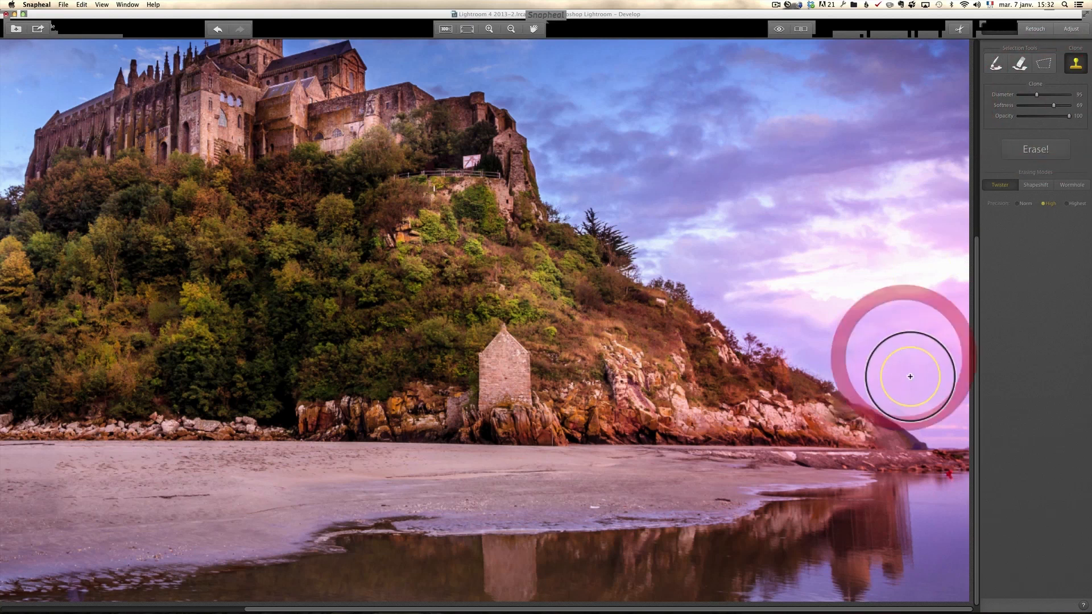
click(919, 395)
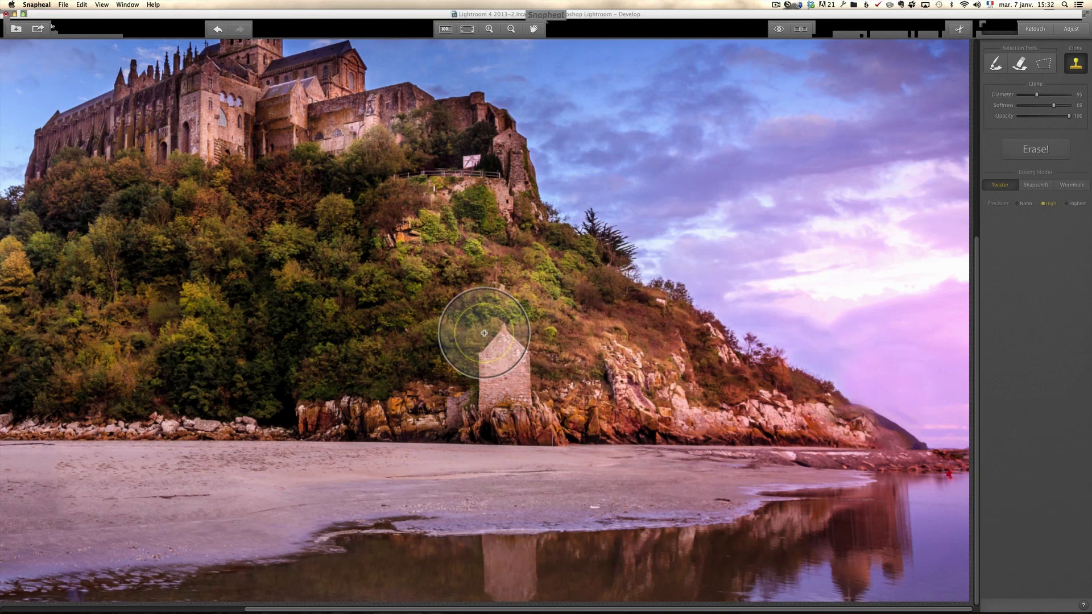
- Mask the tower's reflection in the water, erase it in Shapeshift mode, and change the erasing mode to Twister
click(511, 29)
click(510, 29)
click(511, 30)
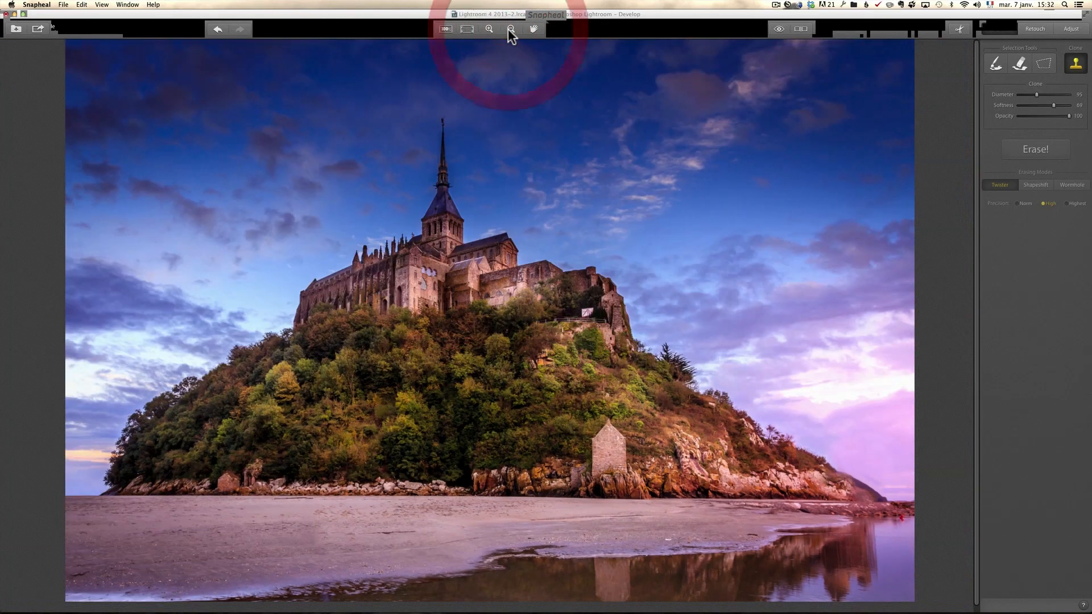
click(511, 30)
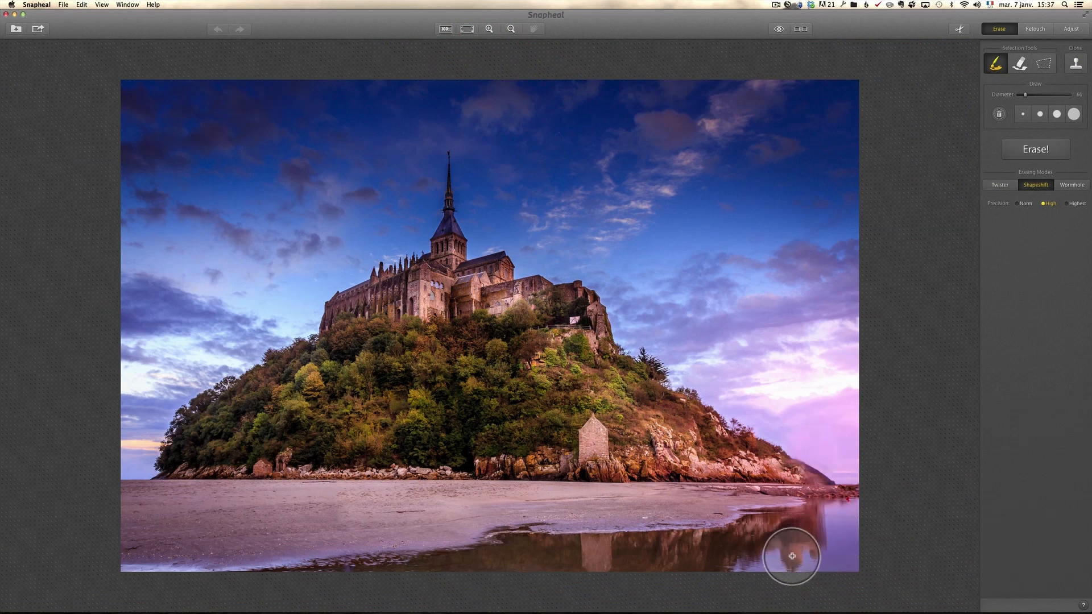
mouse_move(790, 555)
mouse_down()
mouse_move(819, 551)
mouse_move(790, 543)
mouse_move(822, 538)
mouse_up()
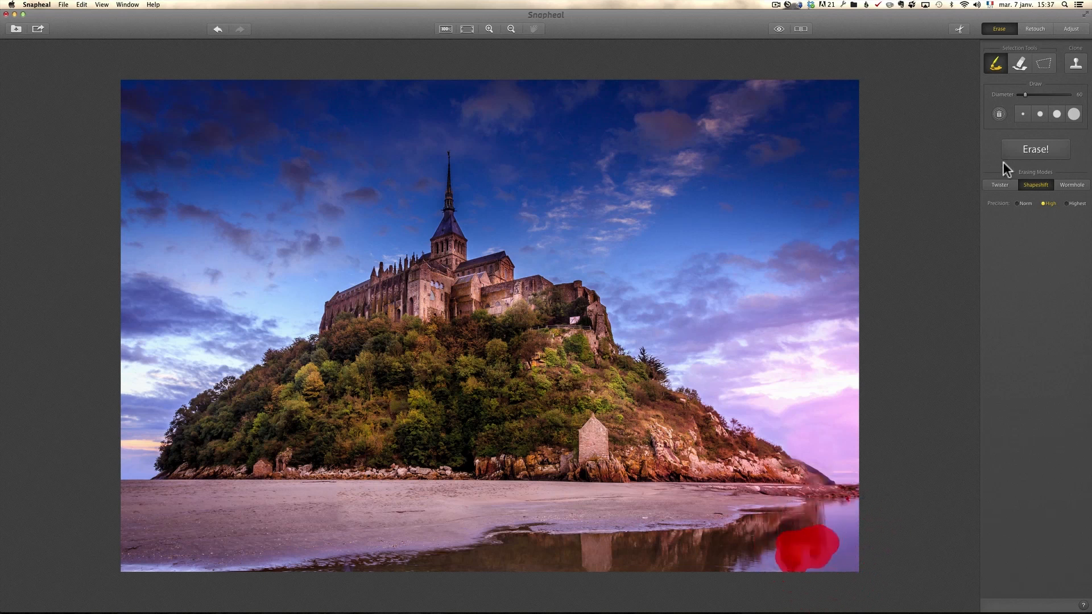
click(1046, 148)
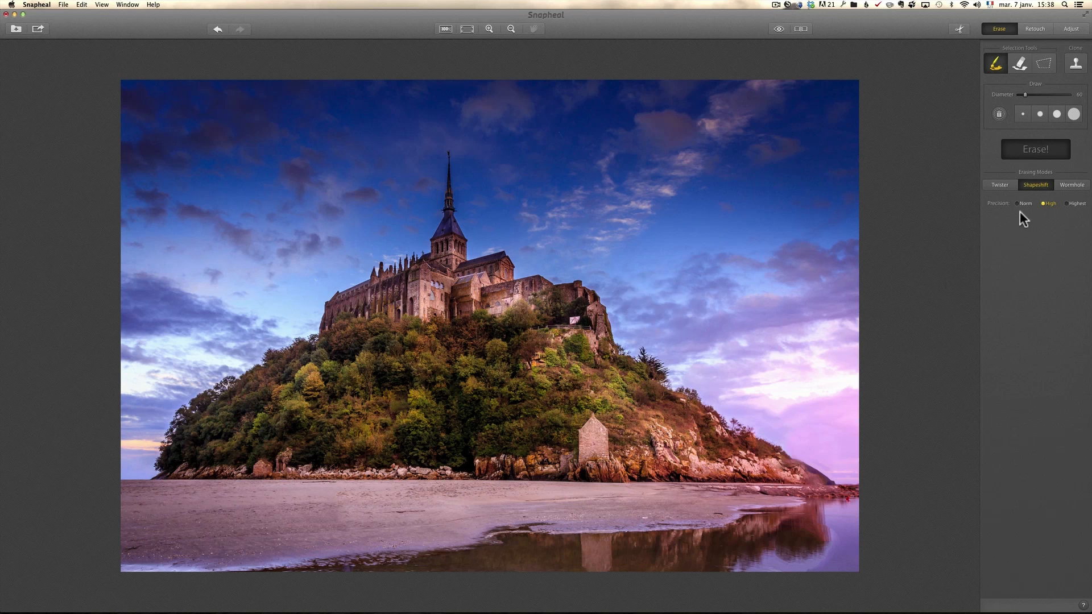
click(1012, 184)
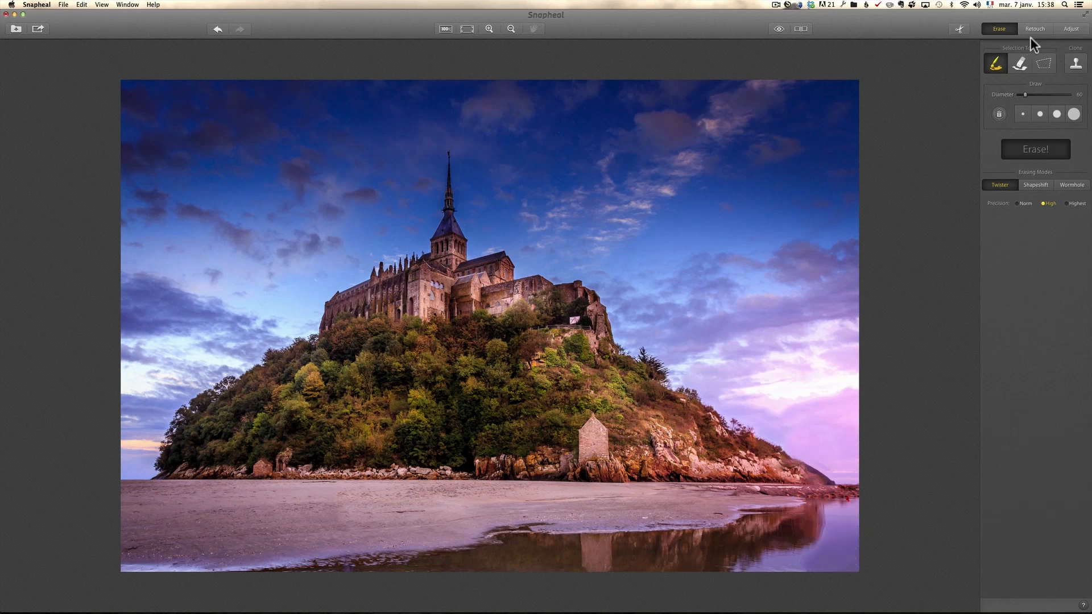
- Clone clean water over the leftover traces of the reflection along the photo's lower right edge
click(1075, 64)
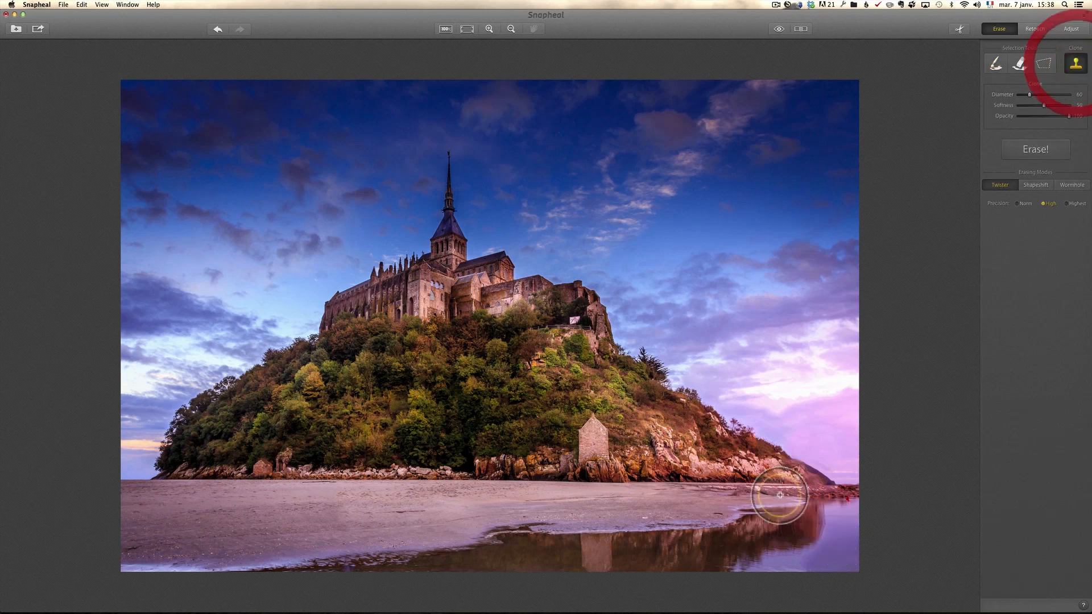
alt+click(780, 566)
click(806, 567)
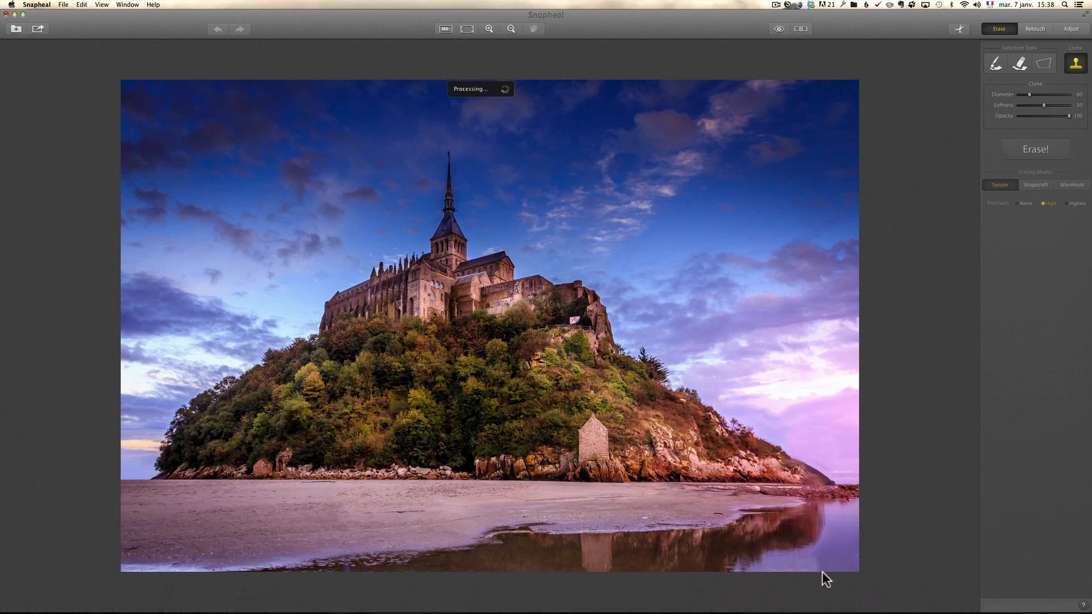
click(828, 562)
click(814, 564)
drag(812, 567, 802, 569)
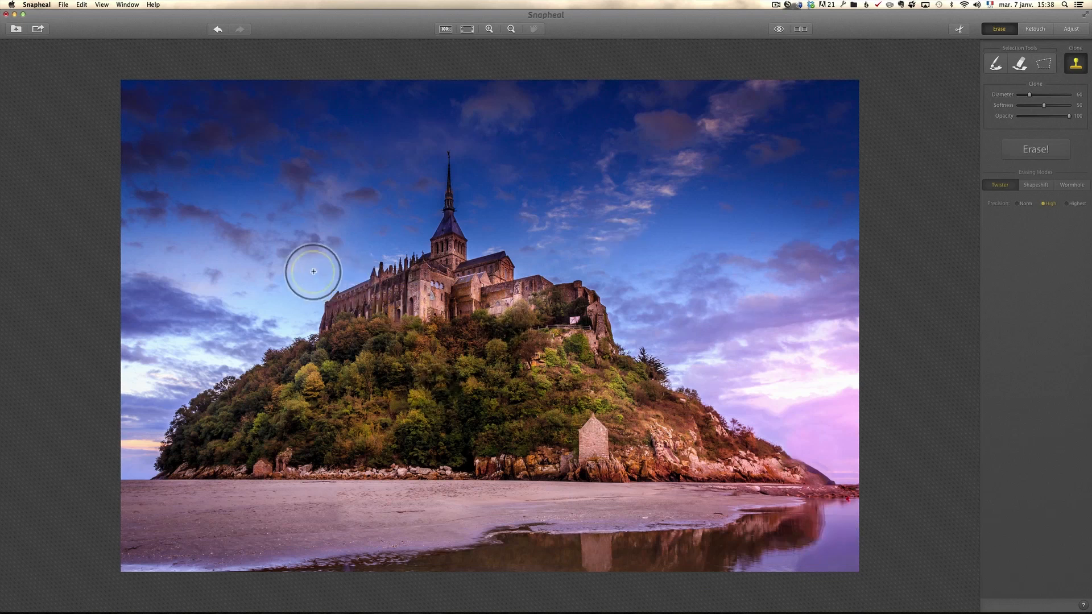
- Switch to Lightroom, view the original untitled-41.dng photo for comparison, and return to Snapheal
key(super+Tab)
key(super+Tab)
click(58, 540)
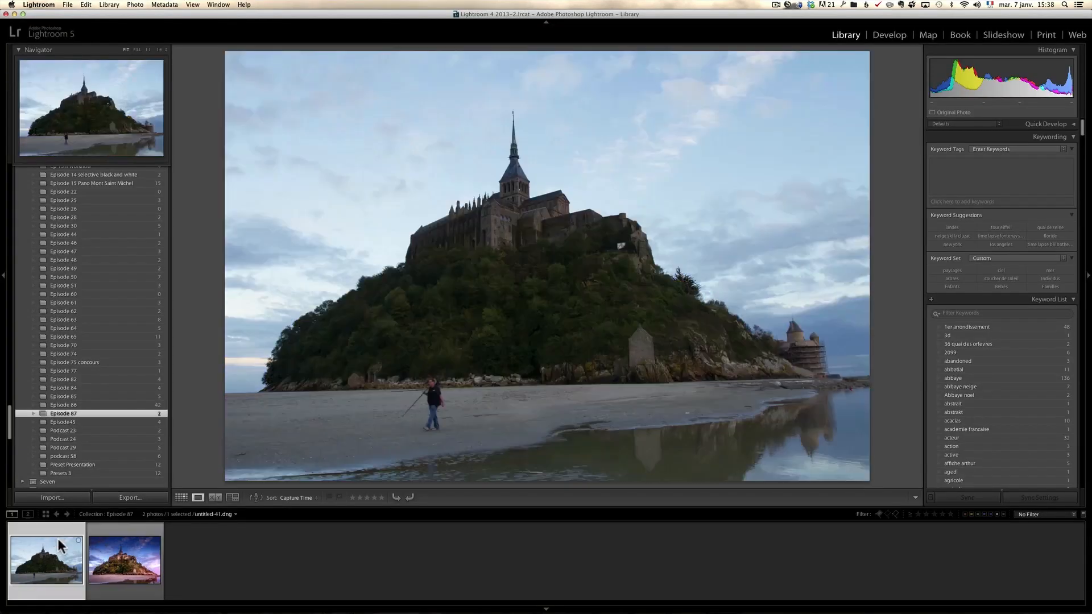
key(super+Tab)
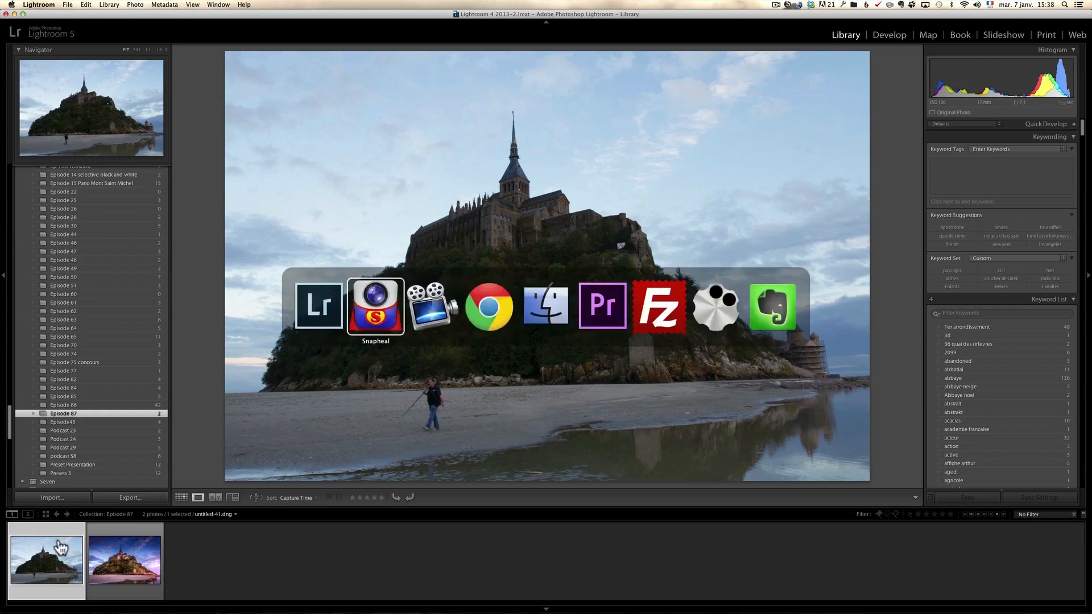